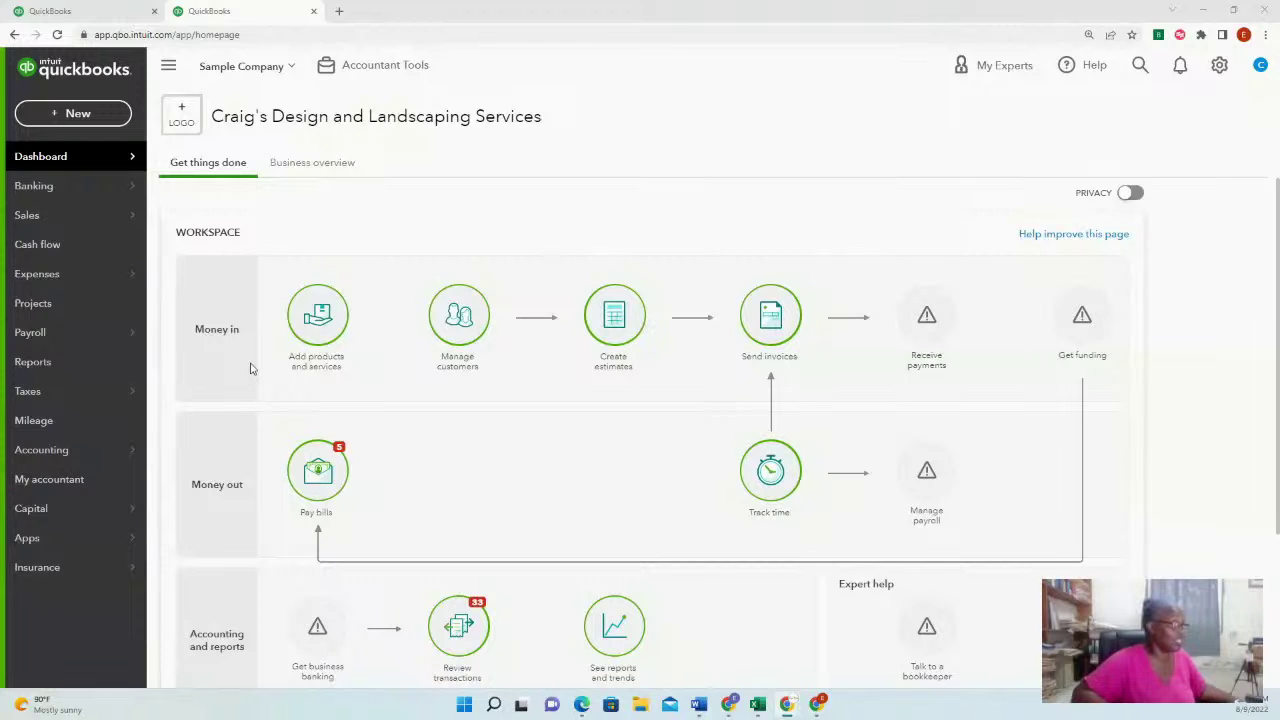
Step: Start a new bill for the vendor Books by Bessie
{"action": "left_click", "coordinate": [55, 117]}
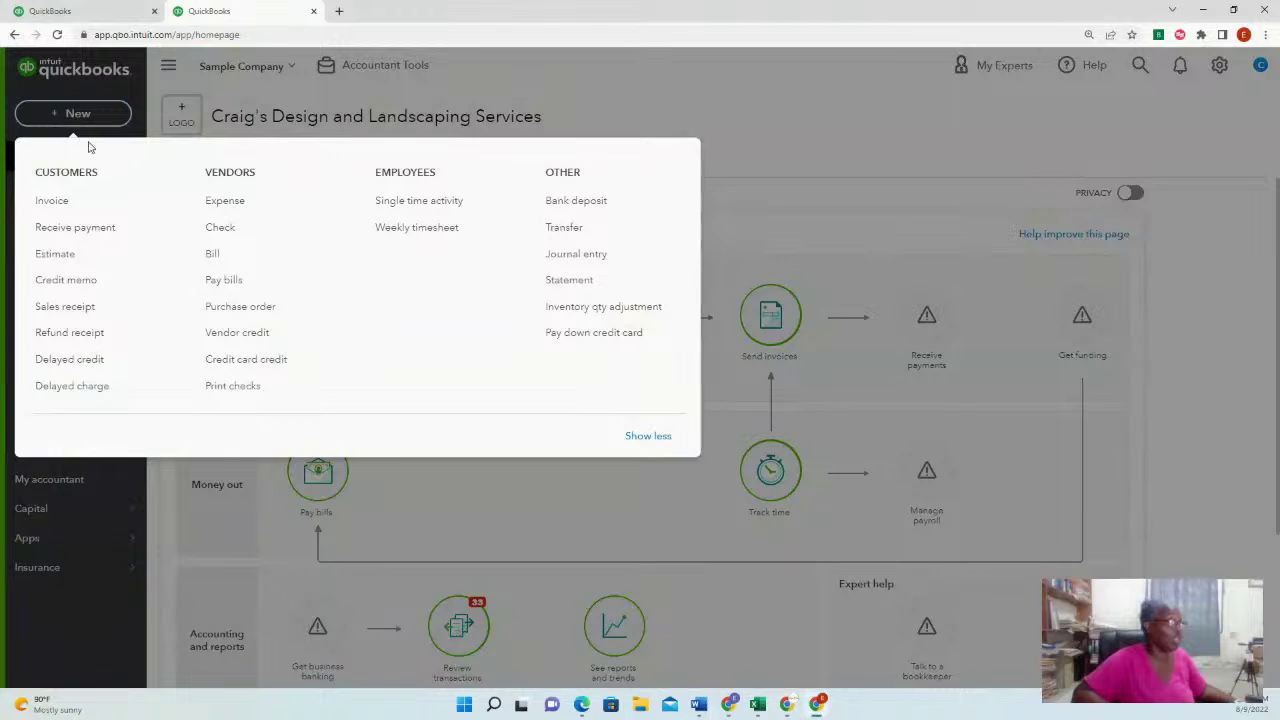
{"action": "left_click", "coordinate": [235, 257]}
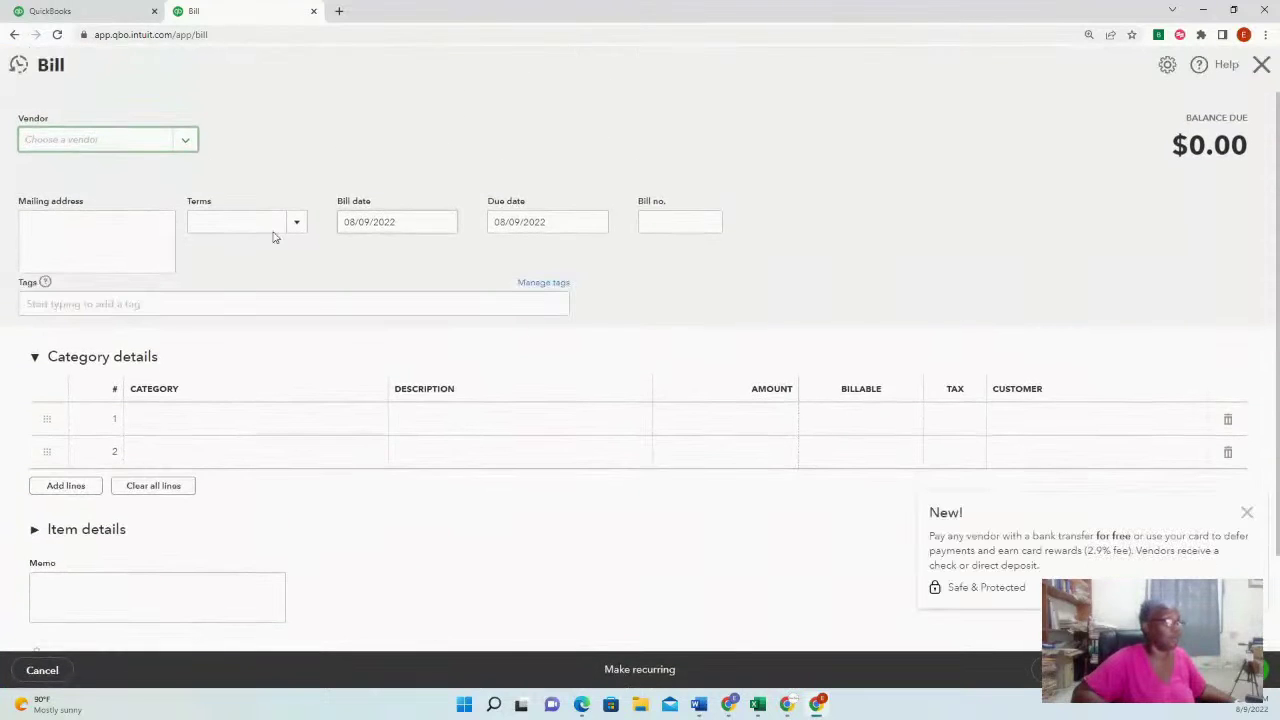
{"action": "left_click", "coordinate": [57, 138]}
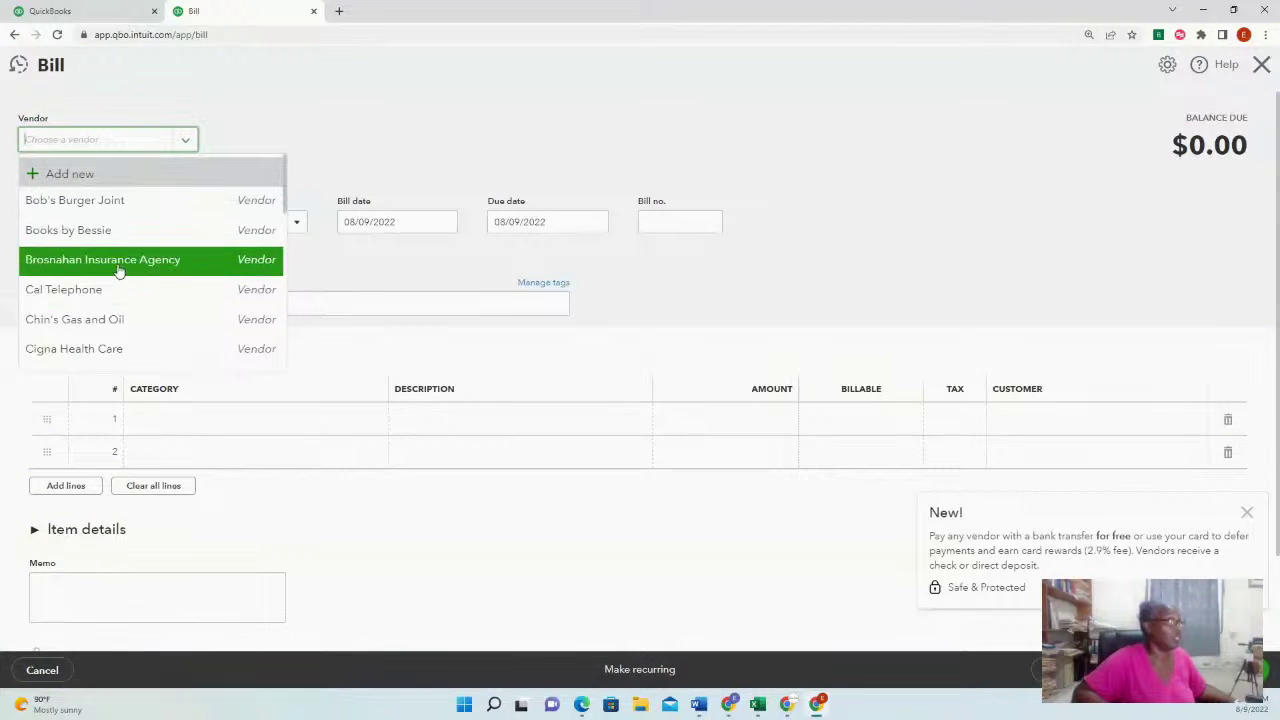
{"action": "left_click", "coordinate": [130, 234]}
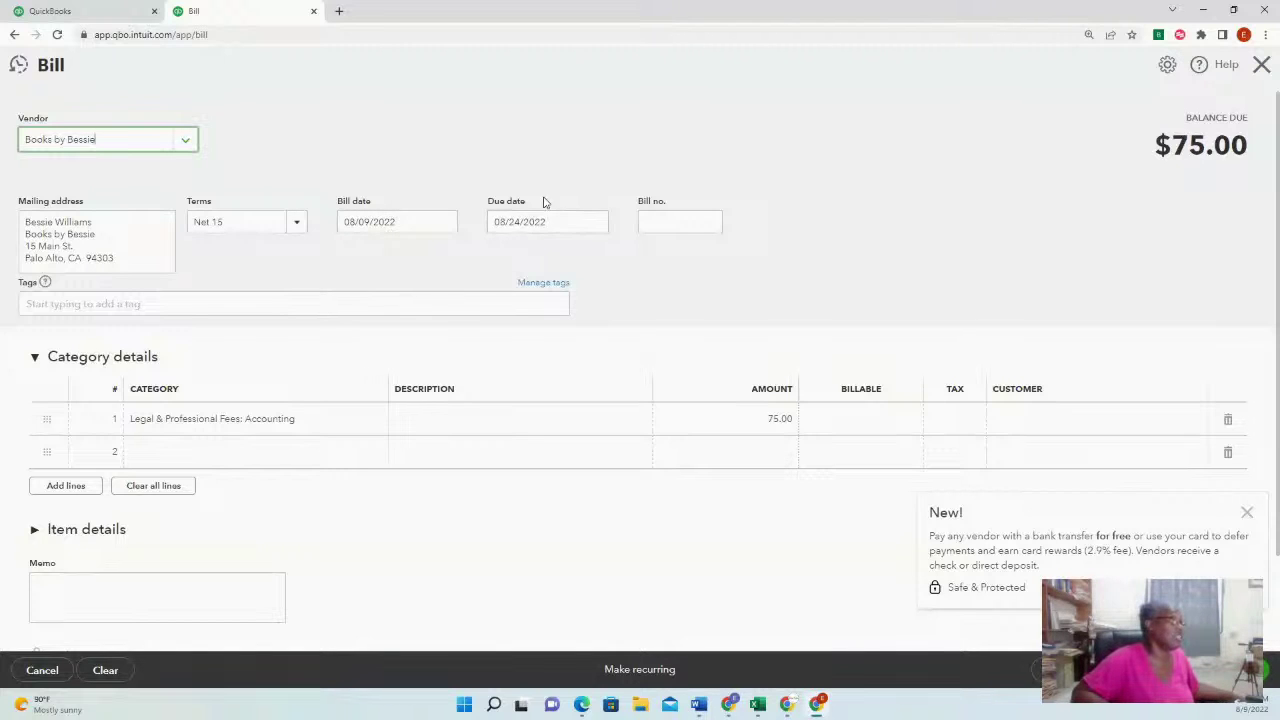
Step: Set the bill number to 08242022h, save the bill and close it
{"action": "left_click", "coordinate": [664, 218]}
{"action": "type", "text": "08"}
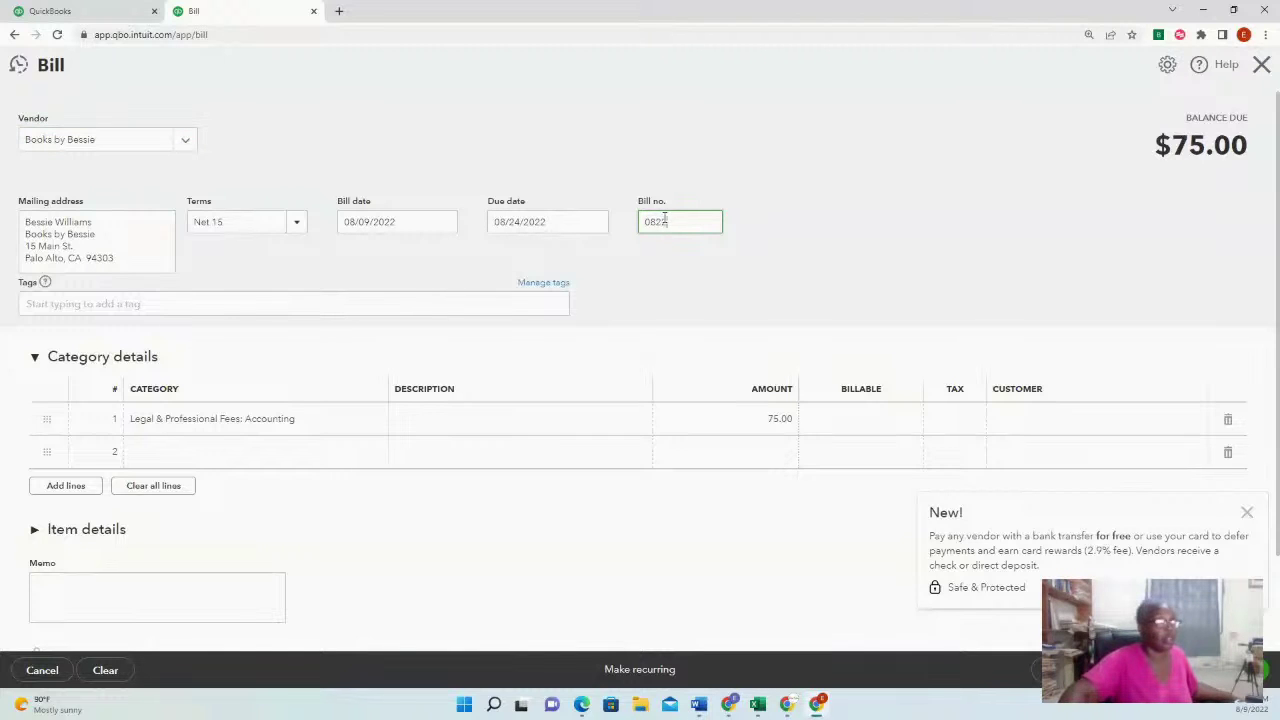
{"action": "type", "text": "242022h"}
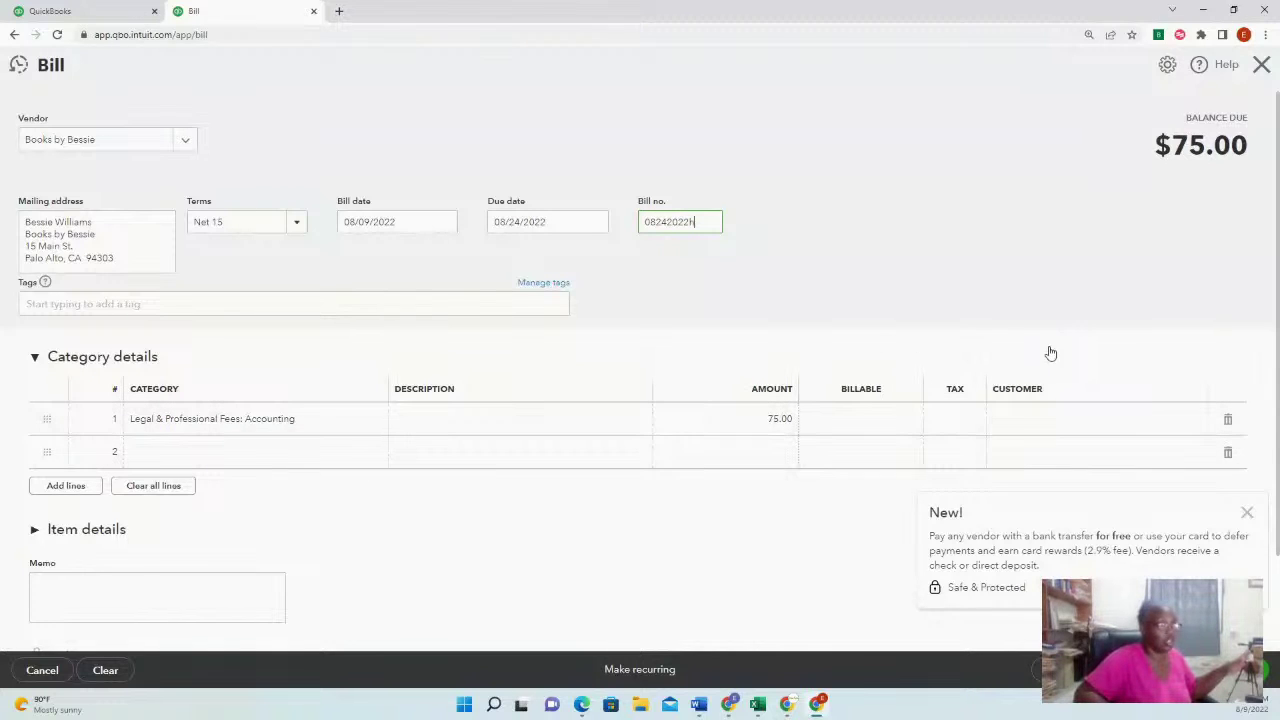
{"action": "left_click", "coordinate": [1248, 513]}
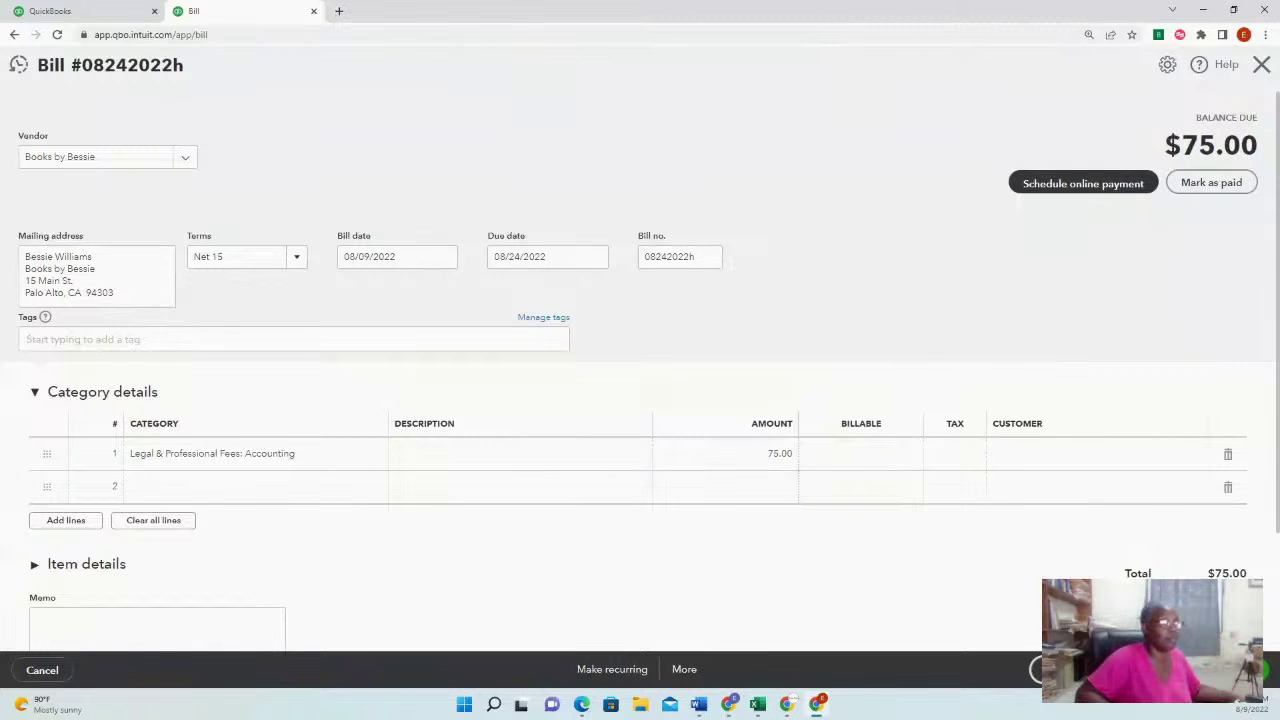
{"action": "left_click", "coordinate": [1262, 74]}
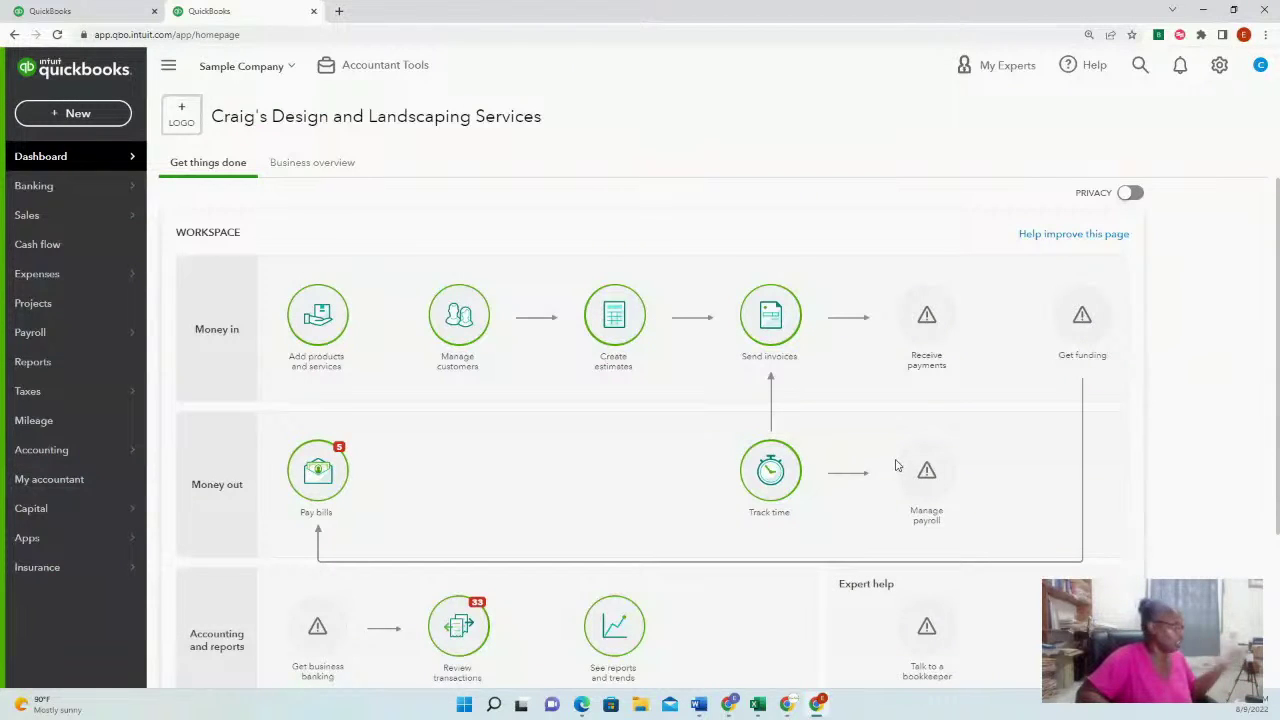
Step: Open Pay Bills, select the Books by Bessie bill for payment and choose Checking as the payment account
{"action": "left_click", "coordinate": [58, 115]}
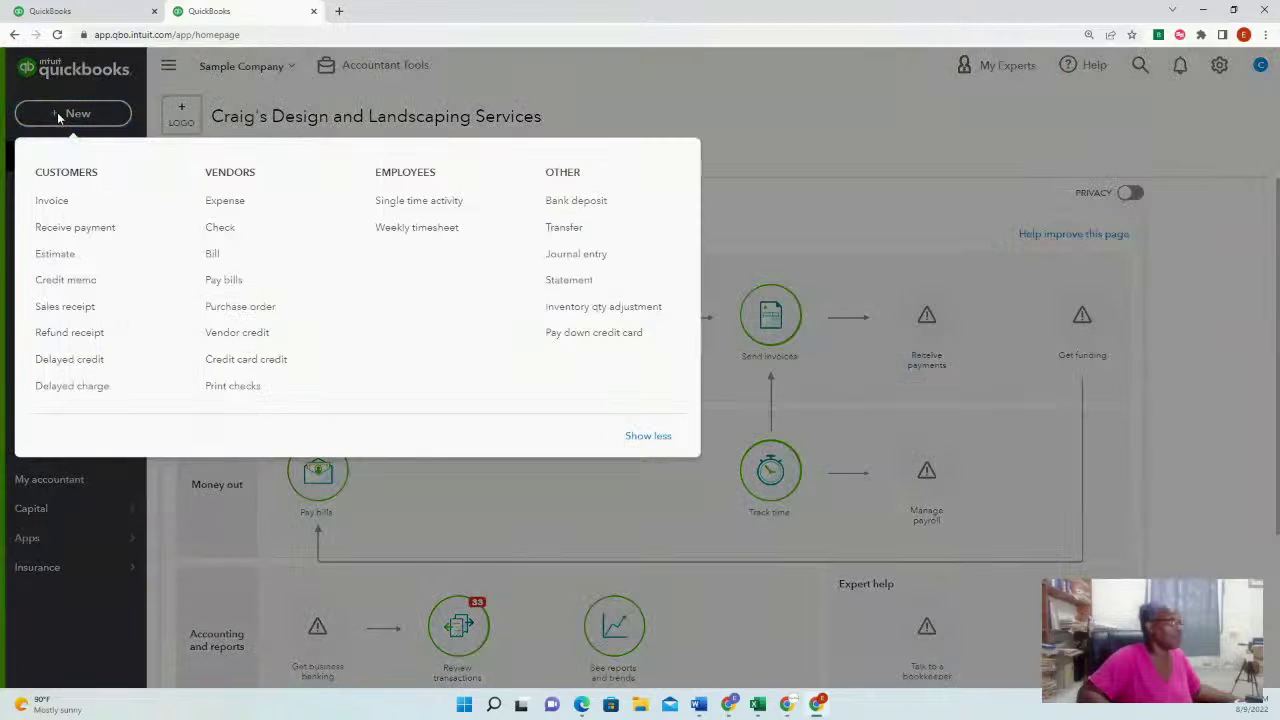
{"action": "left_click", "coordinate": [227, 281]}
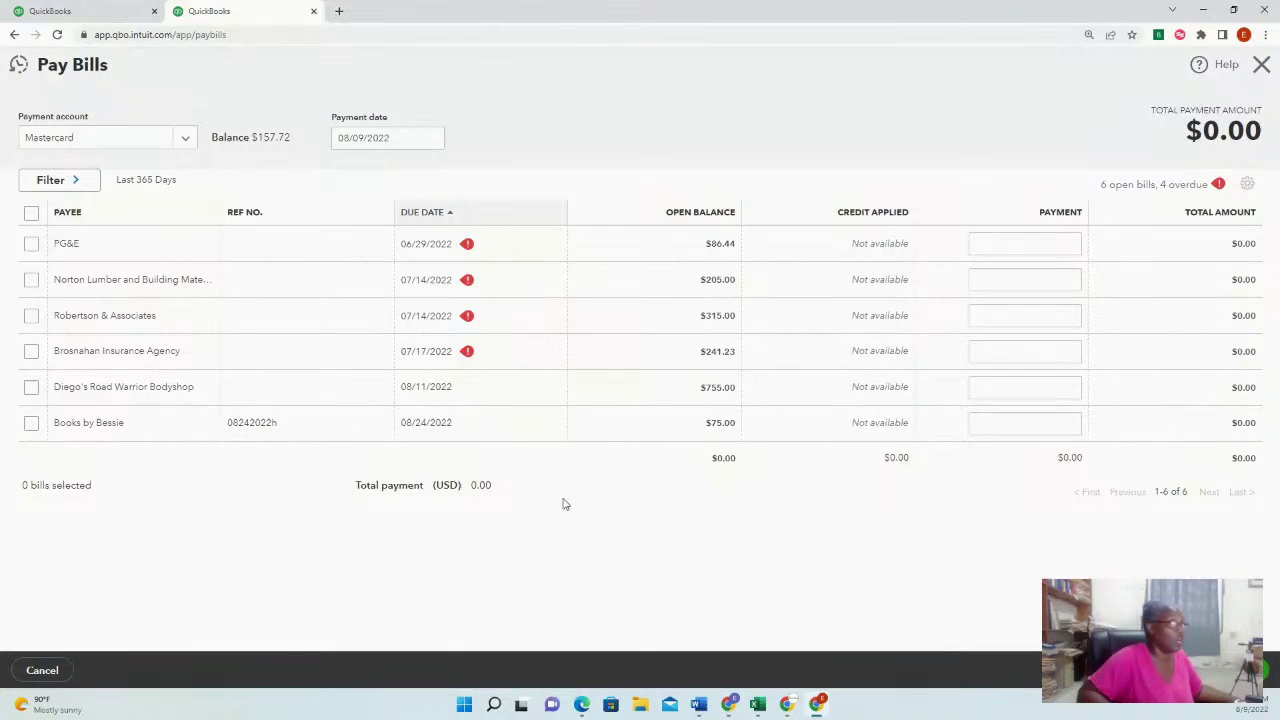
{"action": "left_click", "coordinate": [31, 423]}
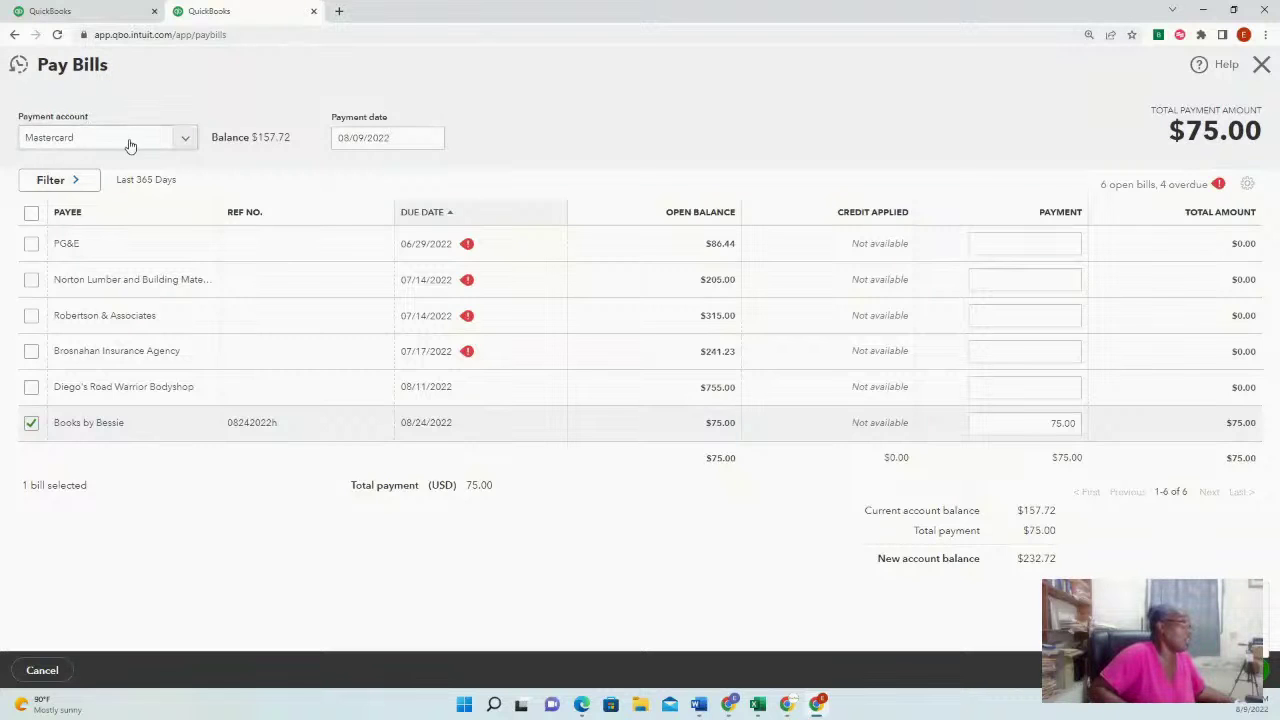
{"action": "left_click", "coordinate": [188, 142]}
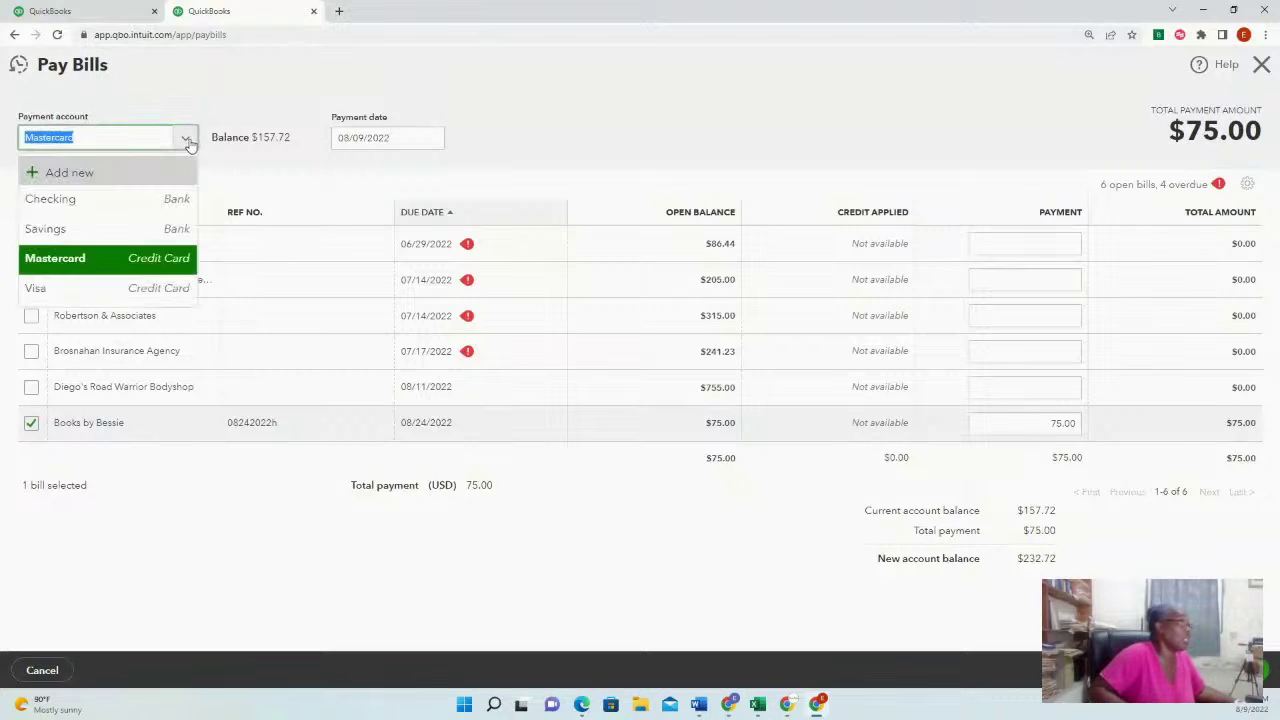
{"action": "left_click", "coordinate": [108, 203]}
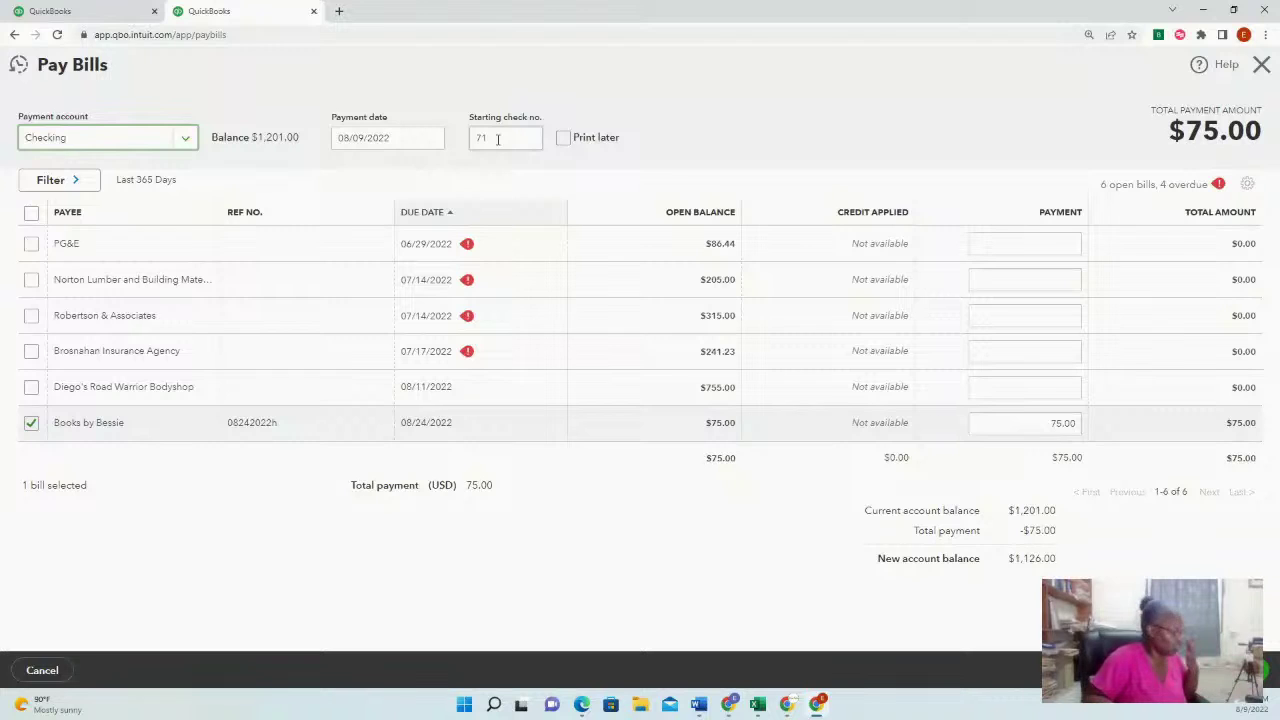
Step: Set the starting check number to 1035 with Print later off, and save the bill payment
{"action": "left_click", "coordinate": [563, 140]}
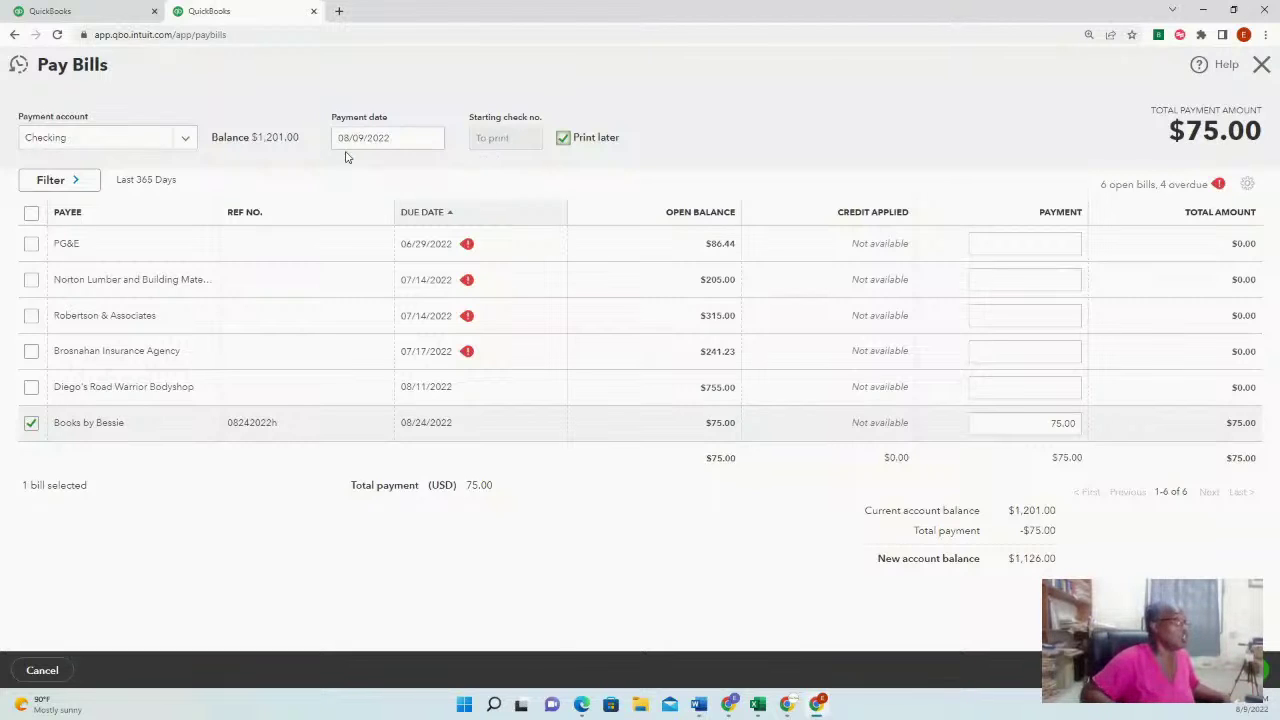
{"action": "left_click", "coordinate": [563, 140]}
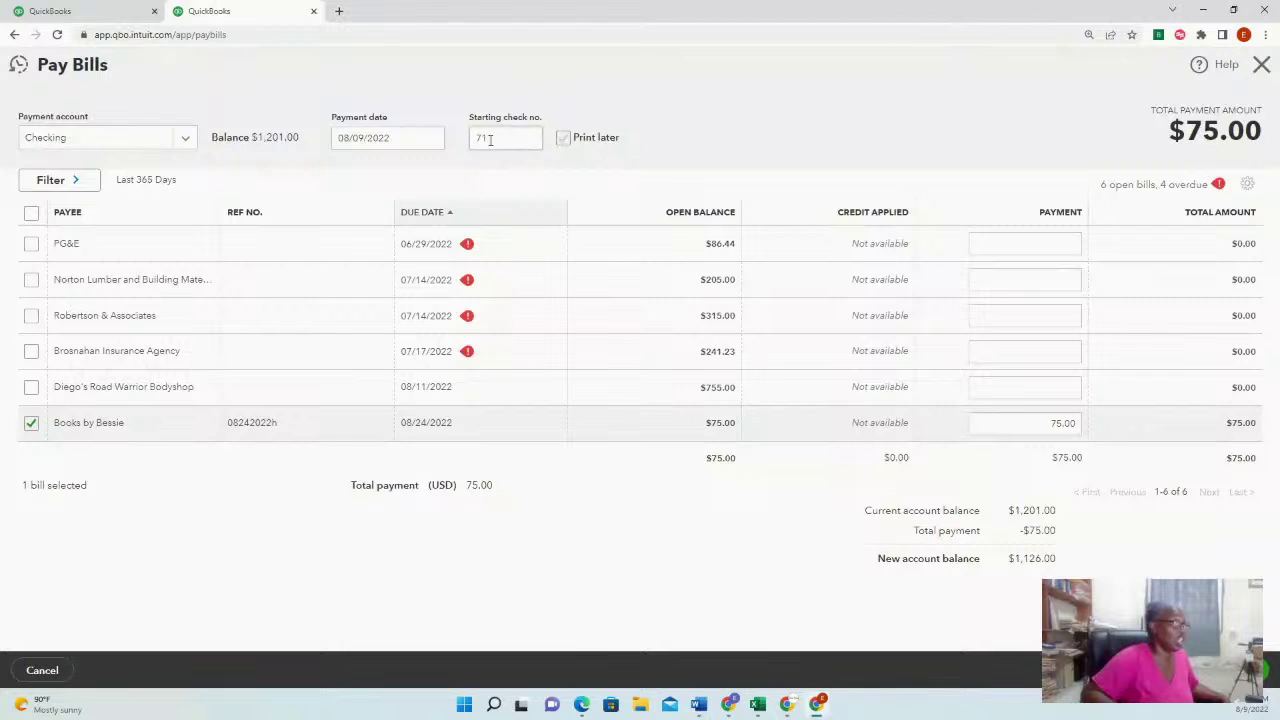
{"action": "left_click_drag", "start_coordinate": [500, 138], "coordinate": [458, 142]}
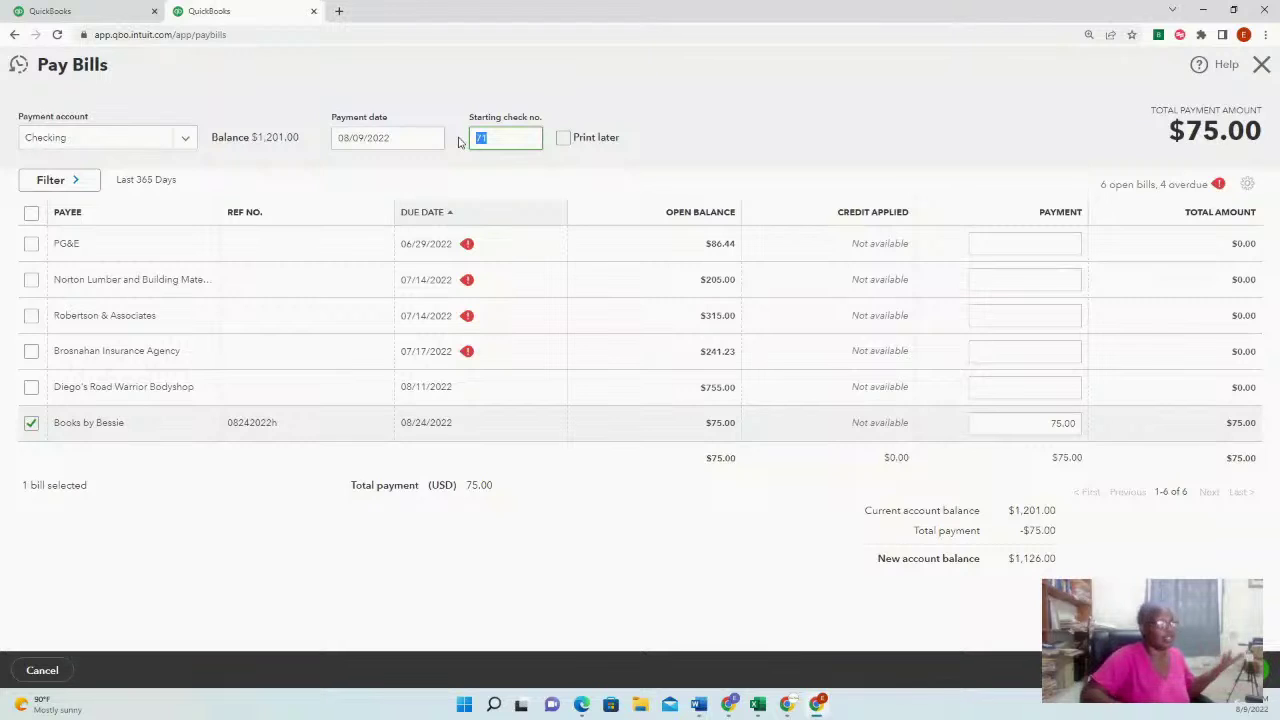
{"action": "type", "text": "1035"}
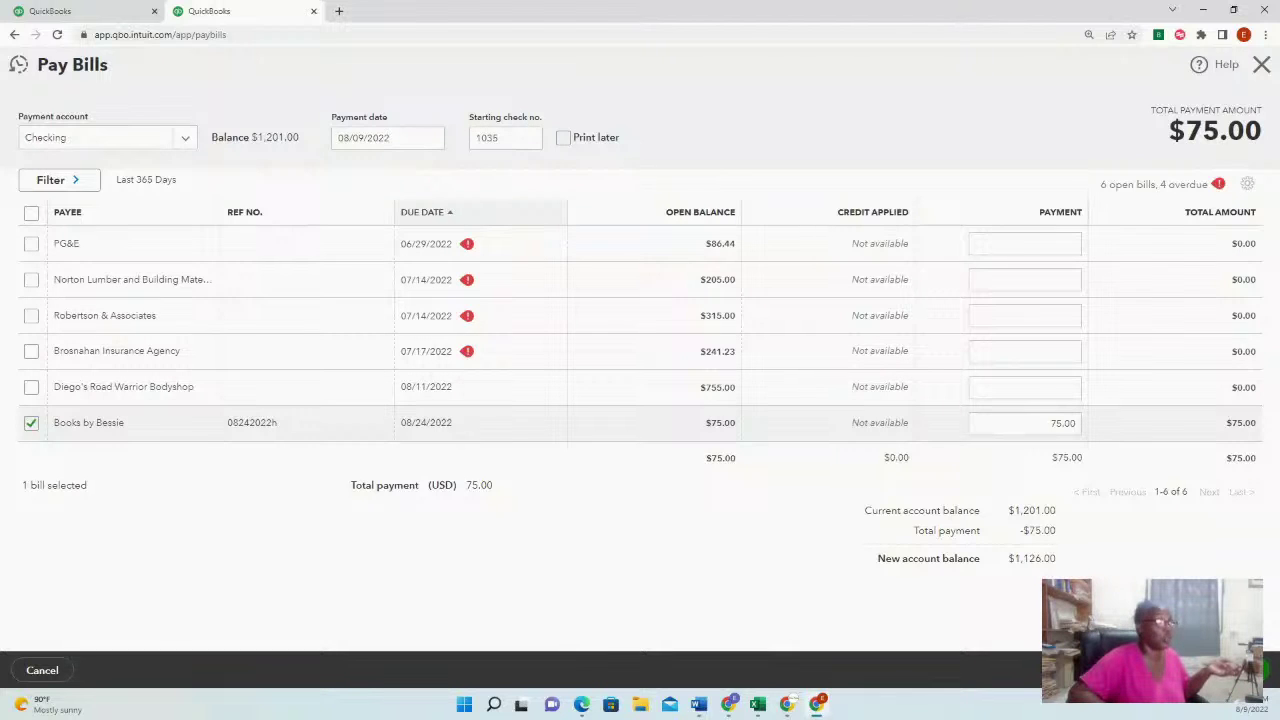
{"action": "left_click", "coordinate": [1200, 670]}
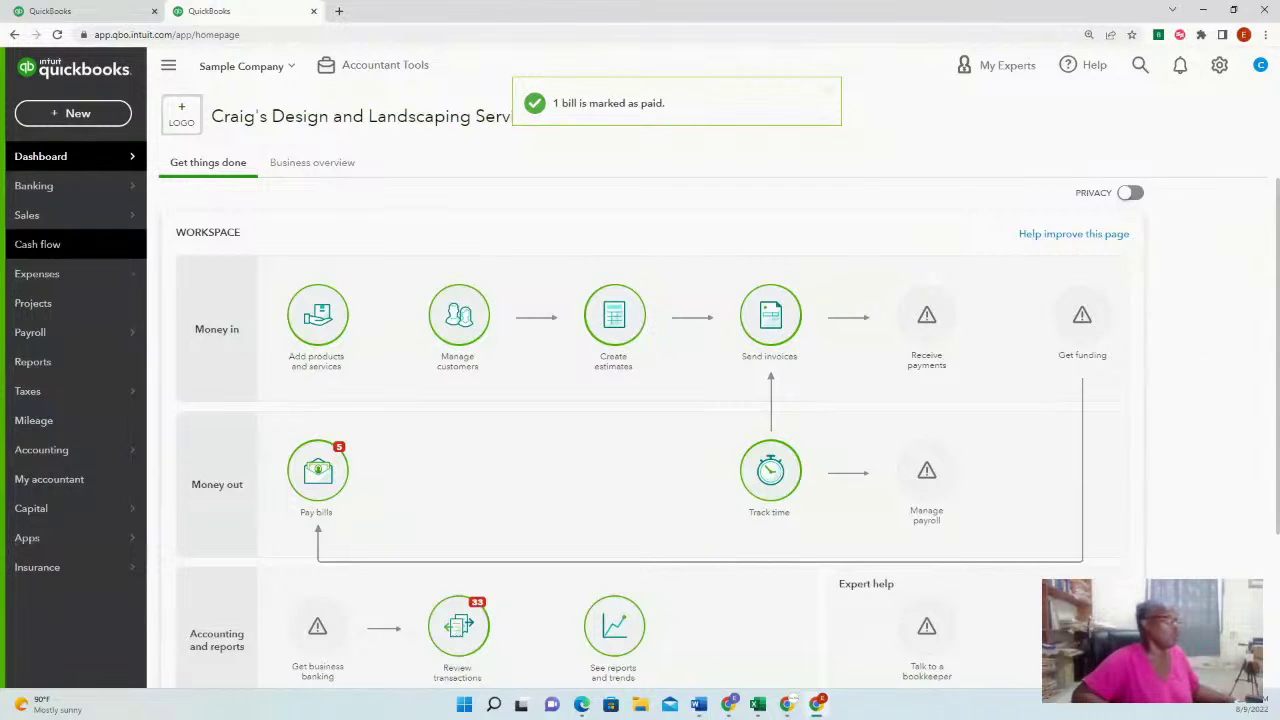
Step: Open the bank register of the Checking account to check the recorded bill payment
{"action": "mouse_move", "coordinate": [57, 195]}
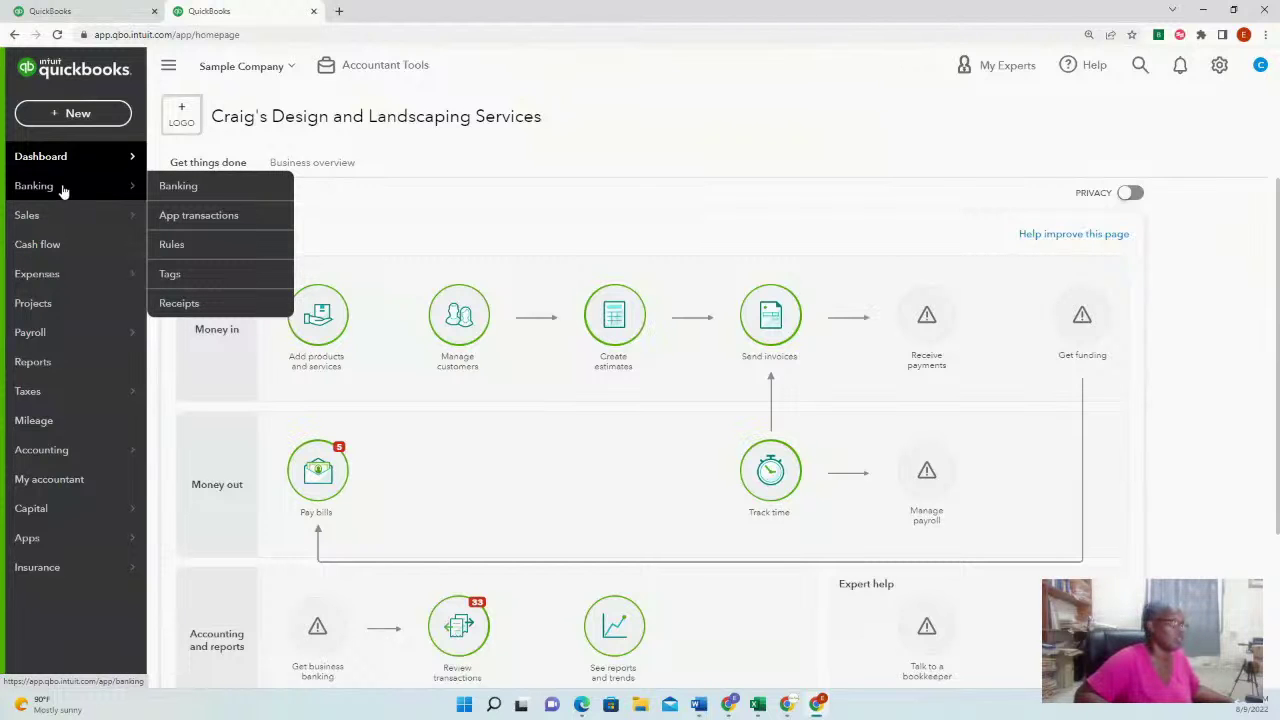
{"action": "left_click", "coordinate": [50, 190]}
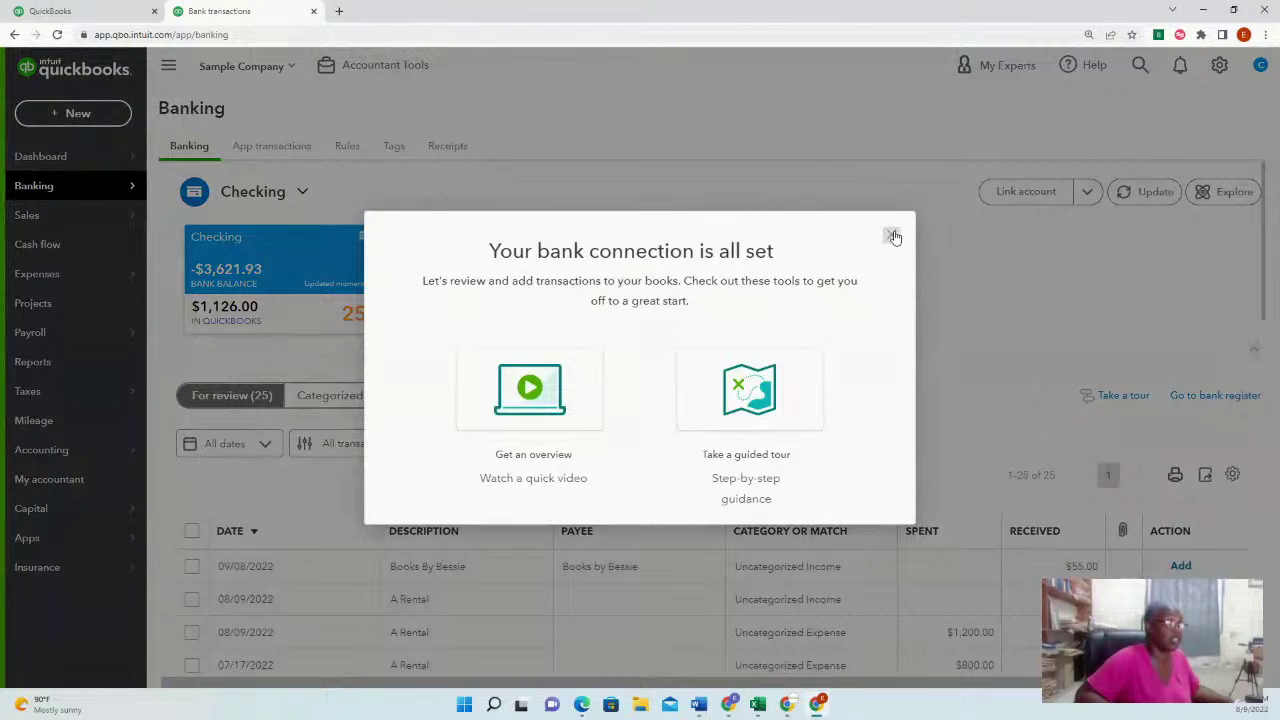
{"action": "left_click", "coordinate": [891, 234]}
{"action": "left_click", "coordinate": [1215, 396]}
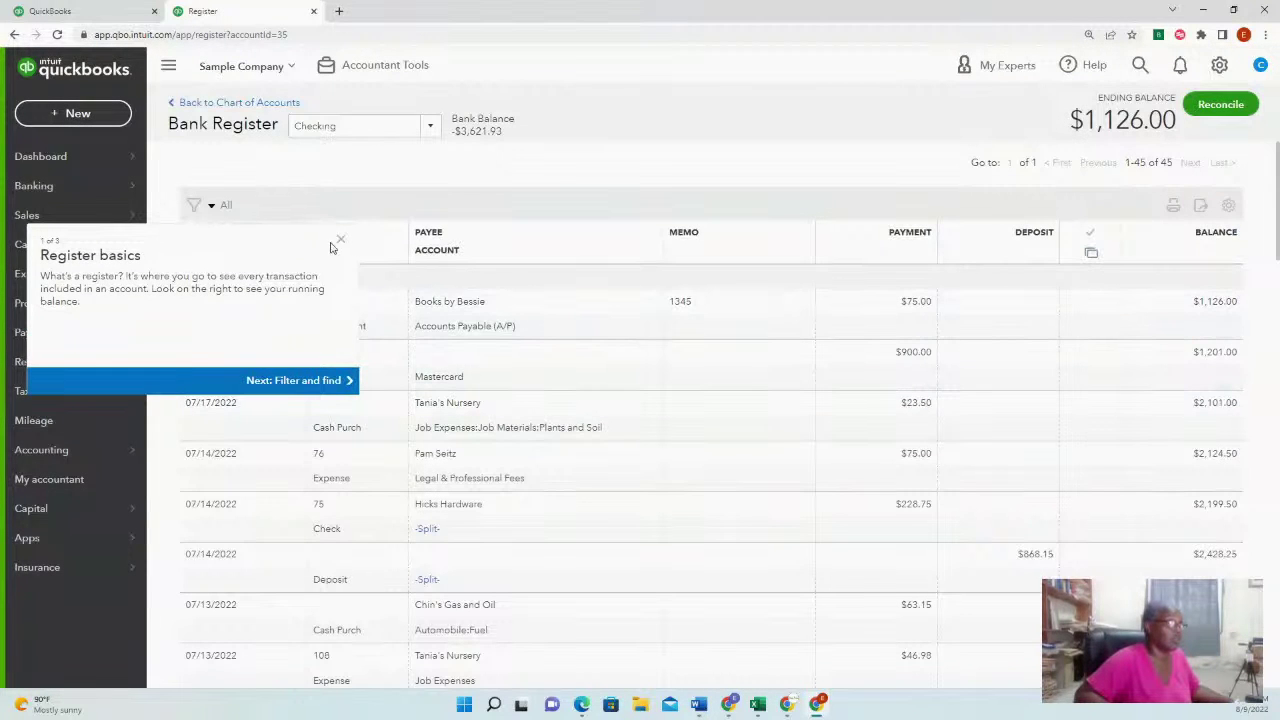
{"action": "left_click", "coordinate": [341, 241]}
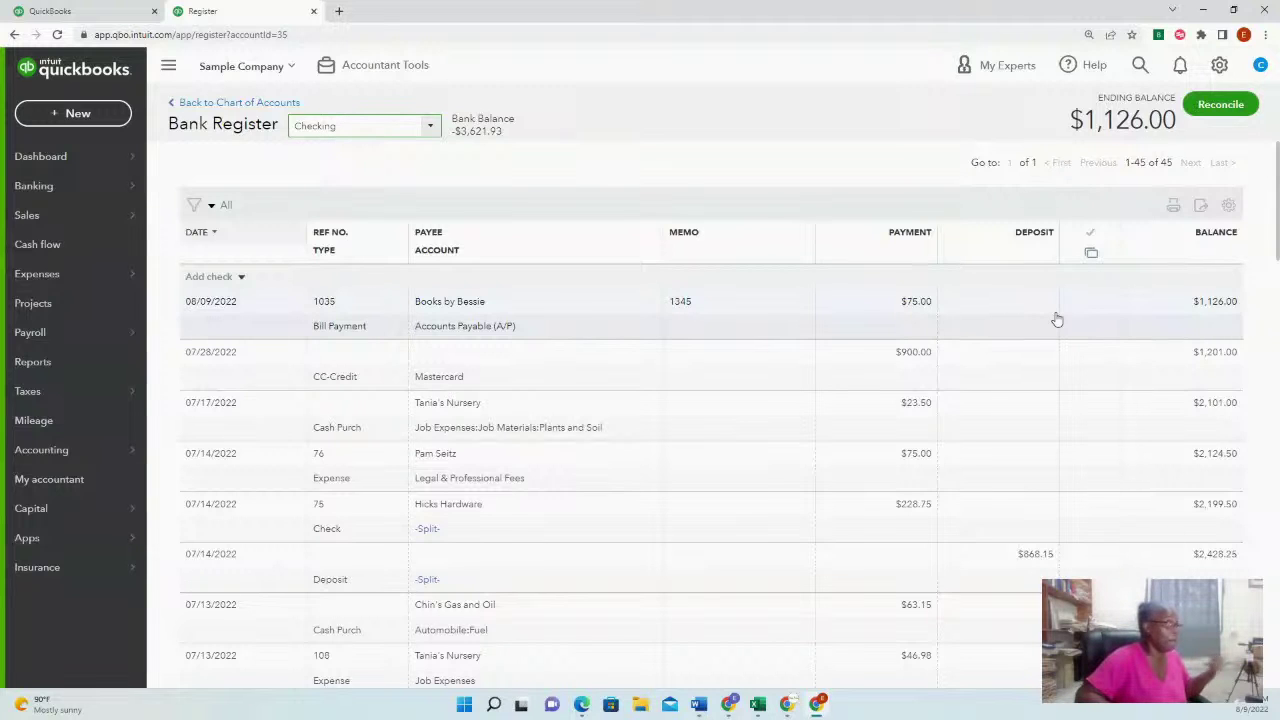
Step: Start a new bill for the vendor Cal Telephone
{"action": "mouse_move", "coordinate": [57, 210]}
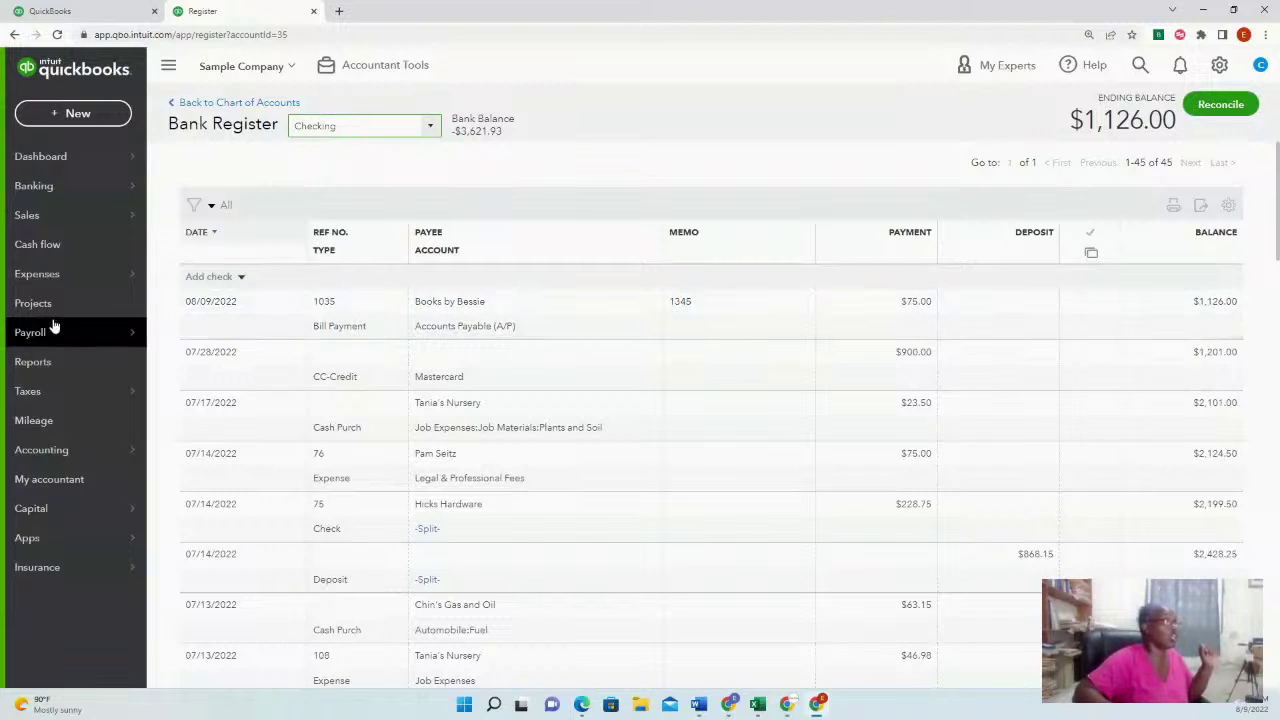
{"action": "left_click", "coordinate": [68, 113]}
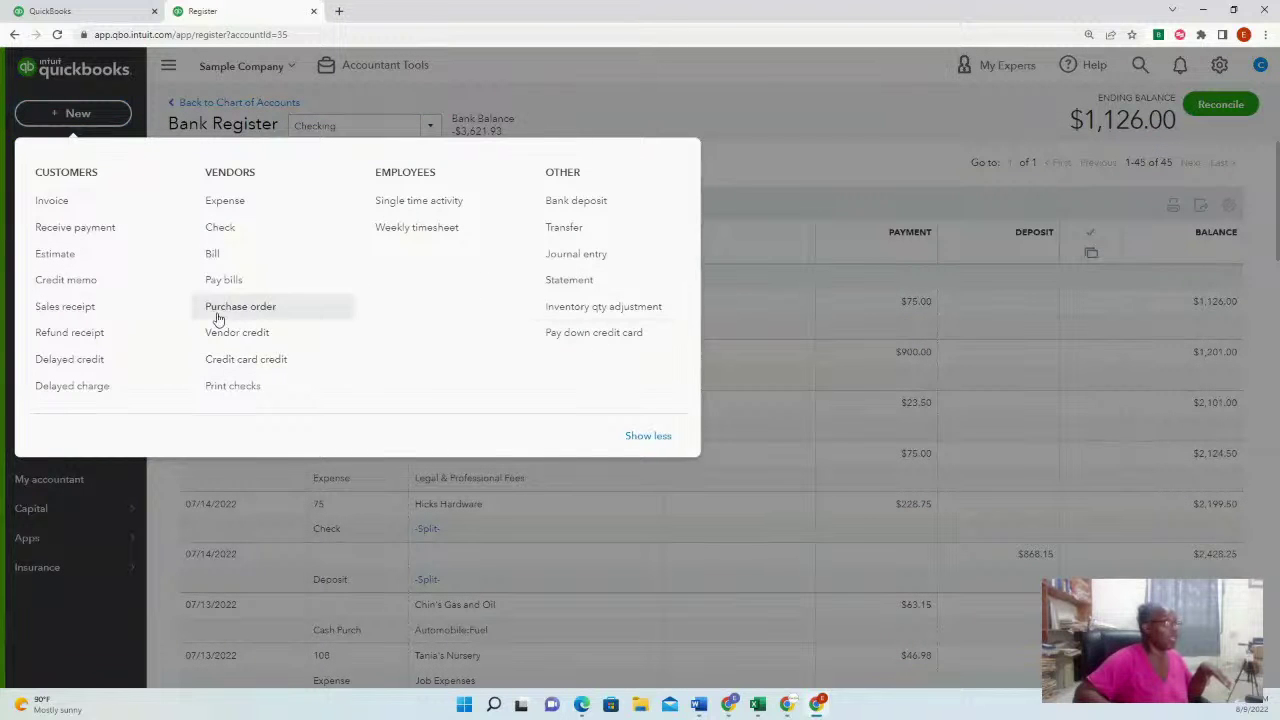
{"action": "left_click", "coordinate": [229, 262]}
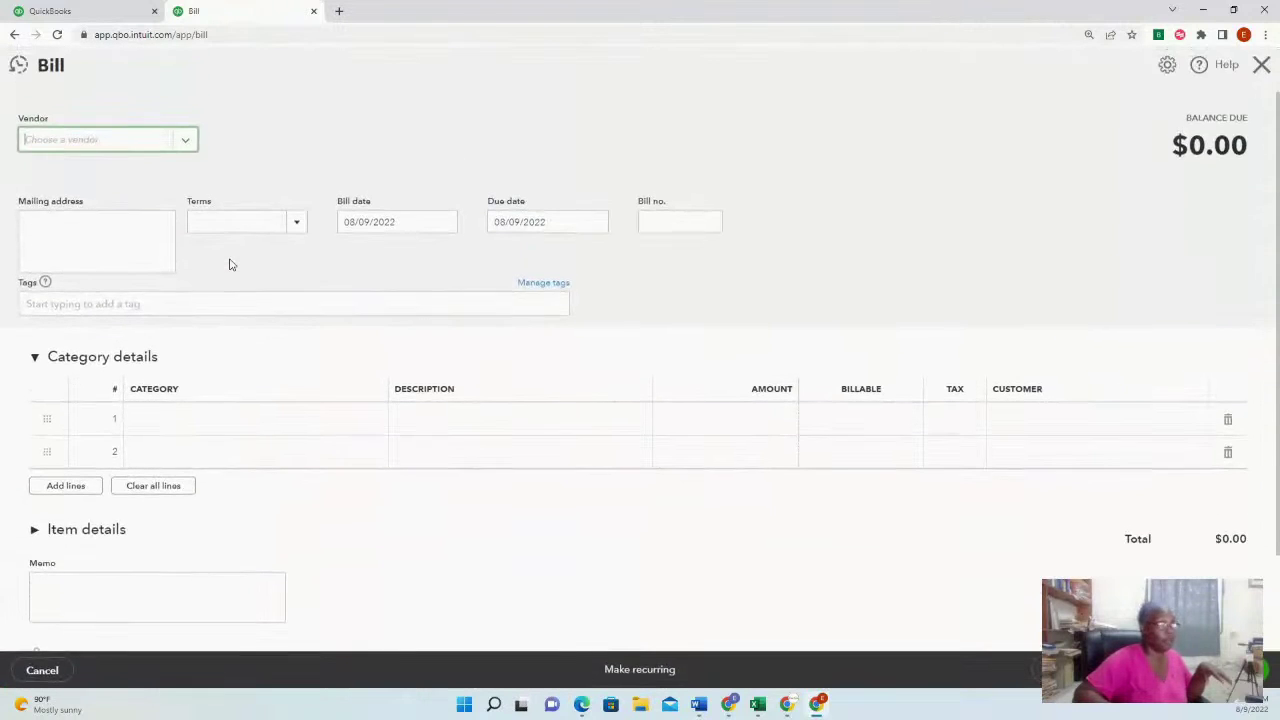
{"action": "left_click", "coordinate": [96, 141]}
{"action": "left_click", "coordinate": [108, 290]}
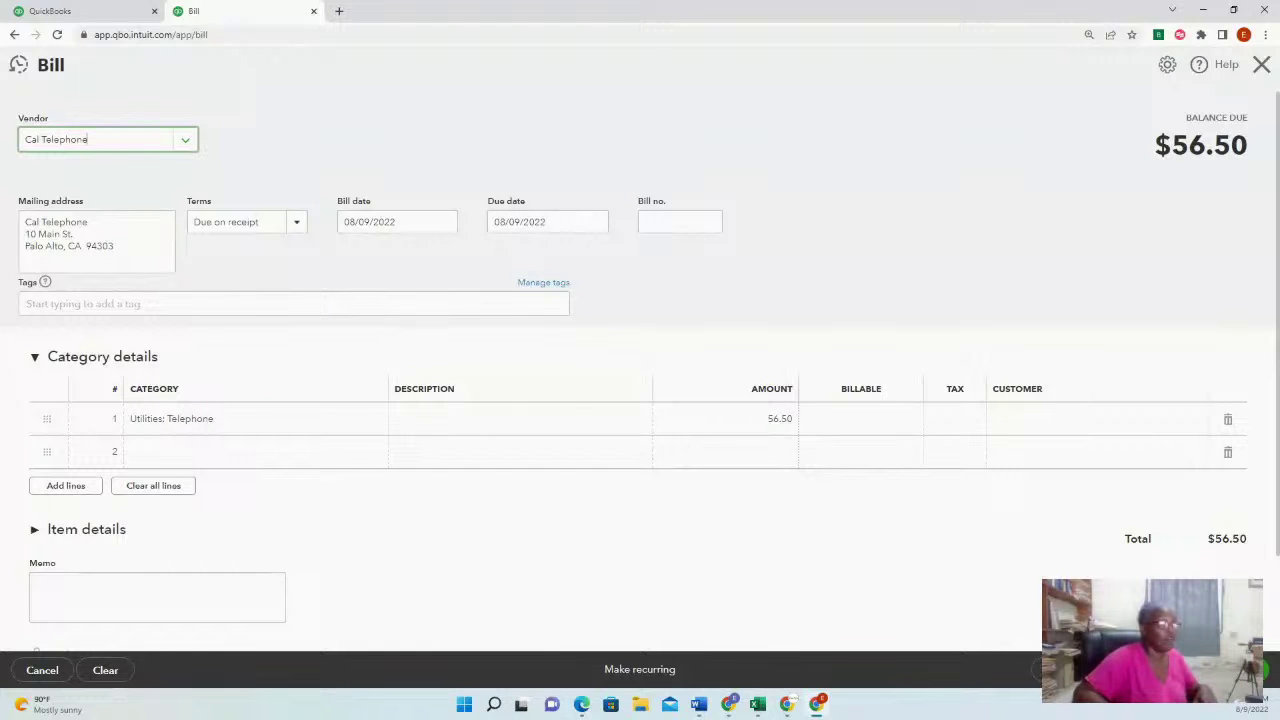
Step: Try to schedule an online payment for the Cal Telephone bill through Bill Pay, and close the bill page
{"action": "left_click", "coordinate": [1252, 670]}
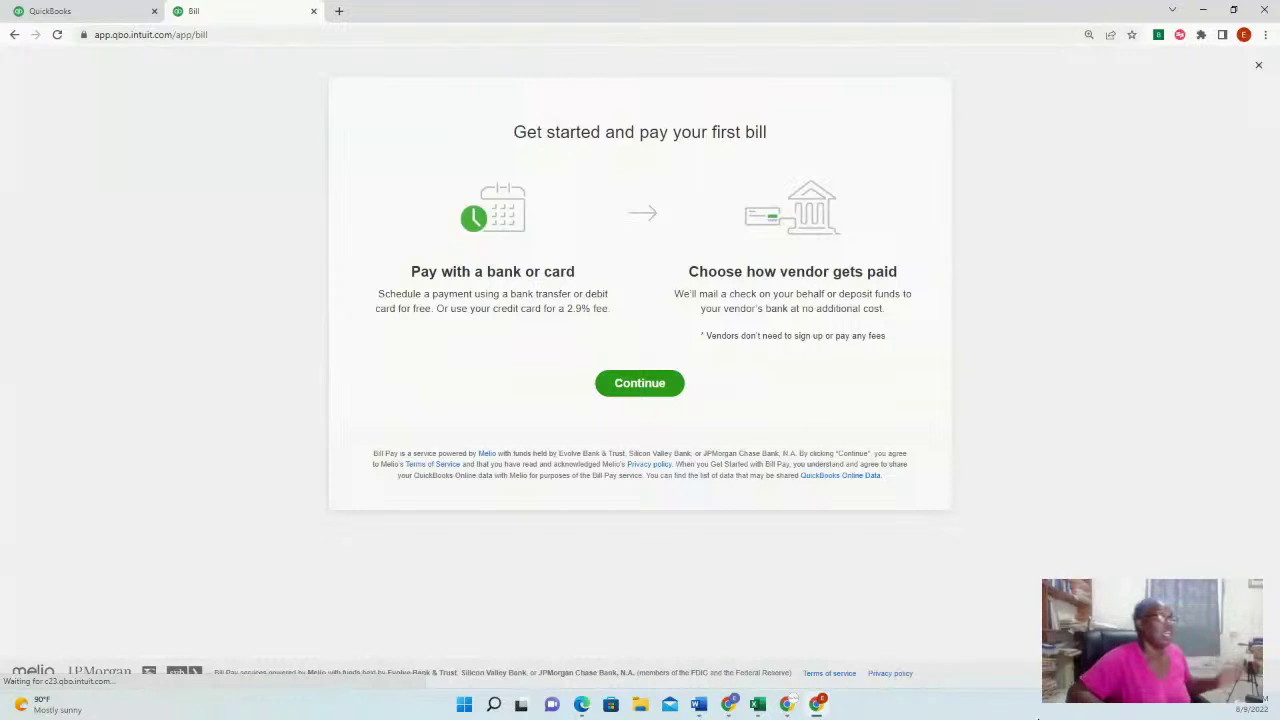
{"action": "left_click", "coordinate": [641, 388]}
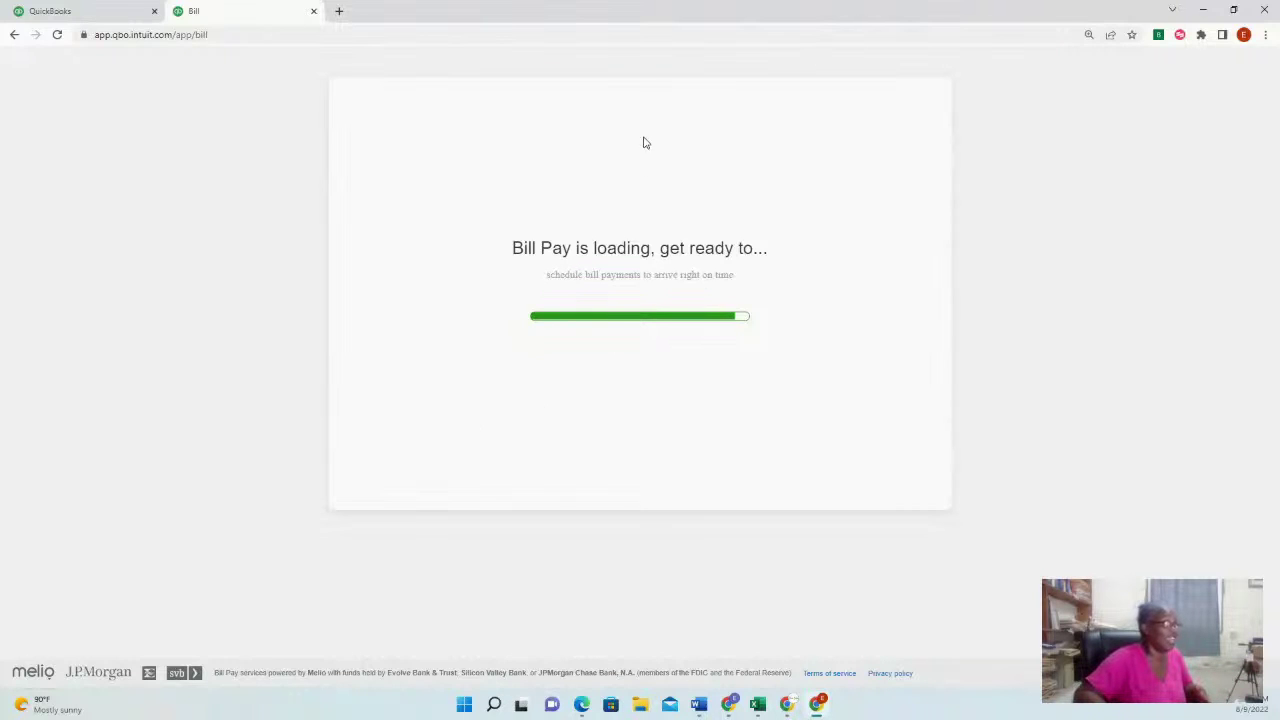
{"action": "left_click", "coordinate": [13, 37]}
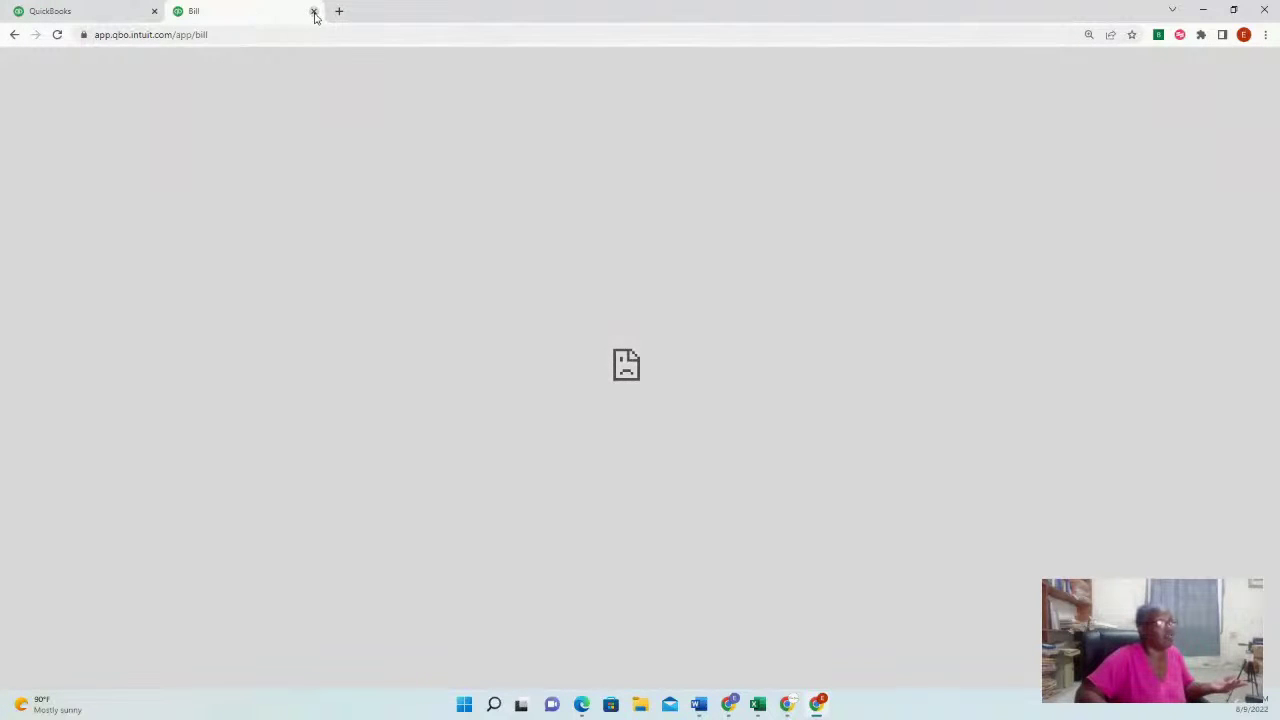
{"action": "left_click", "coordinate": [313, 12]}
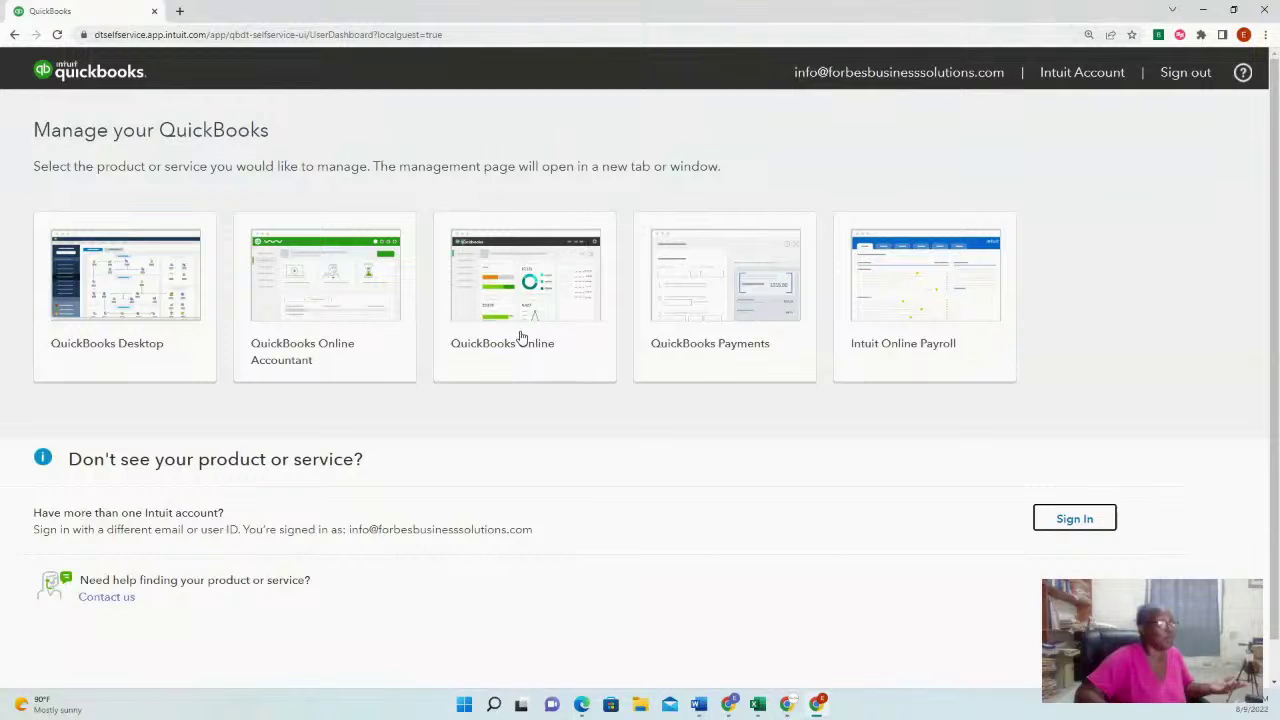
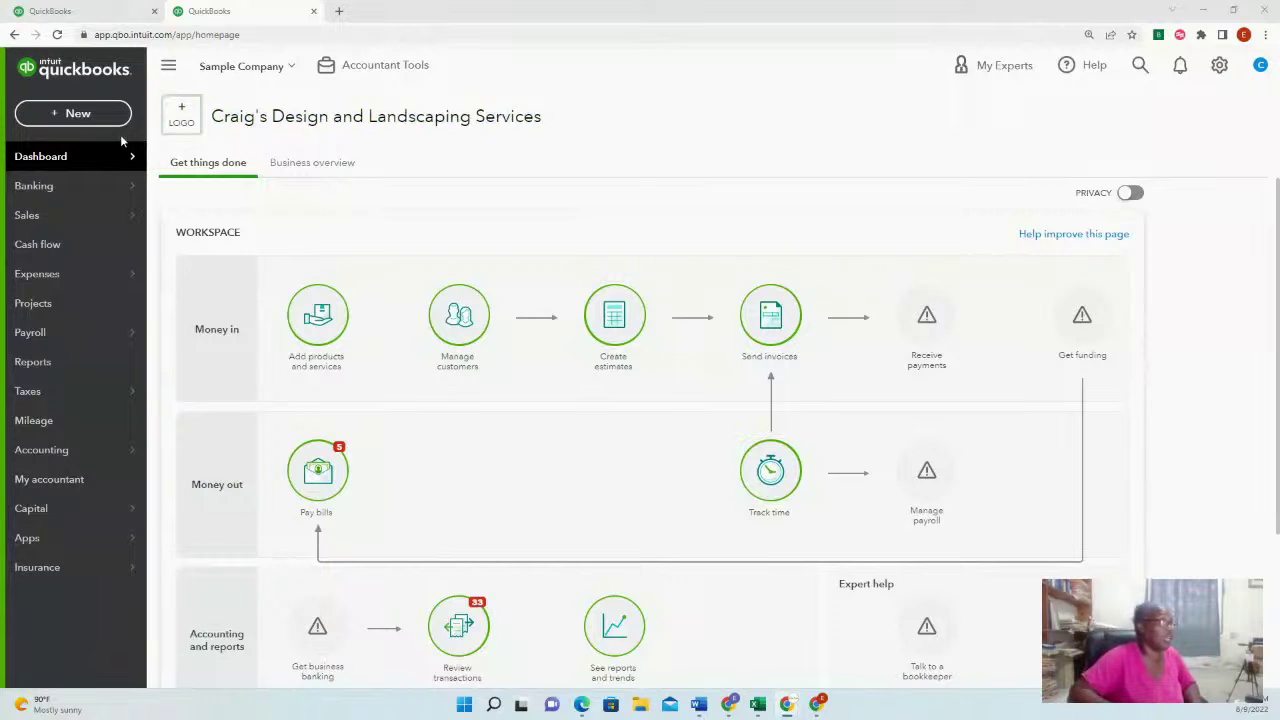
Step: Open the bills to pay, select the Robertson & Associates bill, and leave without saving
{"action": "left_click", "coordinate": [58, 115]}
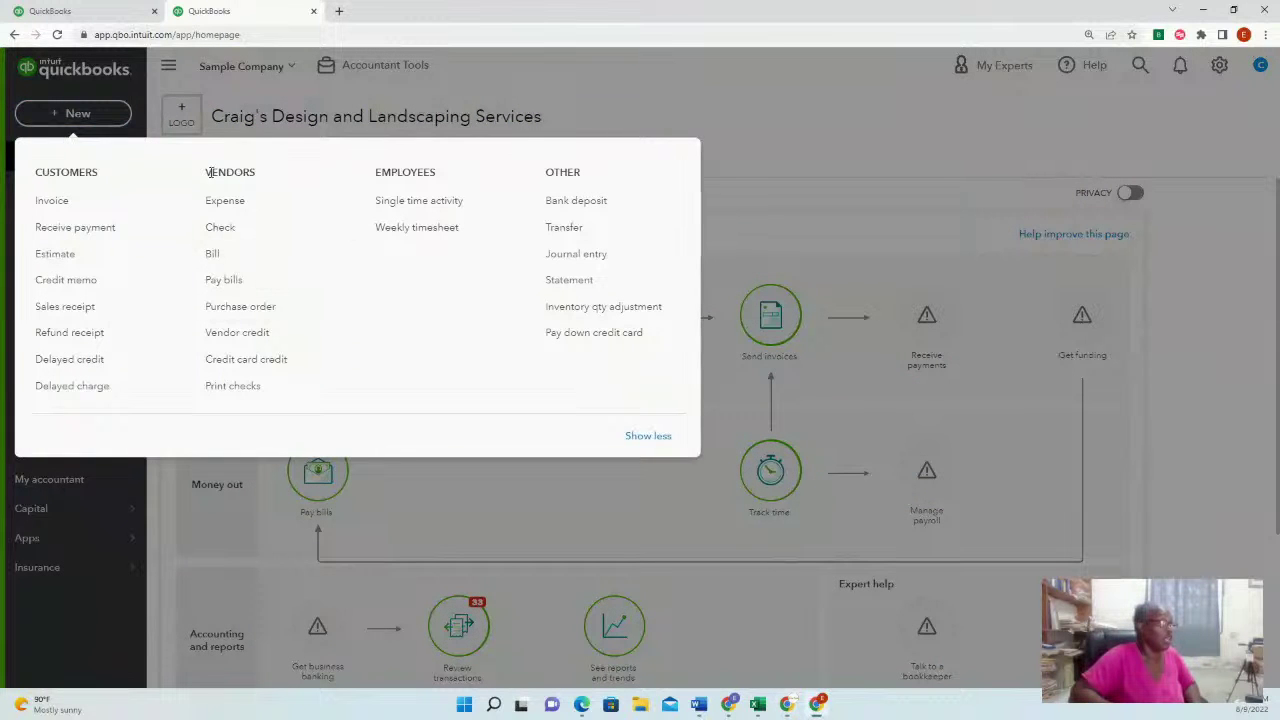
{"action": "left_click", "coordinate": [251, 283]}
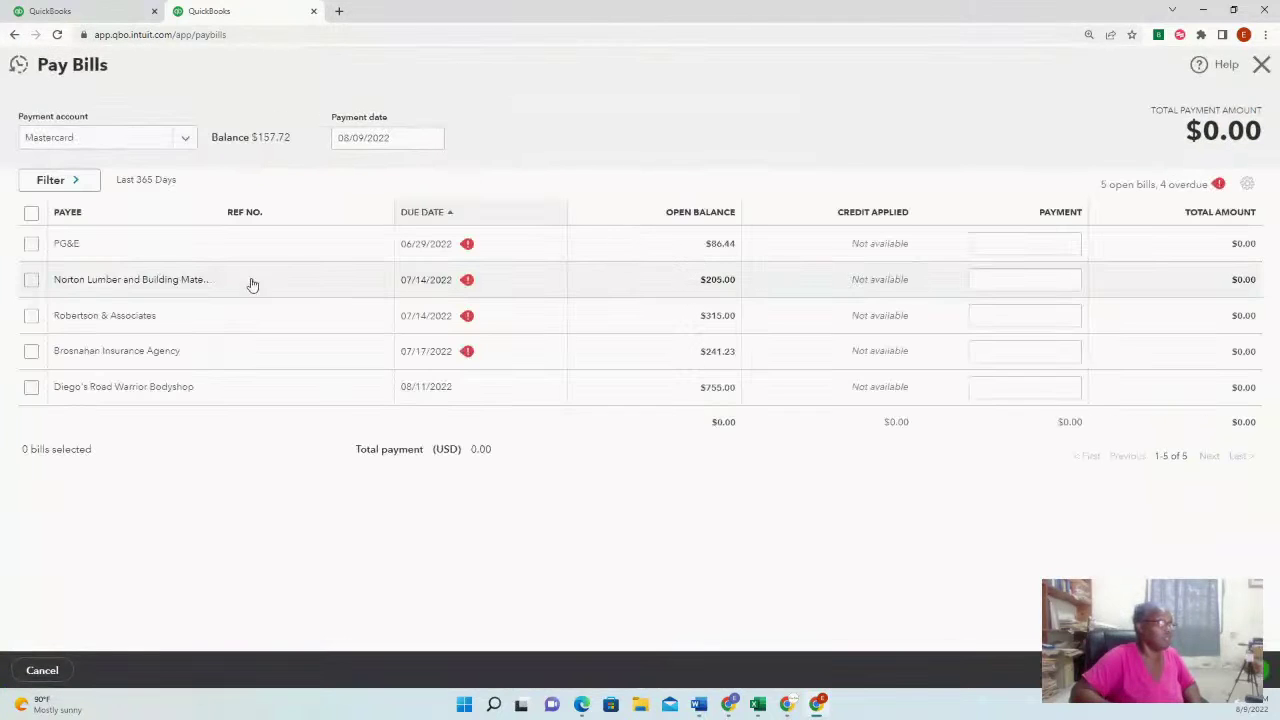
{"action": "left_click", "coordinate": [33, 318]}
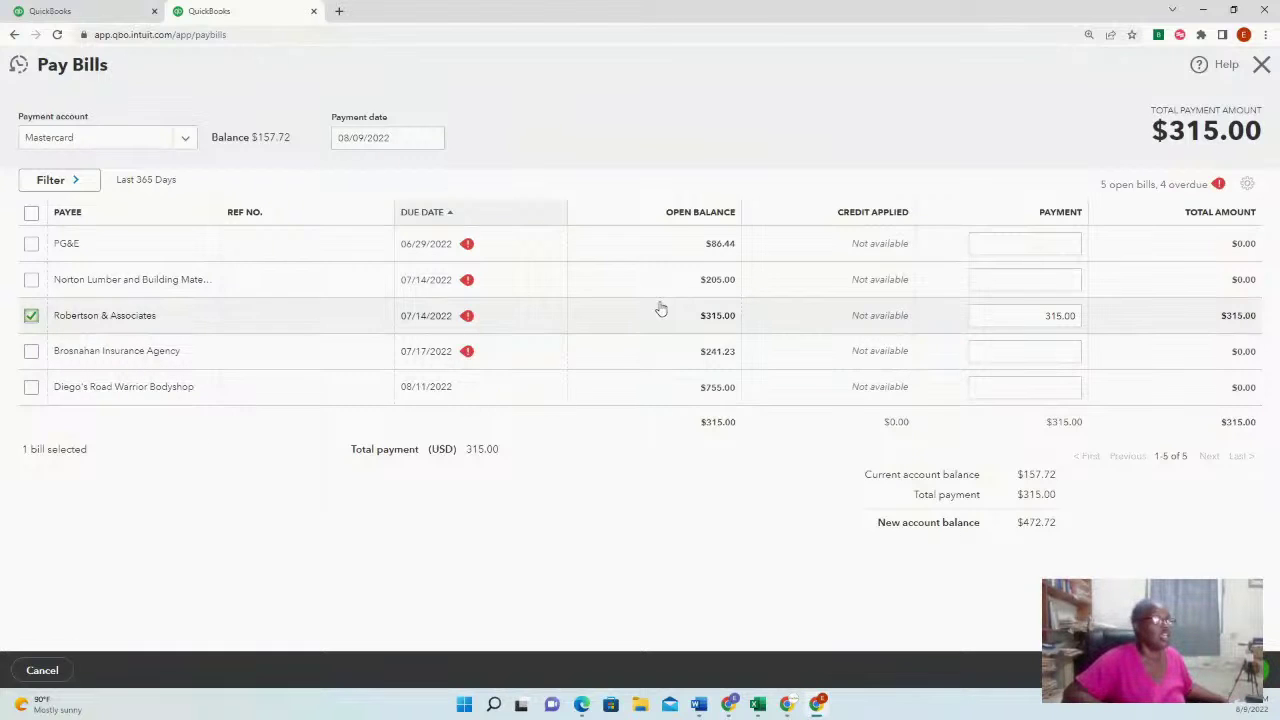
{"action": "left_click", "coordinate": [1262, 66]}
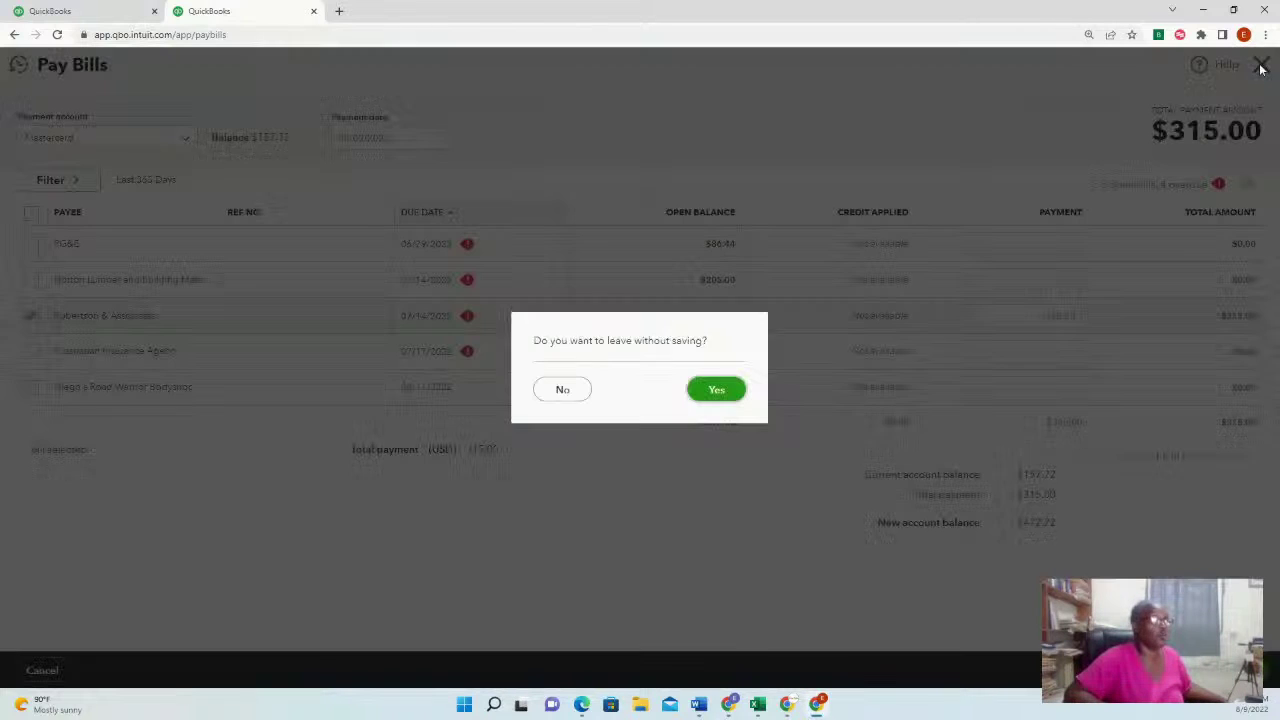
{"action": "left_click", "coordinate": [566, 396]}
{"action": "left_click", "coordinate": [1266, 62]}
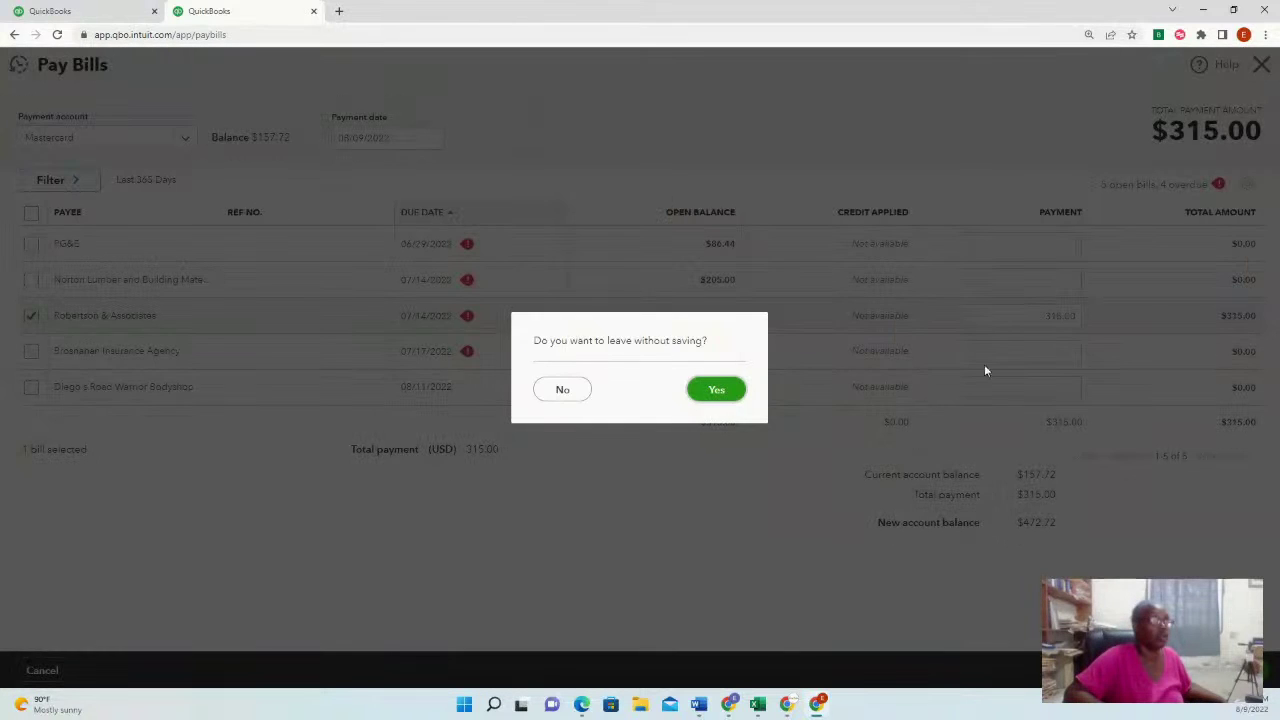
{"action": "left_click", "coordinate": [719, 393]}
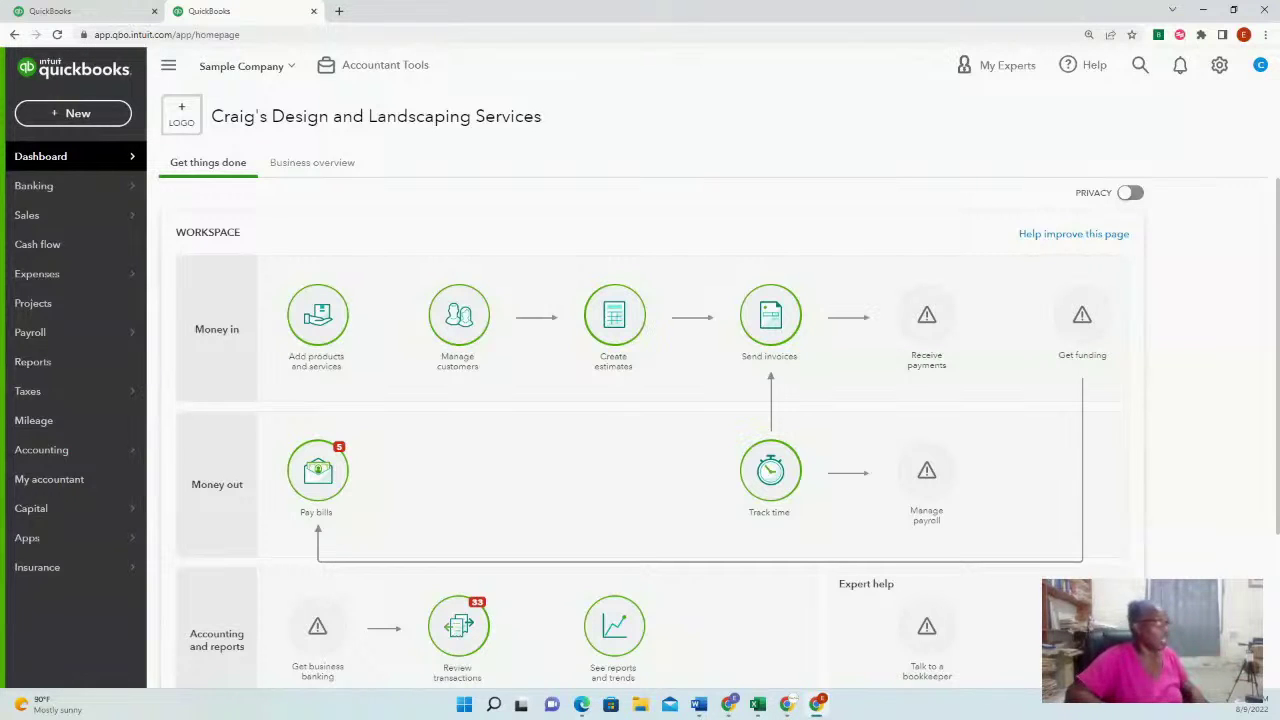
Step: Start a new expense with Chin's Gas and Oil as the payee
{"action": "left_click", "coordinate": [66, 116]}
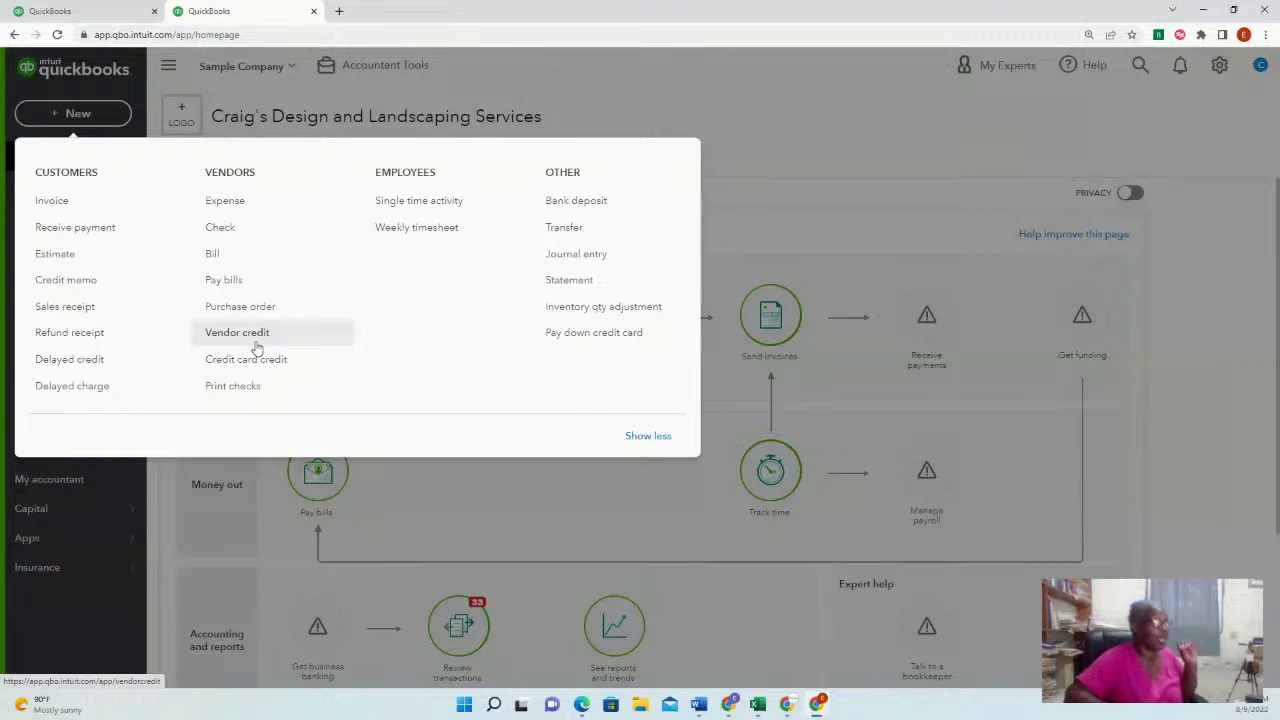
{"action": "left_click", "coordinate": [225, 201]}
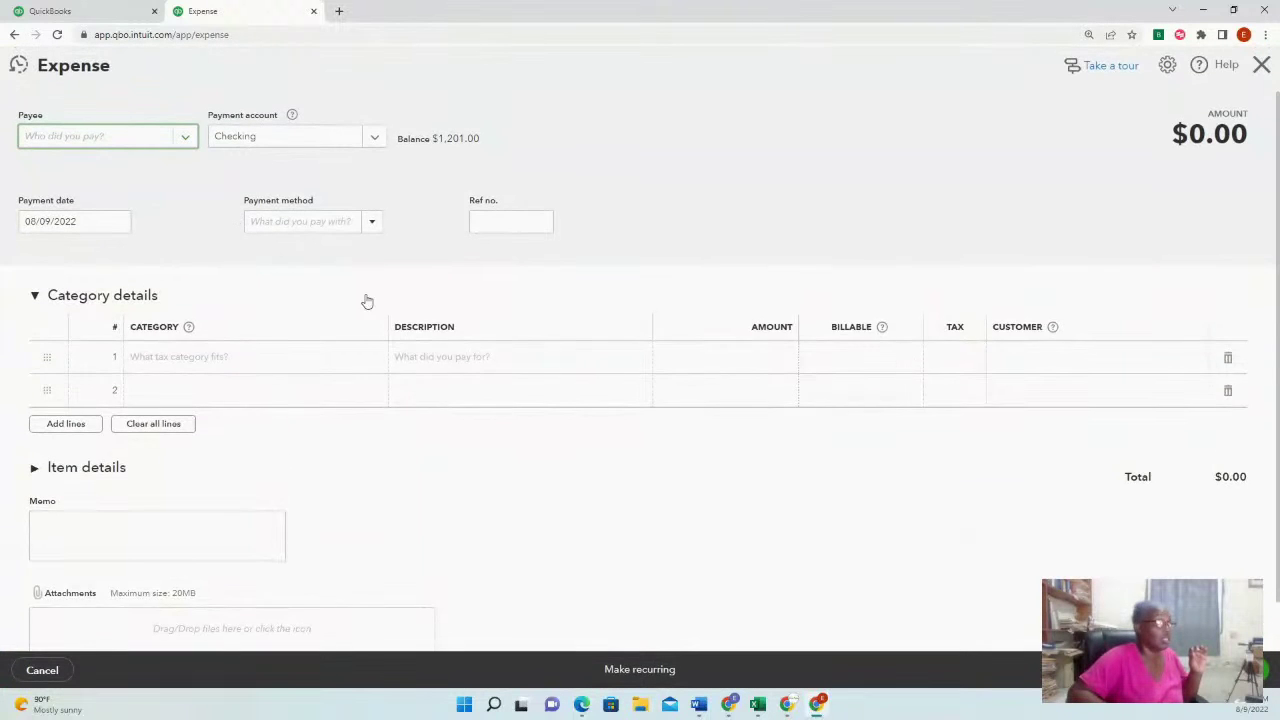
{"action": "left_click", "coordinate": [187, 139]}
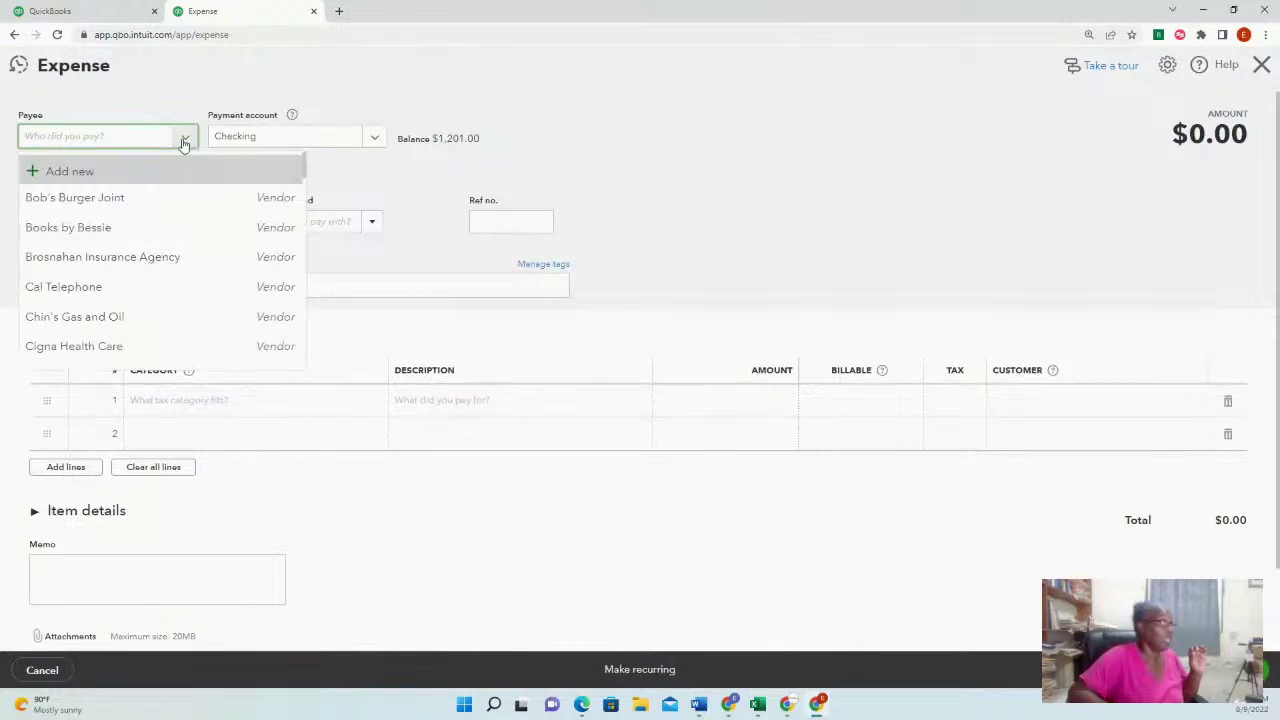
{"action": "left_click", "coordinate": [140, 316]}
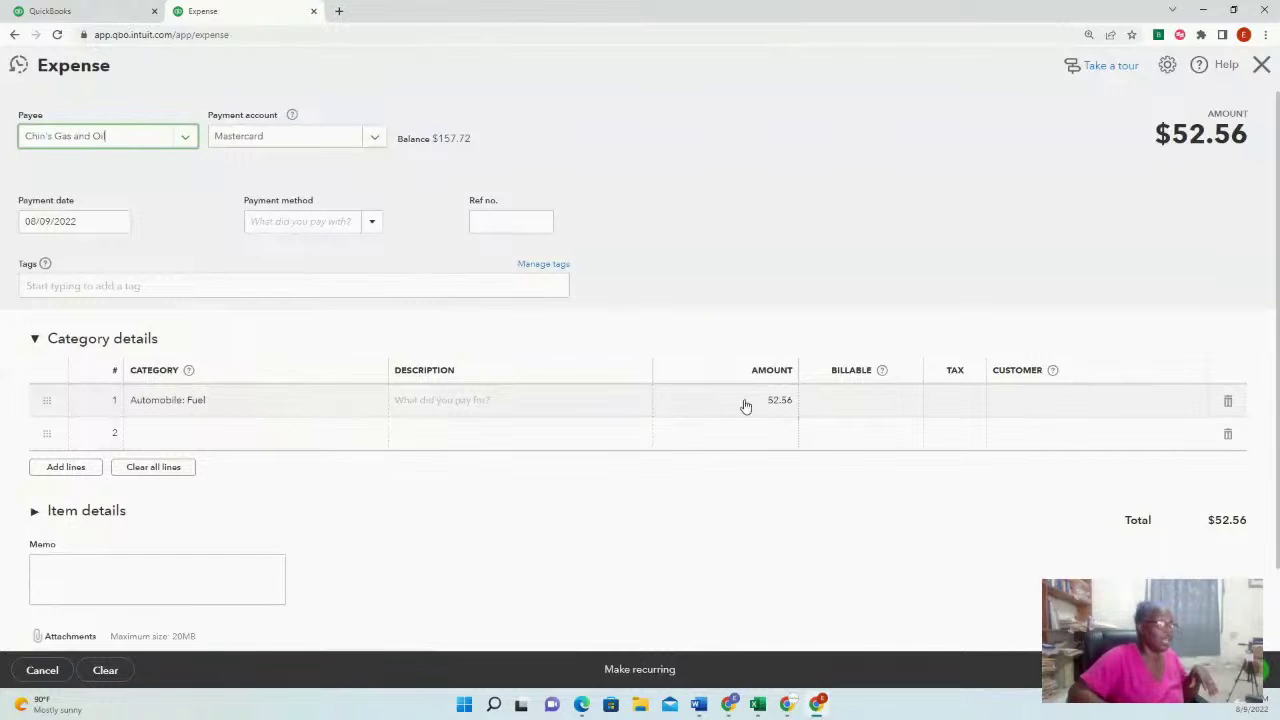
Step: Set the expense's payment account to Checking and save the expense
{"action": "left_click", "coordinate": [375, 140]}
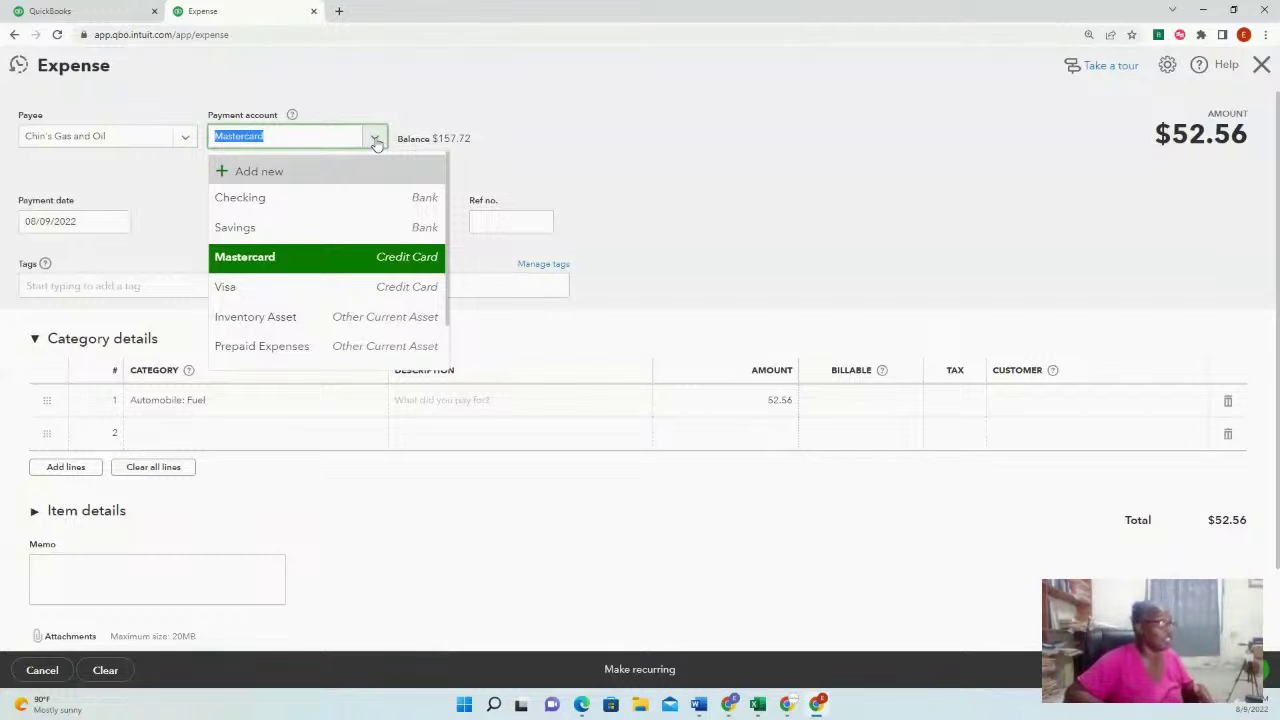
{"action": "left_click", "coordinate": [260, 287]}
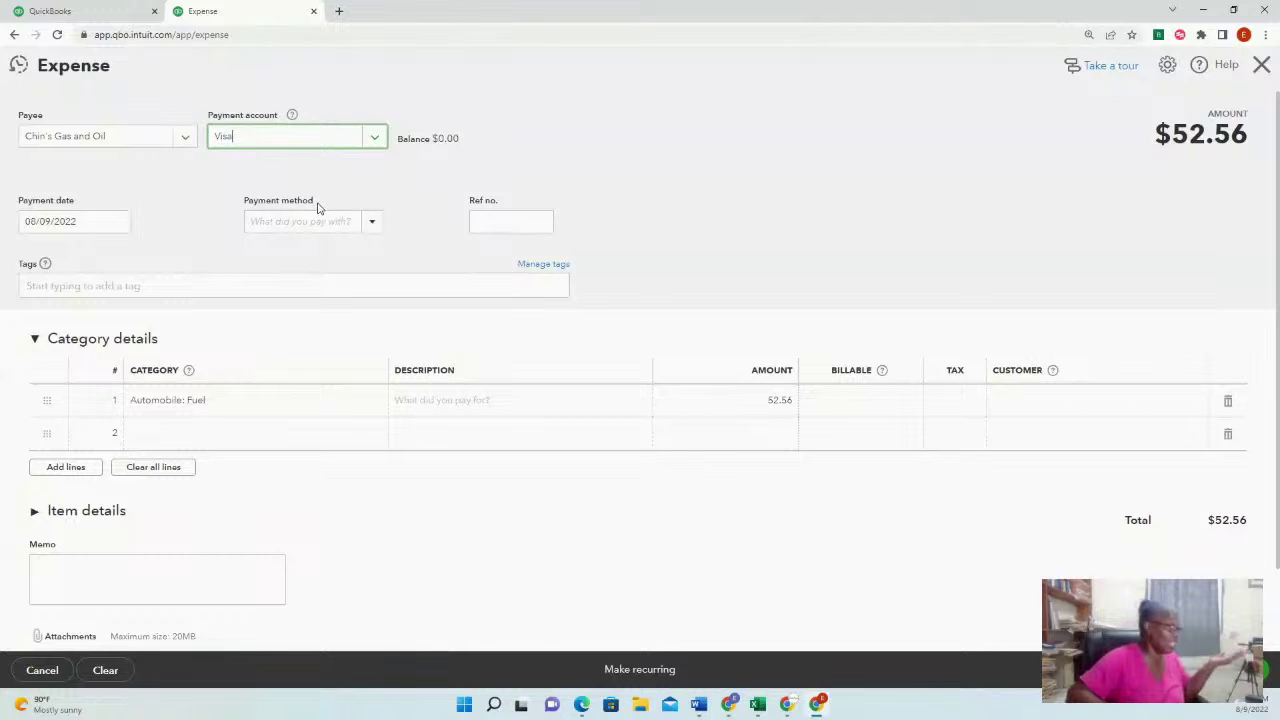
{"action": "left_click", "coordinate": [372, 138]}
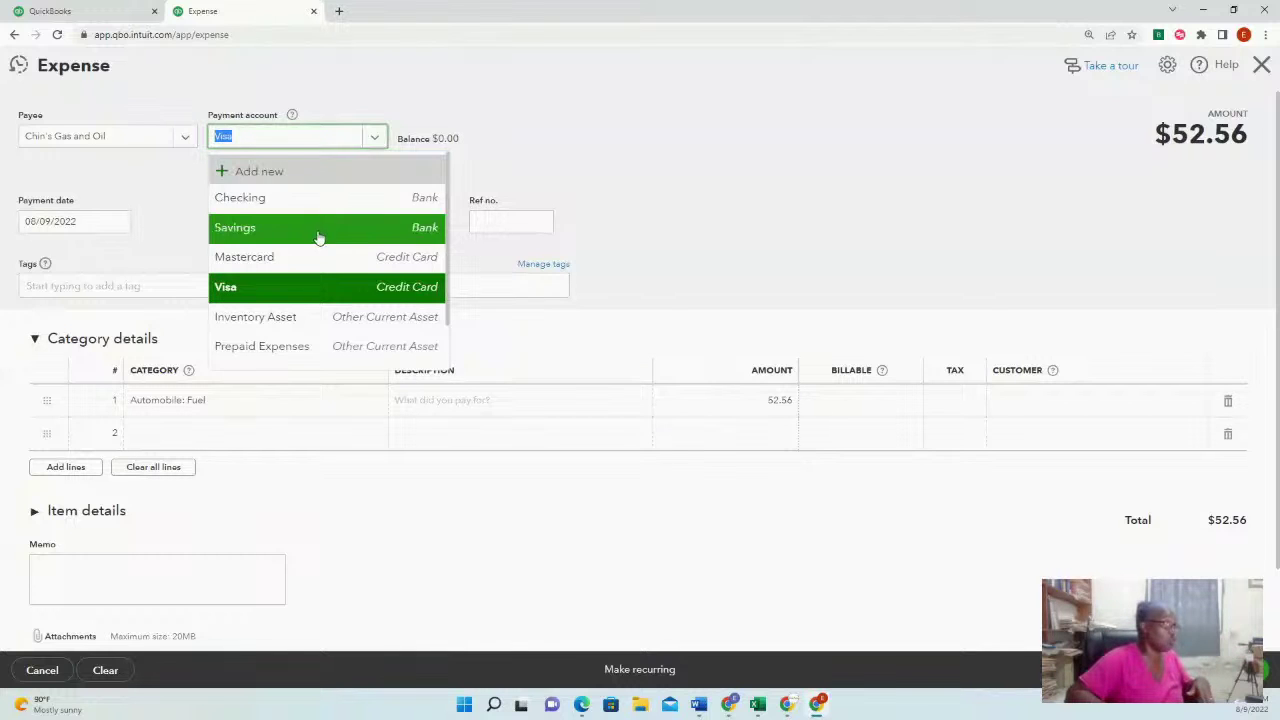
{"action": "left_click", "coordinate": [318, 200]}
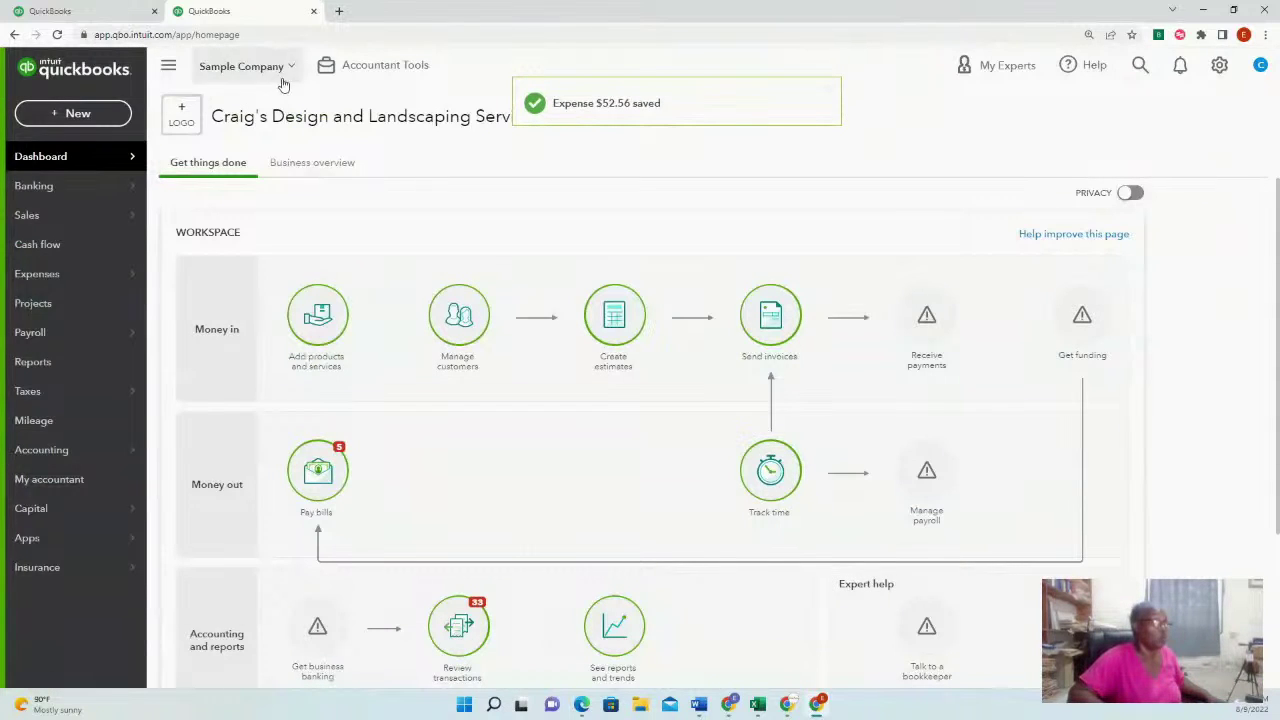
Step: Open the bank transactions and look through the Checking account's entries for review
{"action": "left_click", "coordinate": [44, 190]}
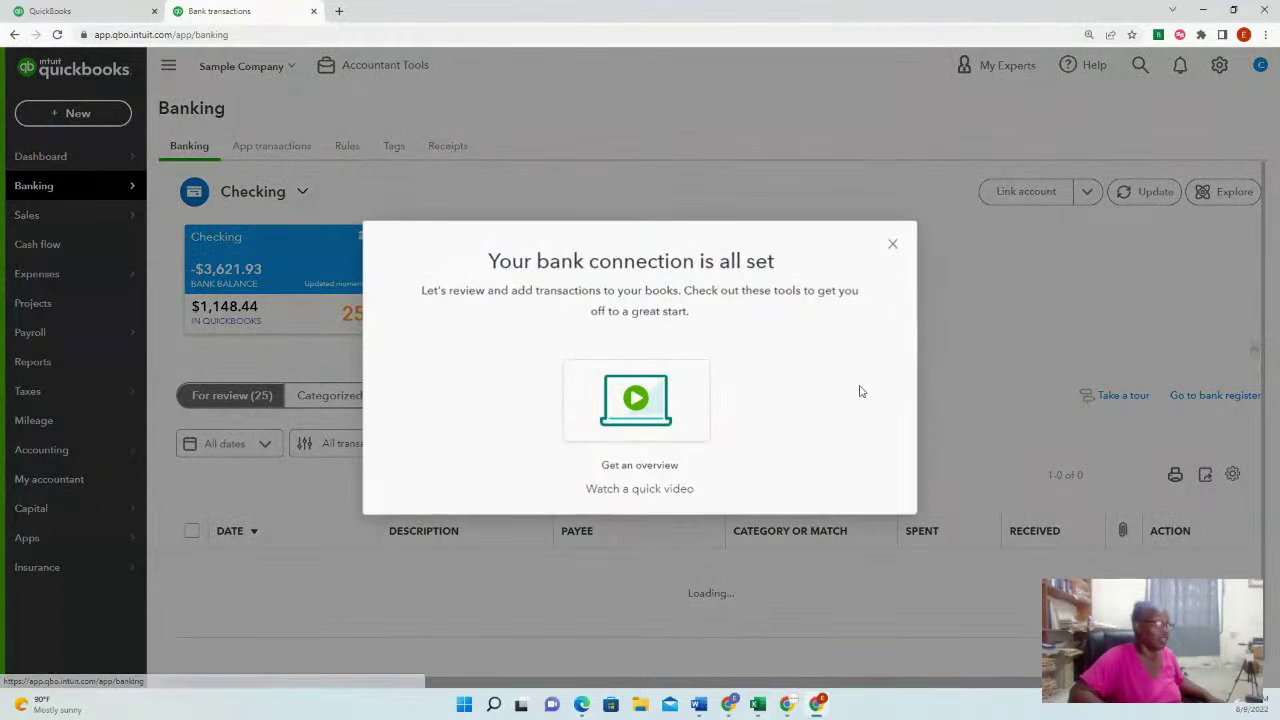
{"action": "left_click", "coordinate": [891, 244]}
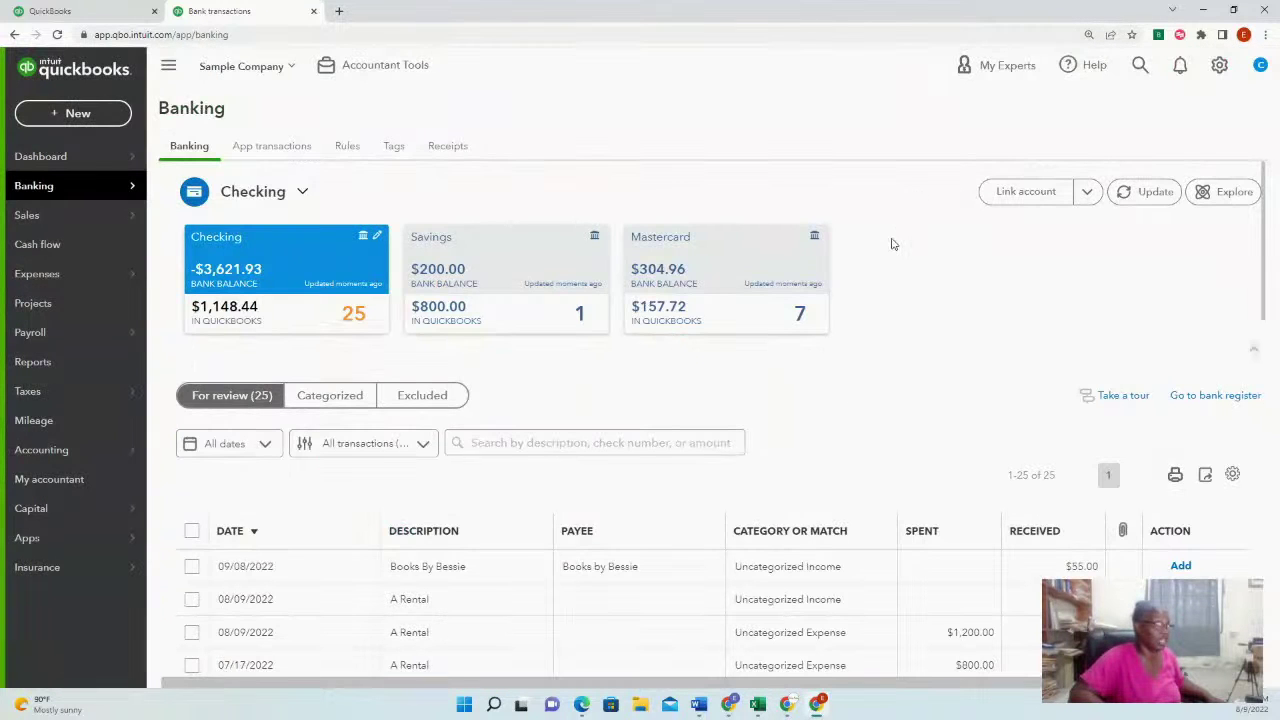
{"action": "scroll", "coordinate": [1043, 550], "scroll_direction": "down", "scroll_amount": 3}
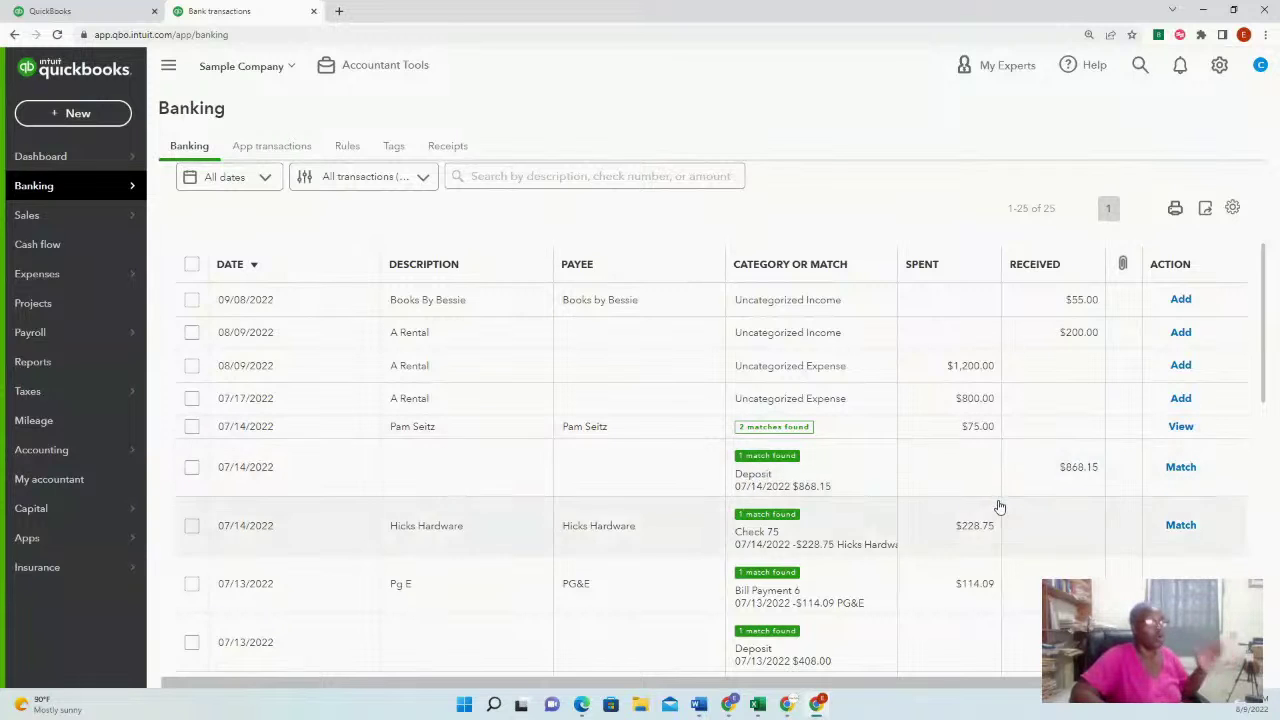
{"action": "scroll", "coordinate": [997, 509], "scroll_direction": "up", "scroll_amount": 3}
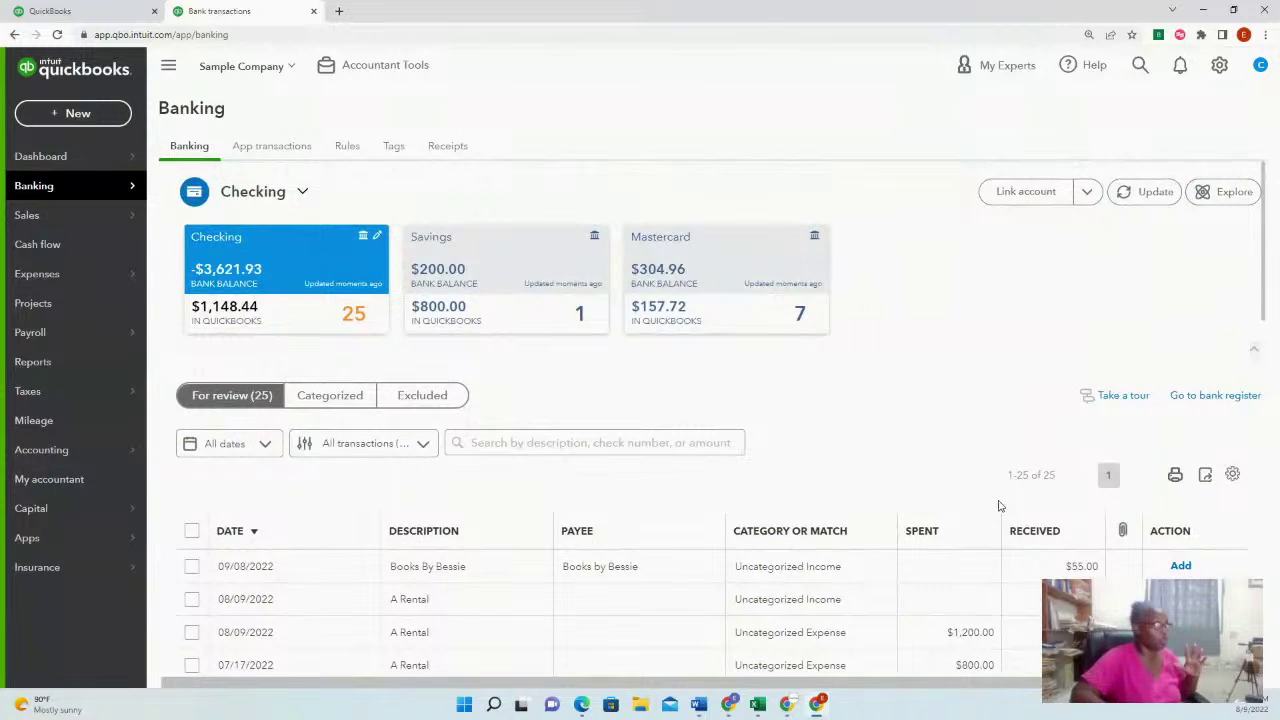
{"action": "scroll", "coordinate": [1000, 505], "scroll_direction": "down", "scroll_amount": 1}
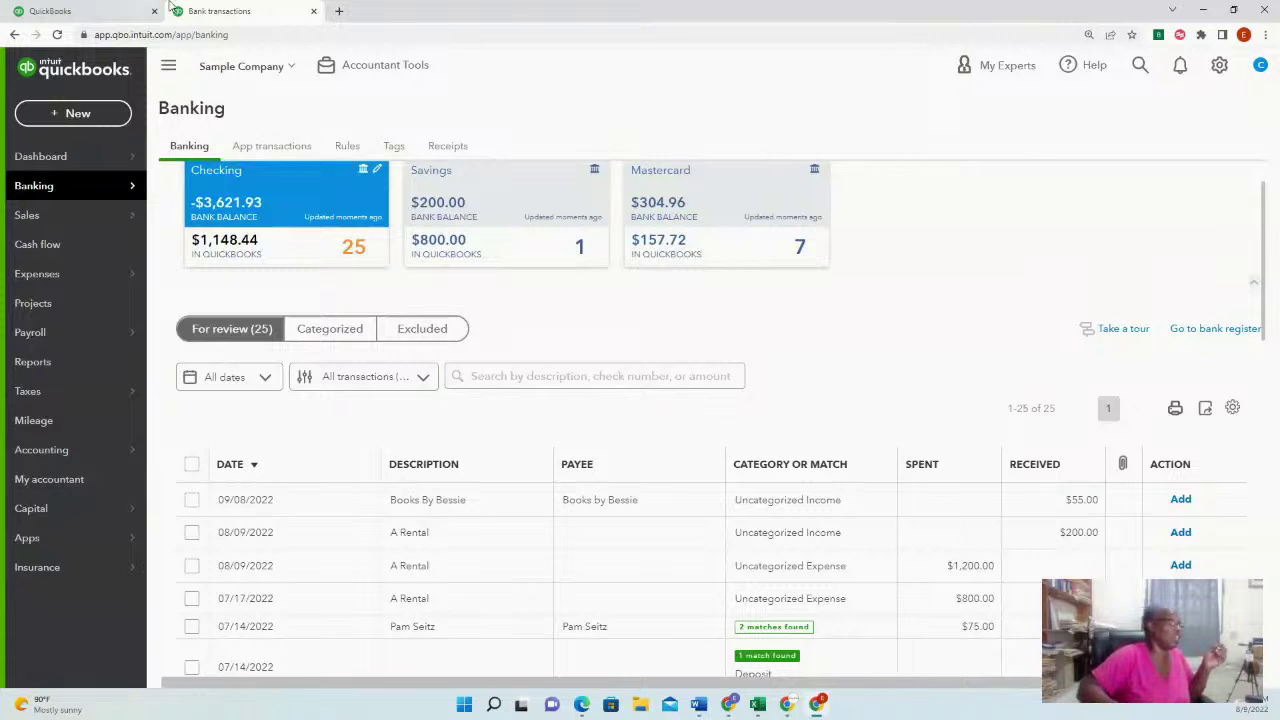
{"action": "left_click", "coordinate": [76, 115]}
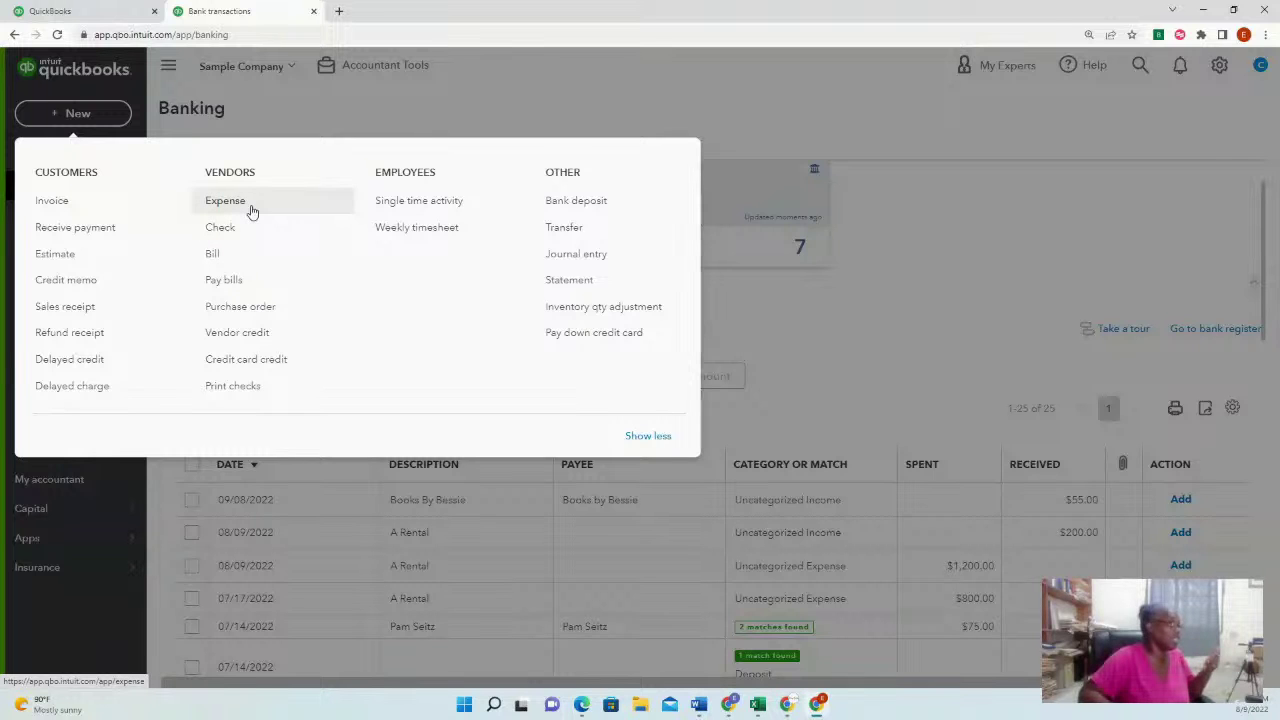
{"action": "left_click", "coordinate": [1005, 209]}
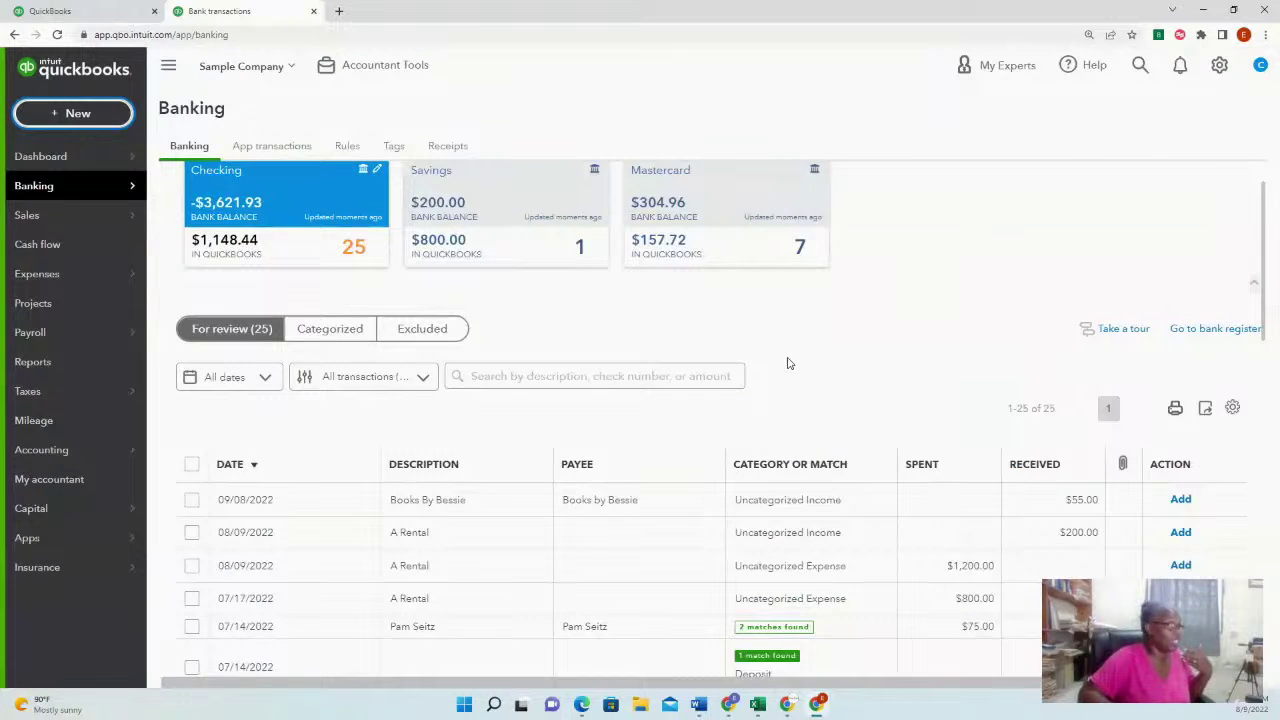
{"action": "scroll", "coordinate": [788, 362], "scroll_direction": "up", "scroll_amount": 1}
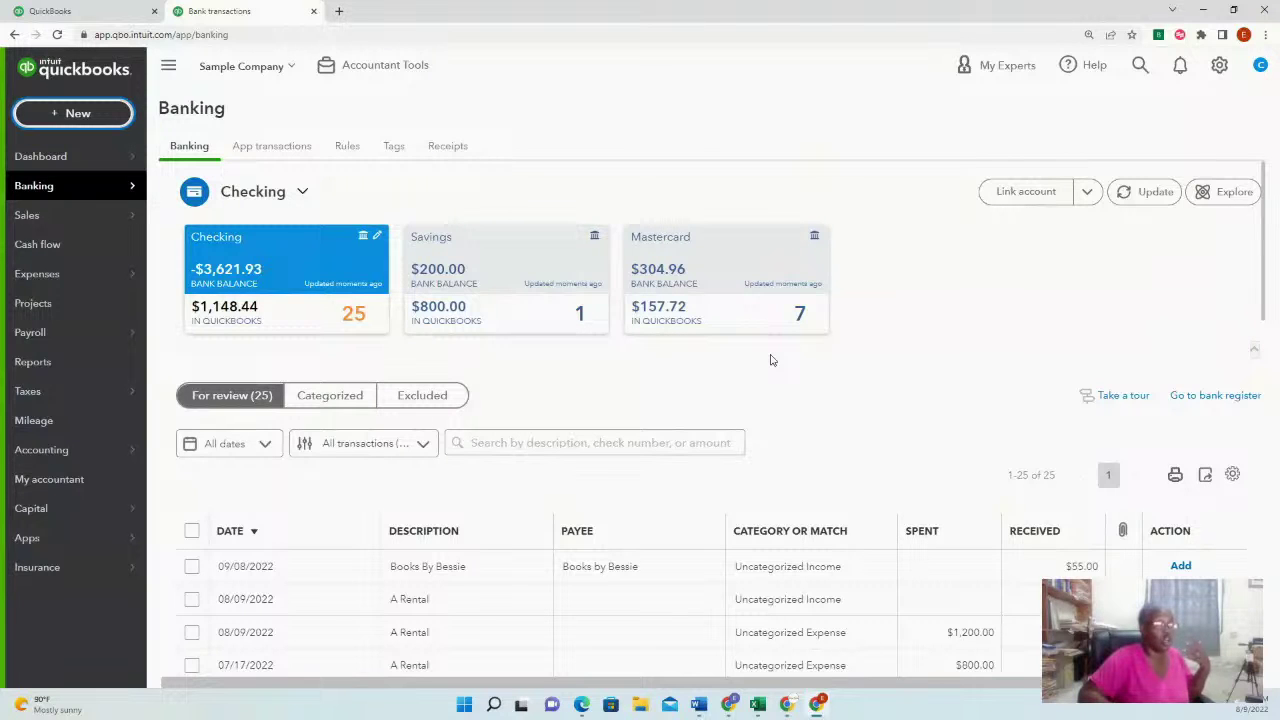
Step: View the list of bank rules and return to the bank transactions
{"action": "left_click", "coordinate": [347, 147]}
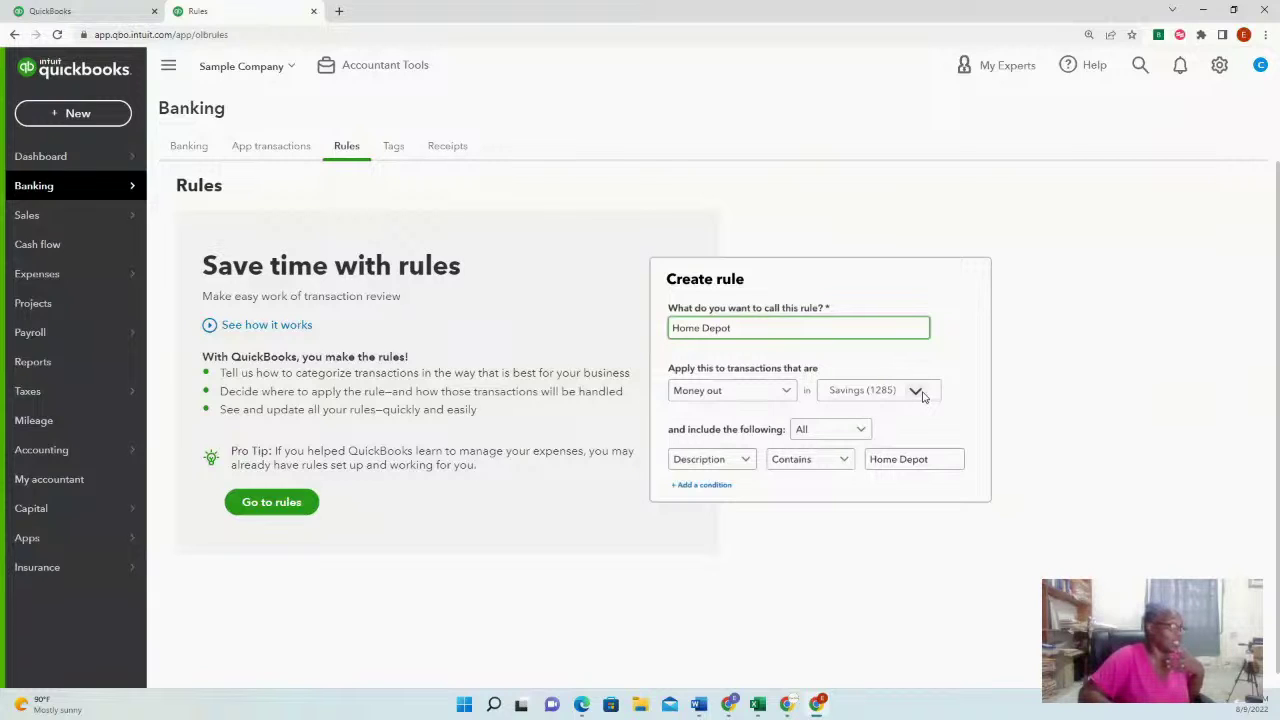
{"action": "left_click", "coordinate": [266, 502]}
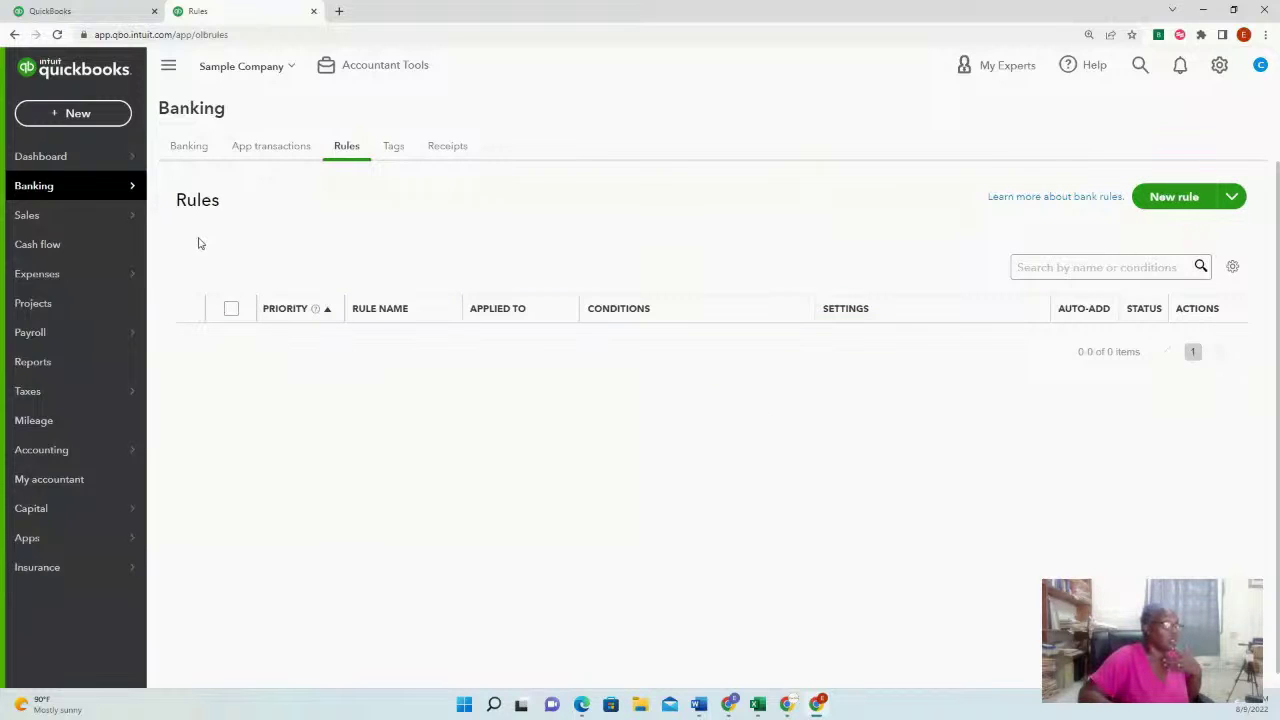
{"action": "left_click", "coordinate": [190, 150]}
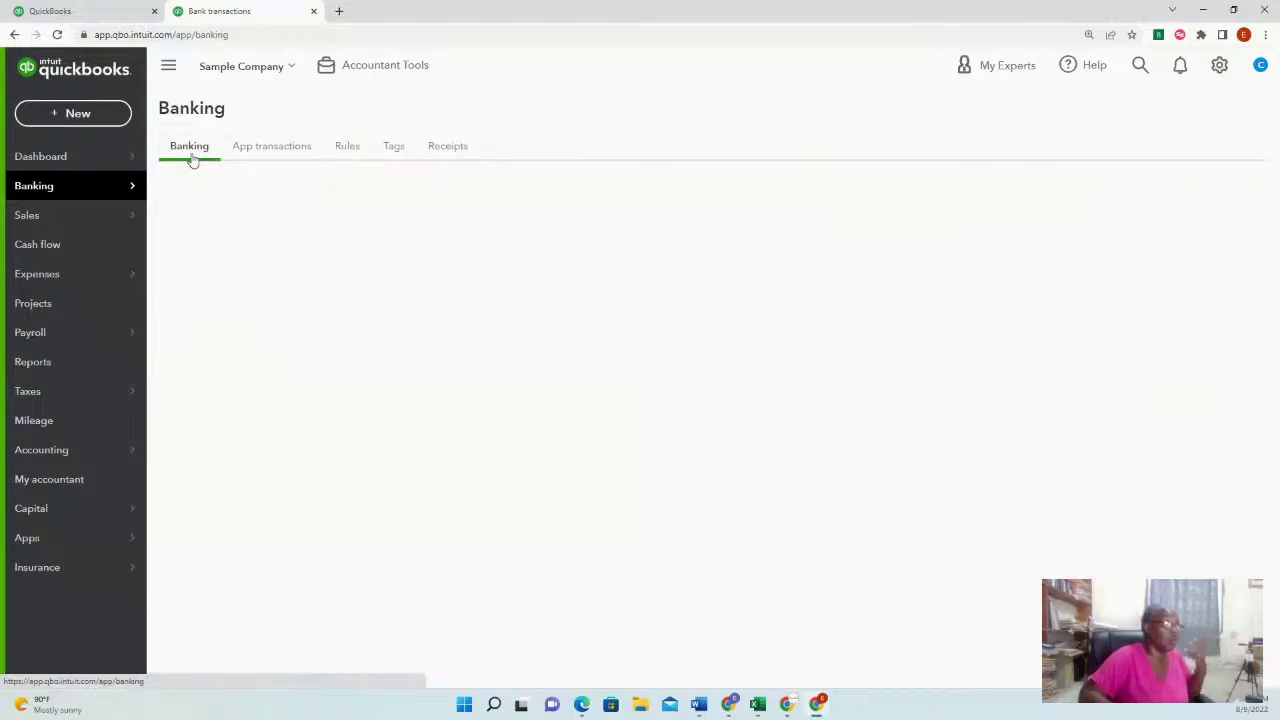
Step: Set the category of the 07/17/2022 A Rental transaction for $800.00 to Automobile
{"action": "scroll", "coordinate": [823, 366], "scroll_direction": "down", "scroll_amount": 15}
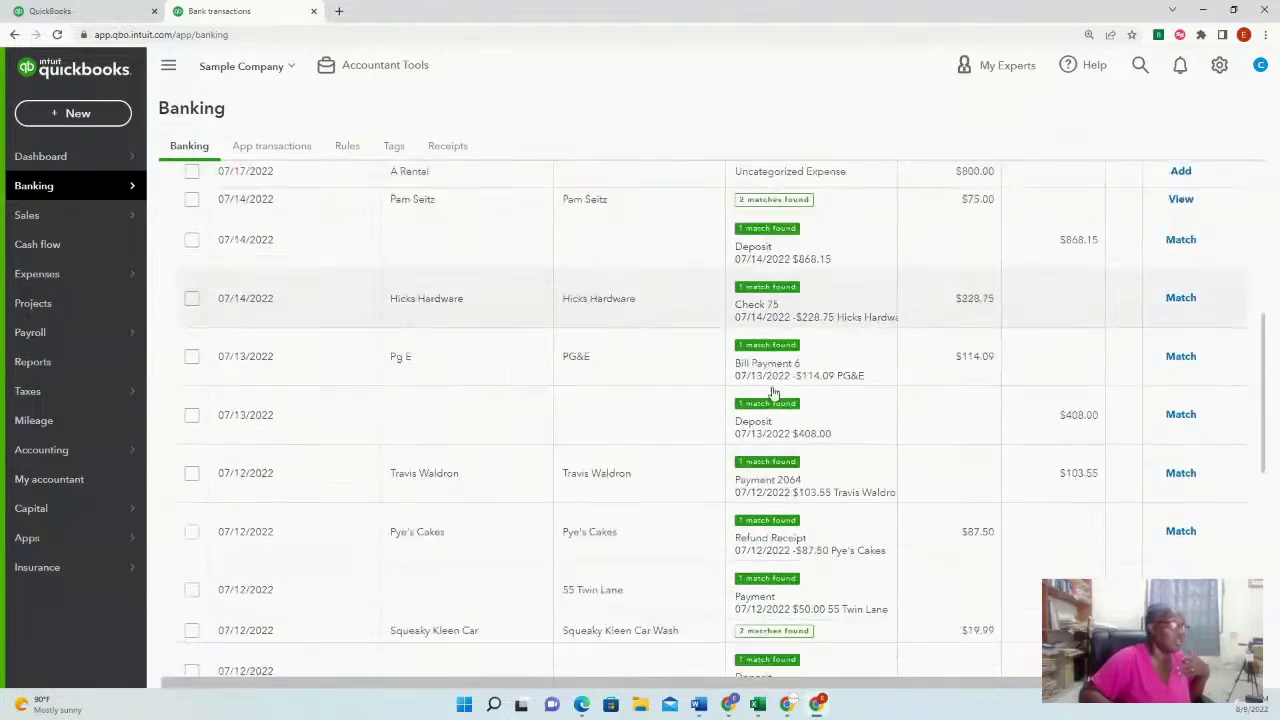
{"action": "scroll", "coordinate": [826, 363], "scroll_direction": "up", "scroll_amount": 10}
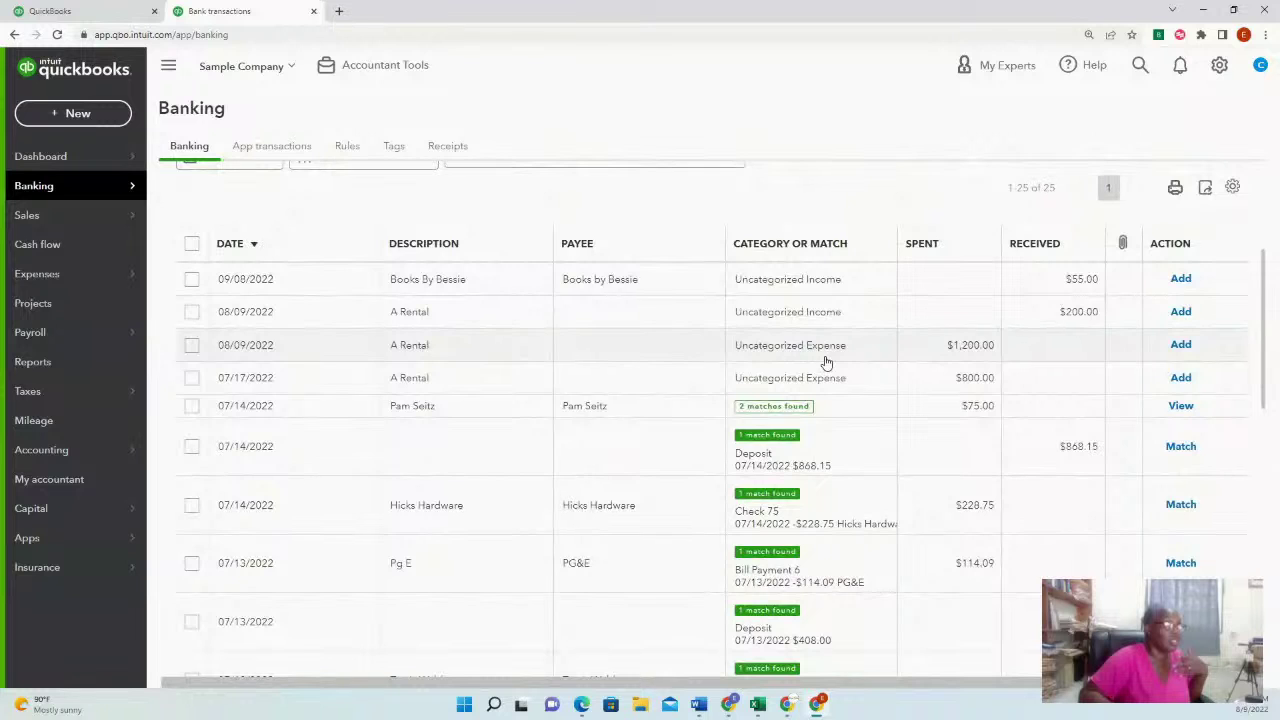
{"action": "left_click", "coordinate": [492, 378]}
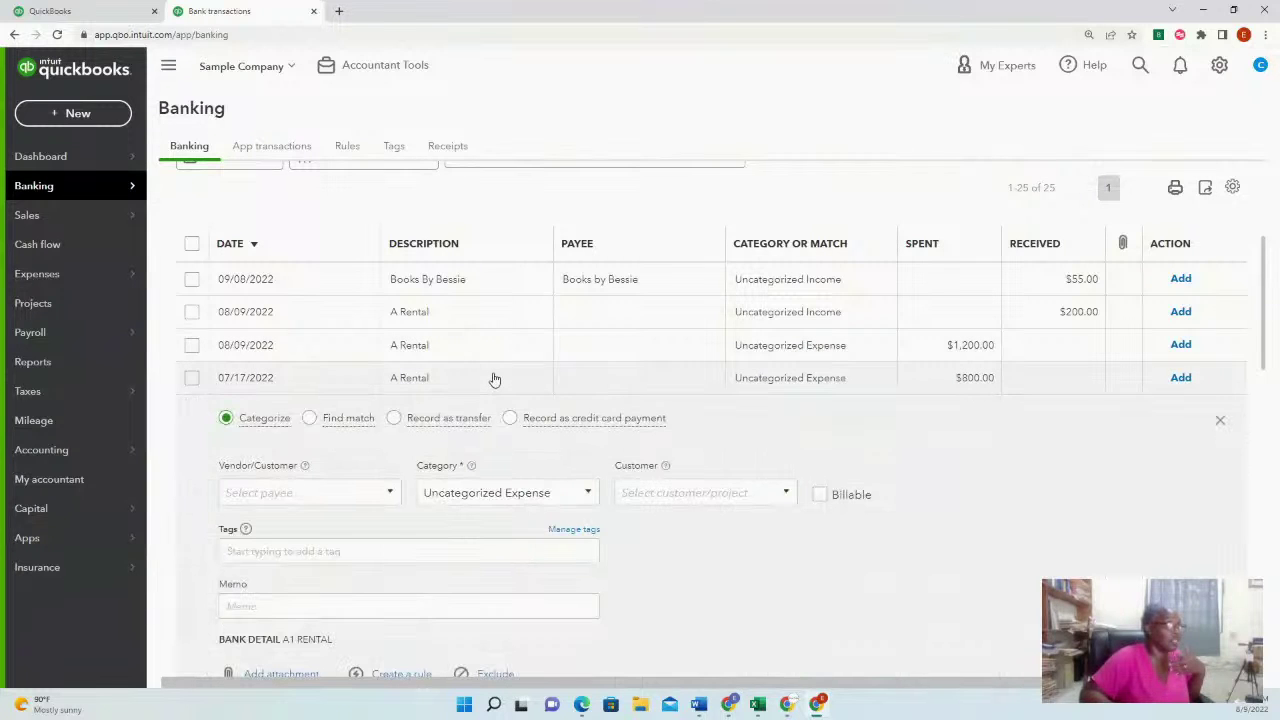
{"action": "scroll", "coordinate": [899, 508], "scroll_direction": "down", "scroll_amount": 2}
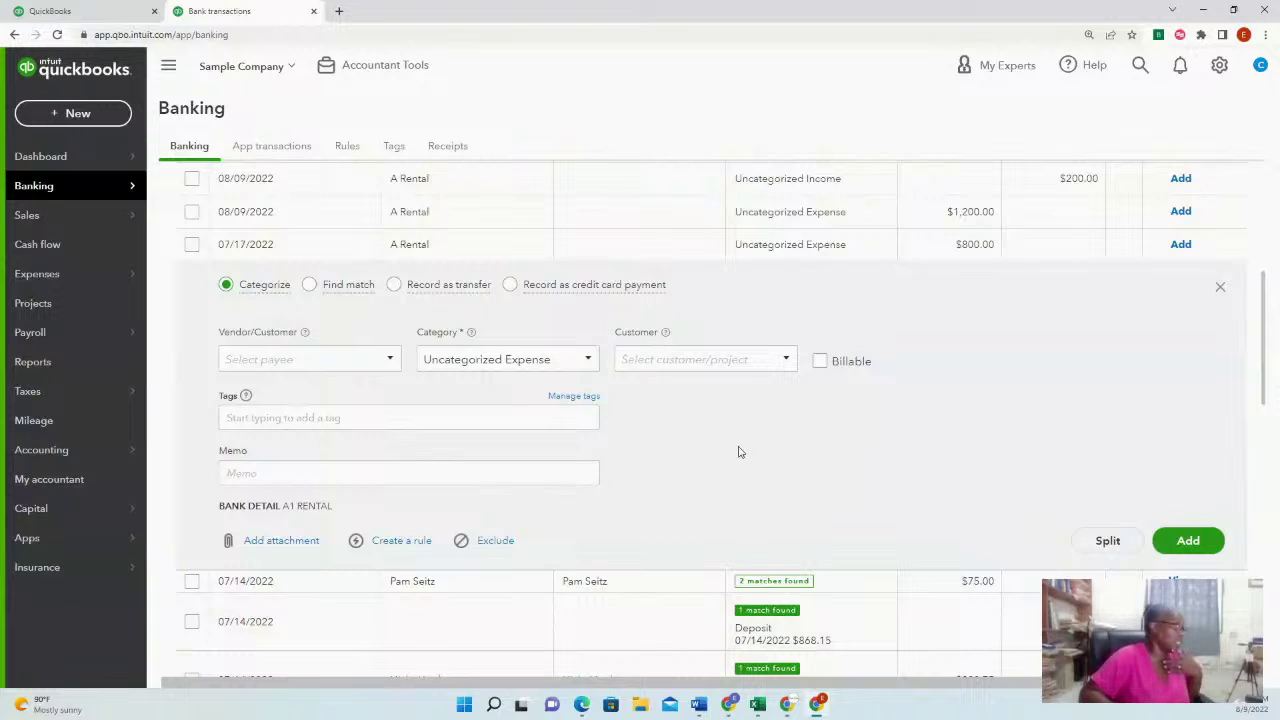
{"action": "left_click", "coordinate": [586, 364]}
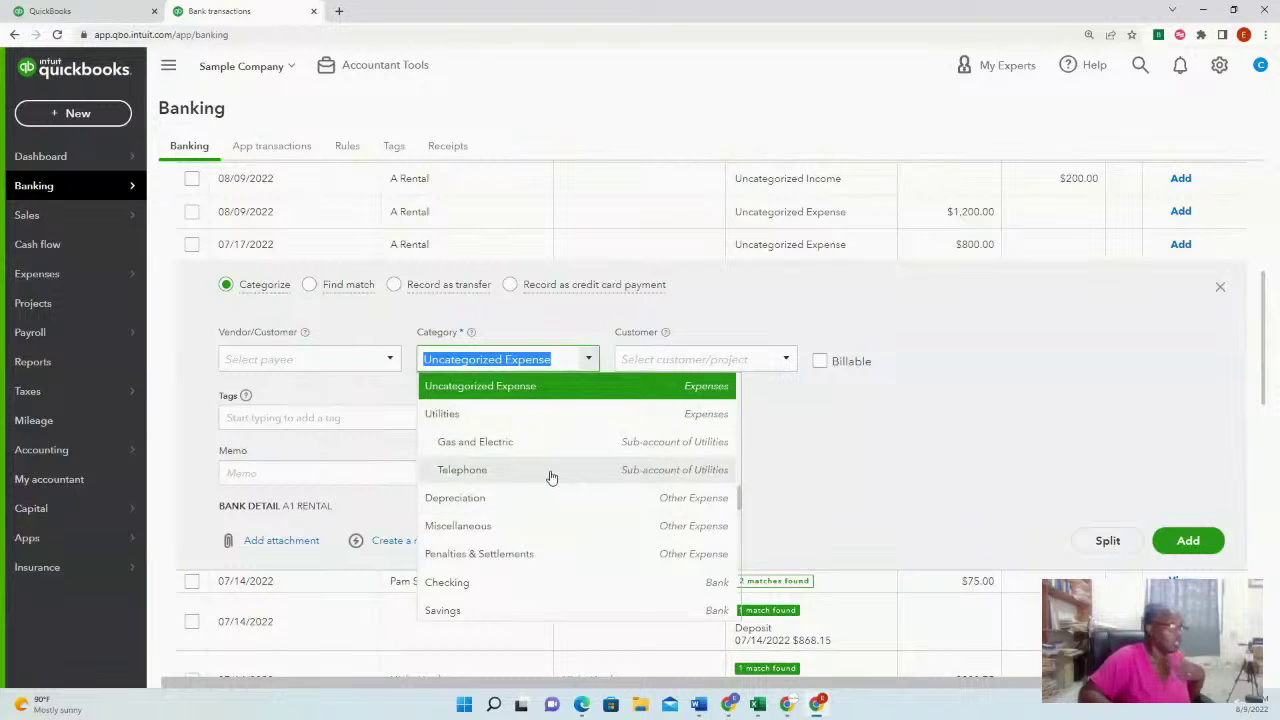
{"action": "type", "text": "Automobile"}
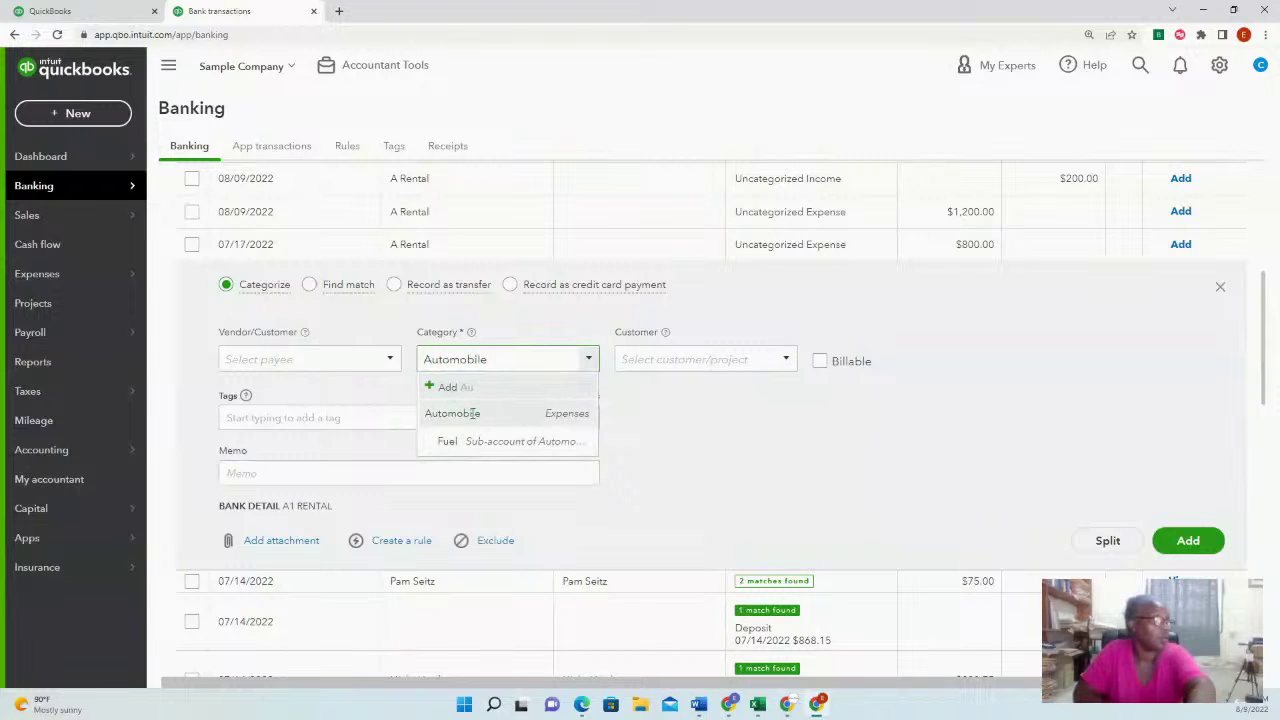
{"action": "left_click", "coordinate": [480, 416]}
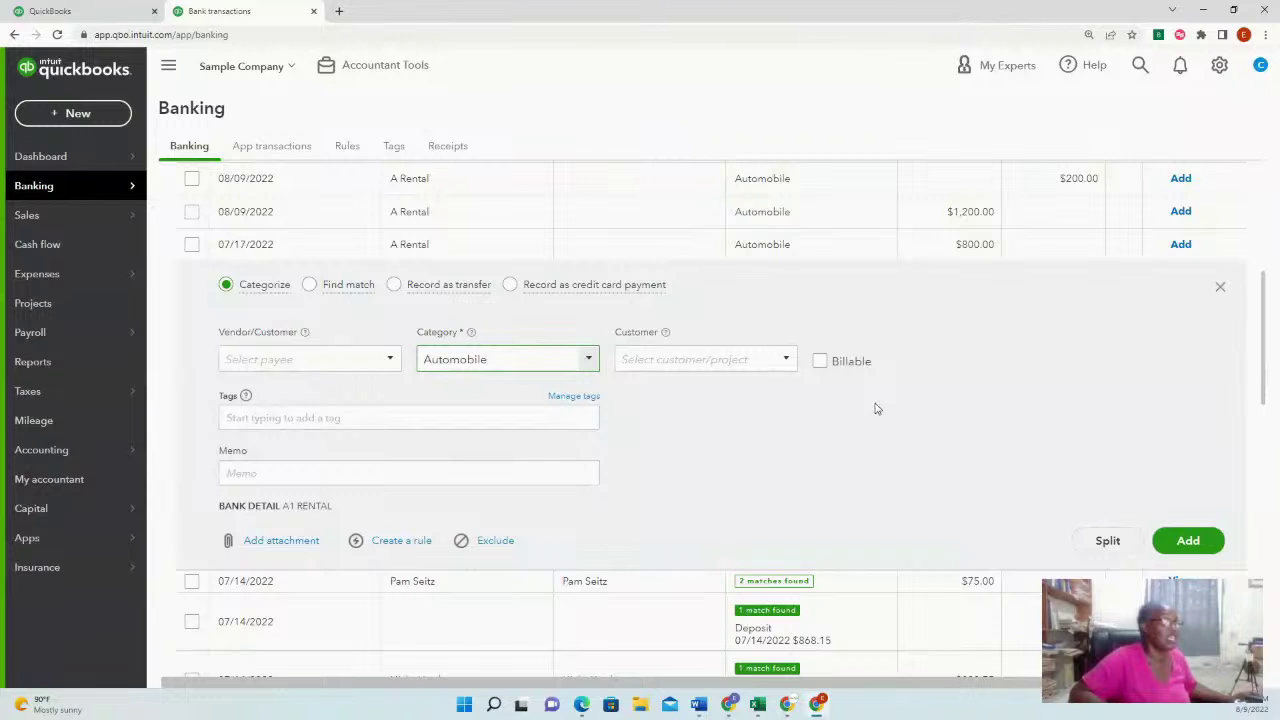
Step: Start a bank rule from the 07/17/2022 A Rental transaction and name it Rental
{"action": "scroll", "coordinate": [873, 402], "scroll_direction": "up", "scroll_amount": 2}
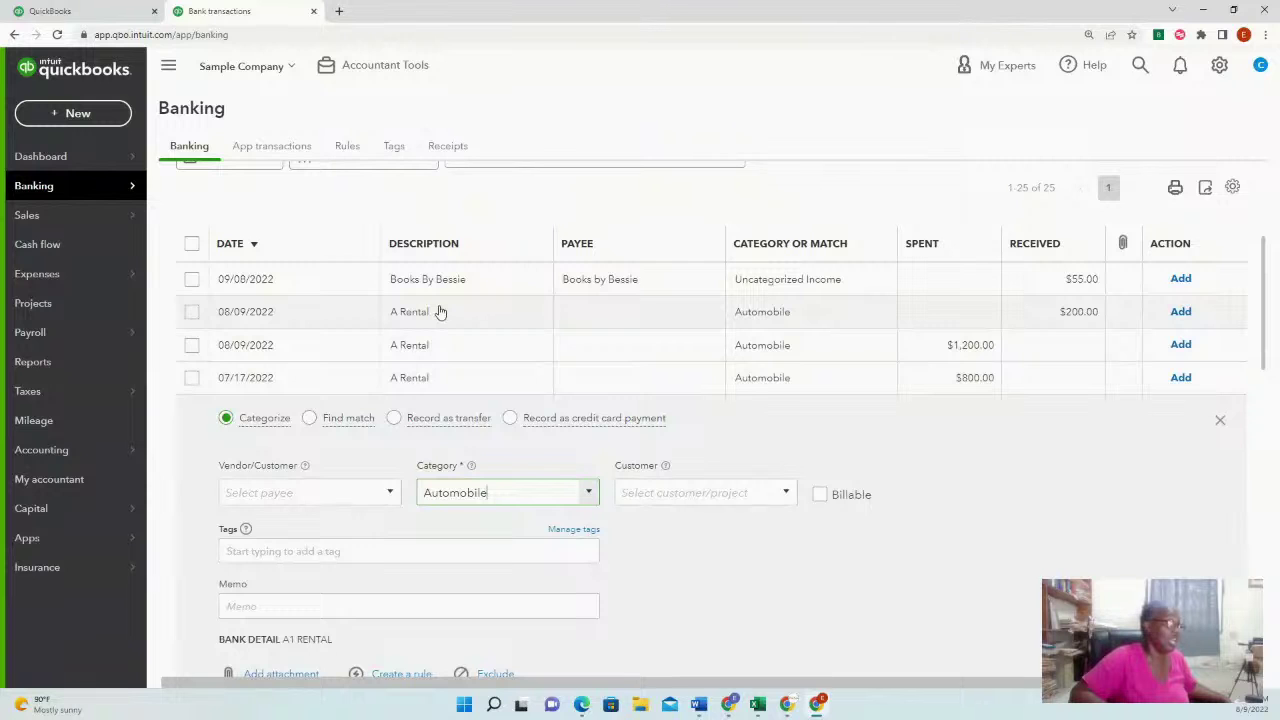
{"action": "scroll", "coordinate": [934, 377], "scroll_direction": "down", "scroll_amount": 3}
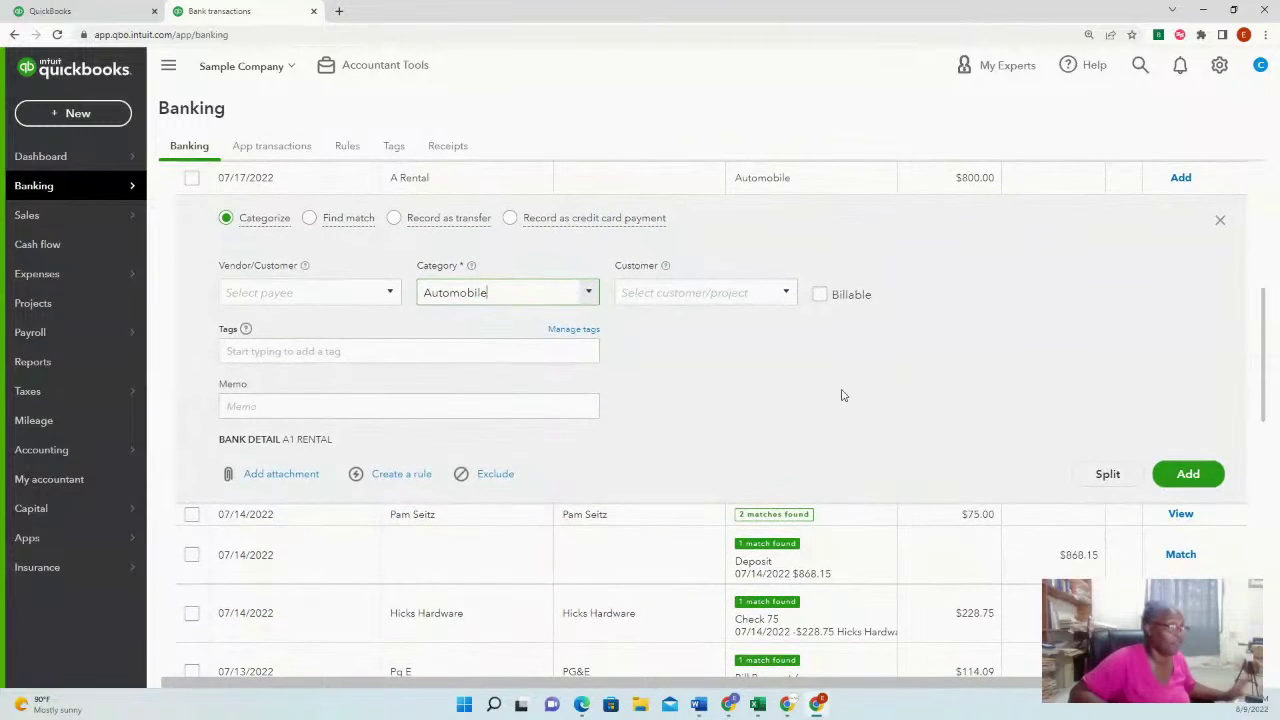
{"action": "left_click", "coordinate": [395, 475]}
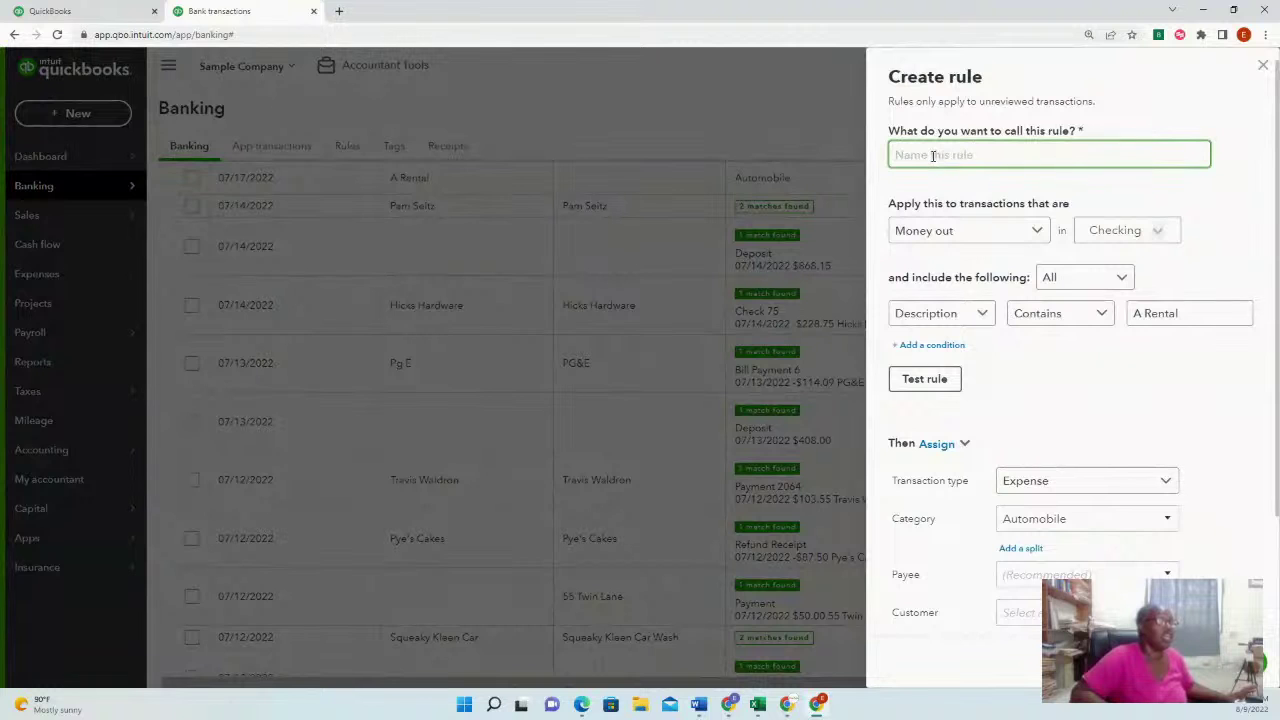
{"action": "left_click", "coordinate": [932, 156]}
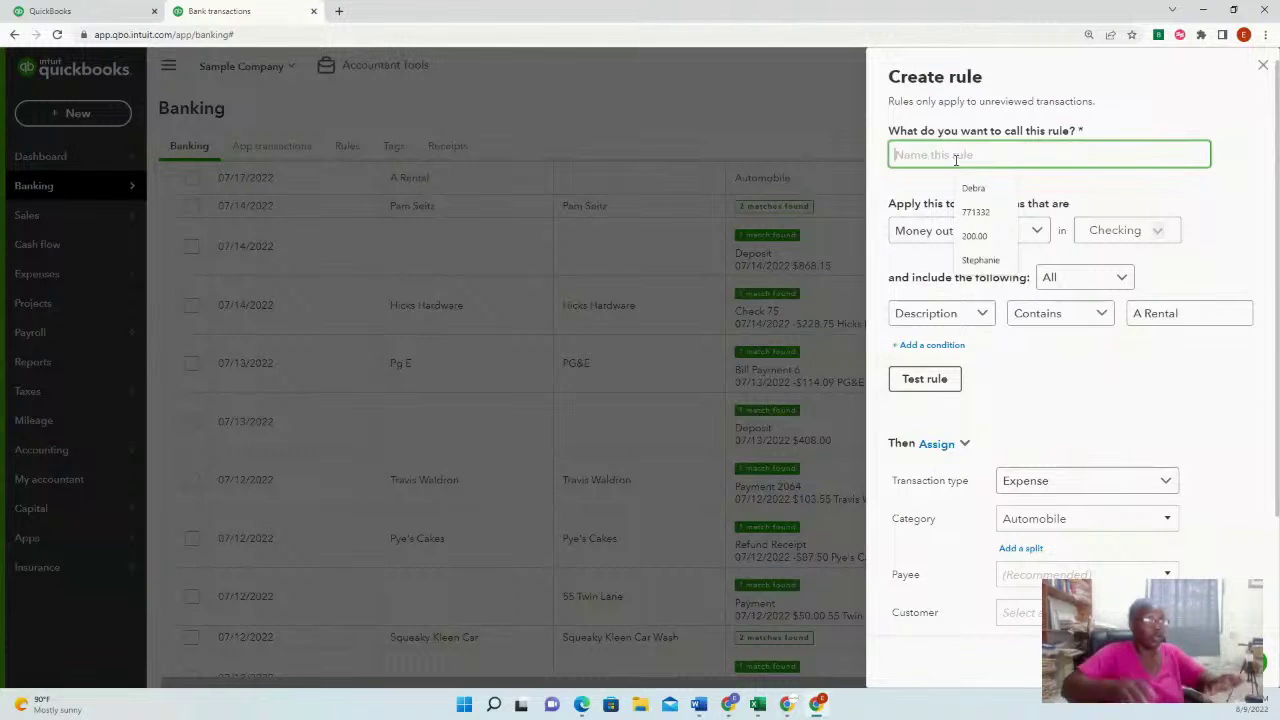
{"action": "type", "text": "Rental"}
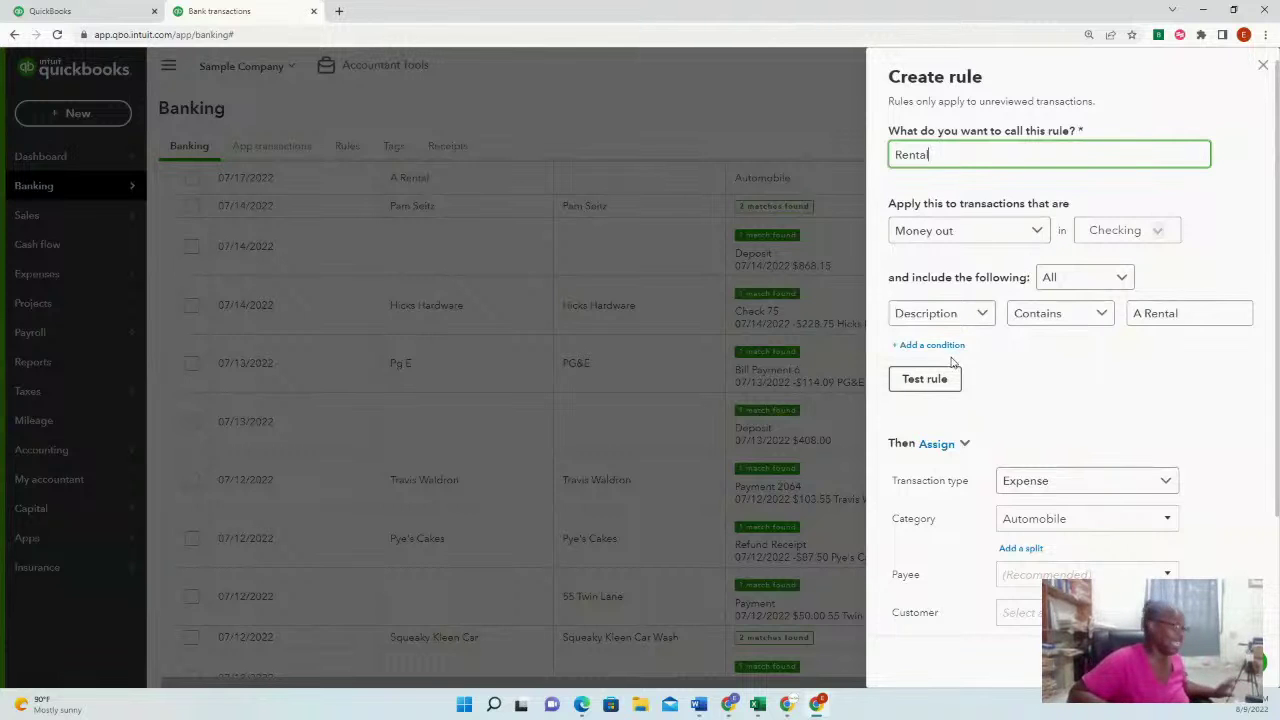
Step: Check the field and comparison options available for the rule's A Rental description condition
{"action": "left_click", "coordinate": [982, 318]}
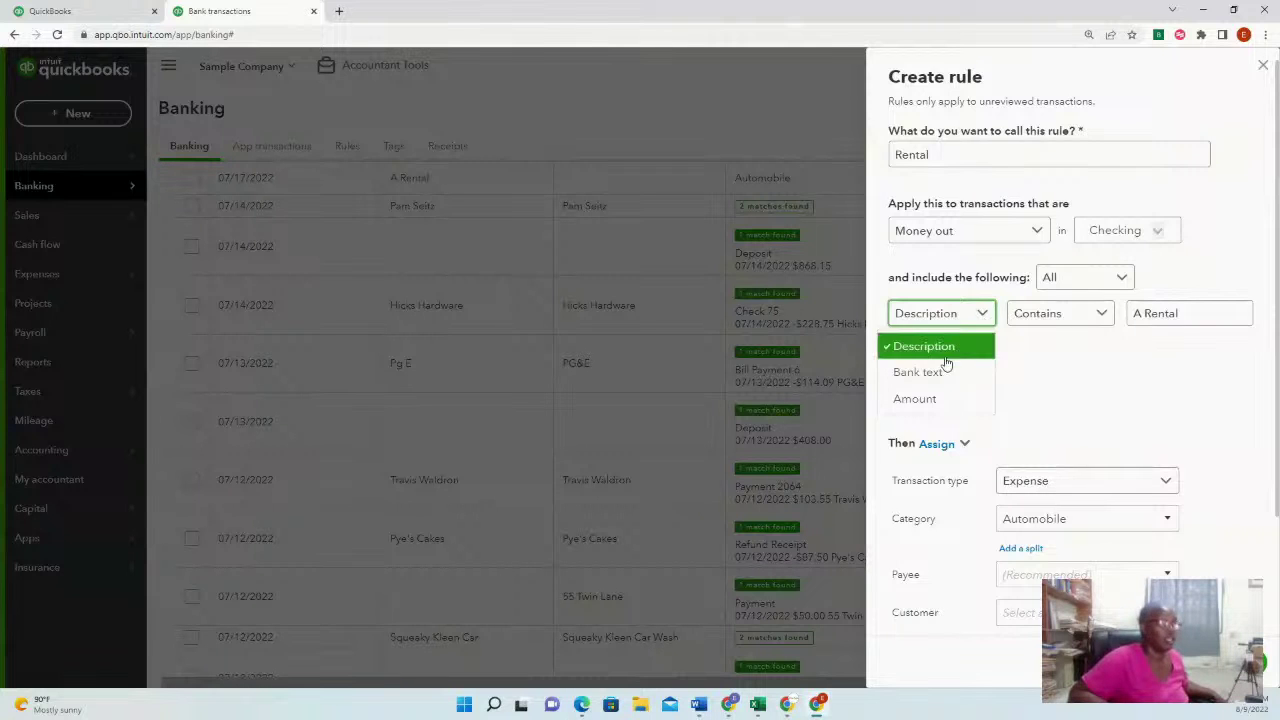
{"action": "left_click", "coordinate": [1108, 317]}
{"action": "left_click", "coordinate": [1108, 317]}
{"action": "left_click", "coordinate": [1202, 312]}
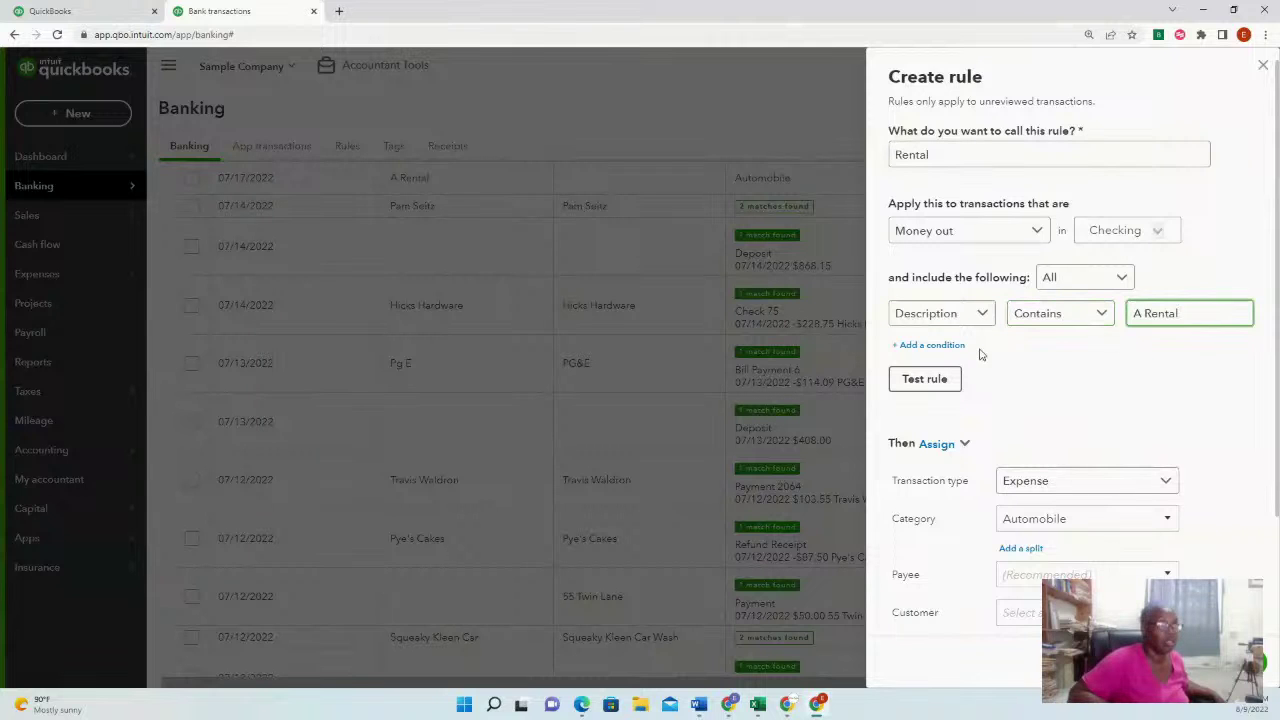
Step: Add a second condition to the rule requiring the Amount to equal 800
{"action": "left_click", "coordinate": [930, 346]}
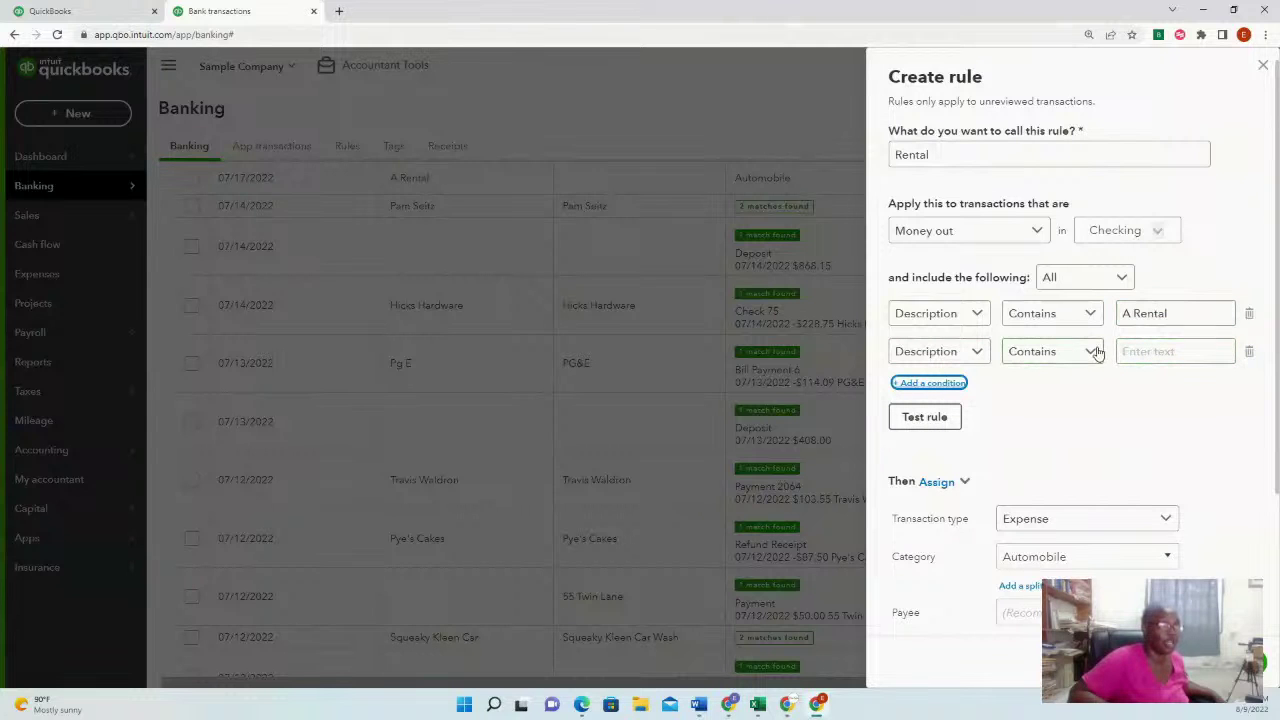
{"action": "left_click", "coordinate": [977, 351]}
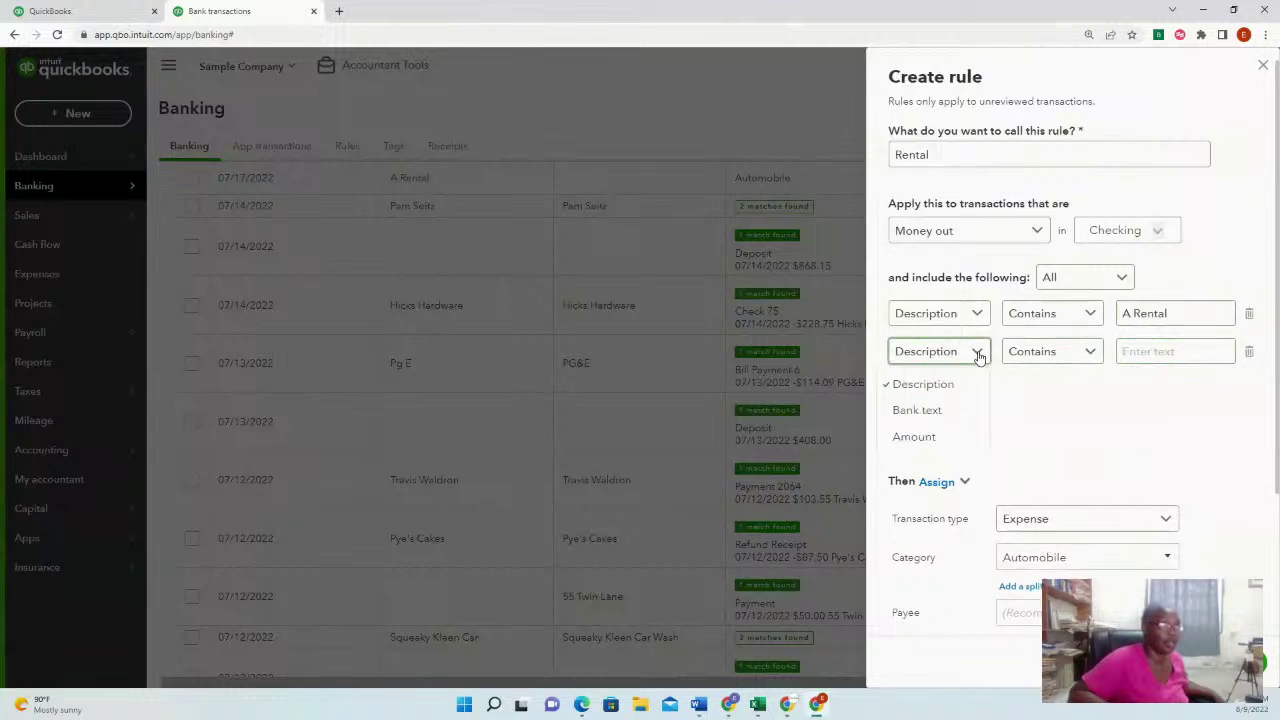
{"action": "left_click", "coordinate": [950, 437]}
{"action": "left_click", "coordinate": [1160, 351]}
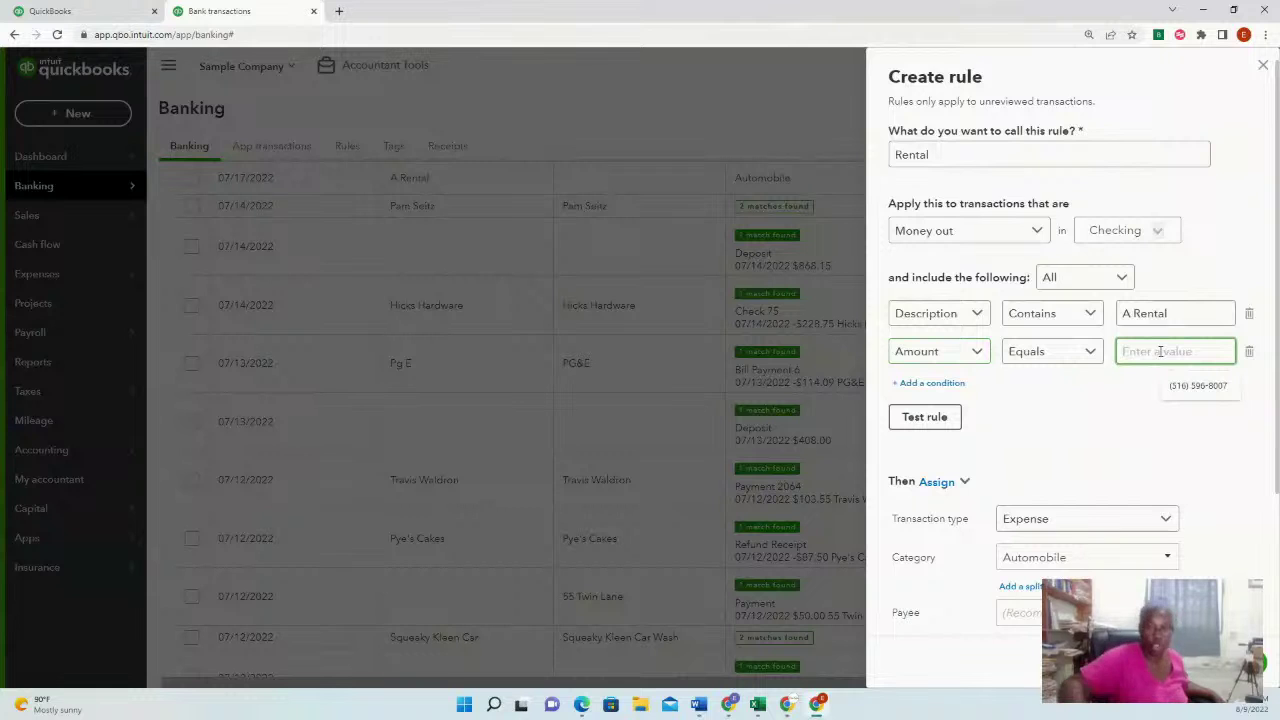
{"action": "type", "text": "800"}
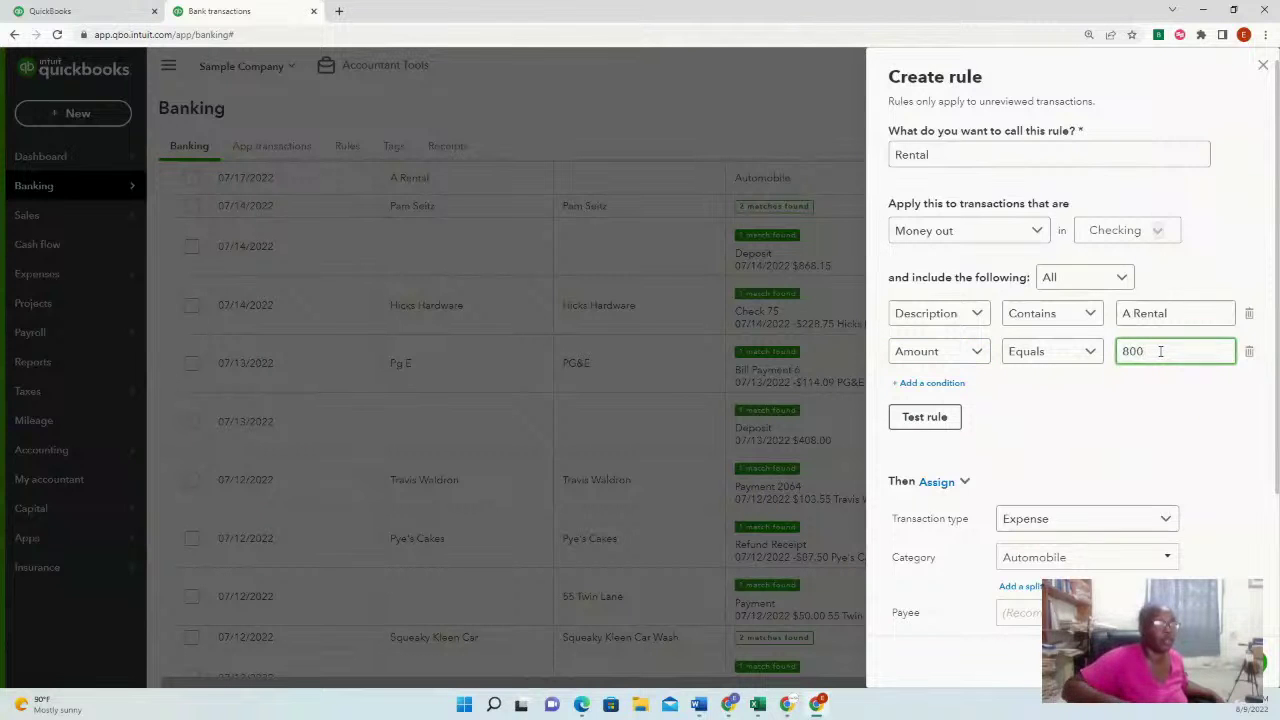
{"action": "left_click", "coordinate": [1066, 403]}
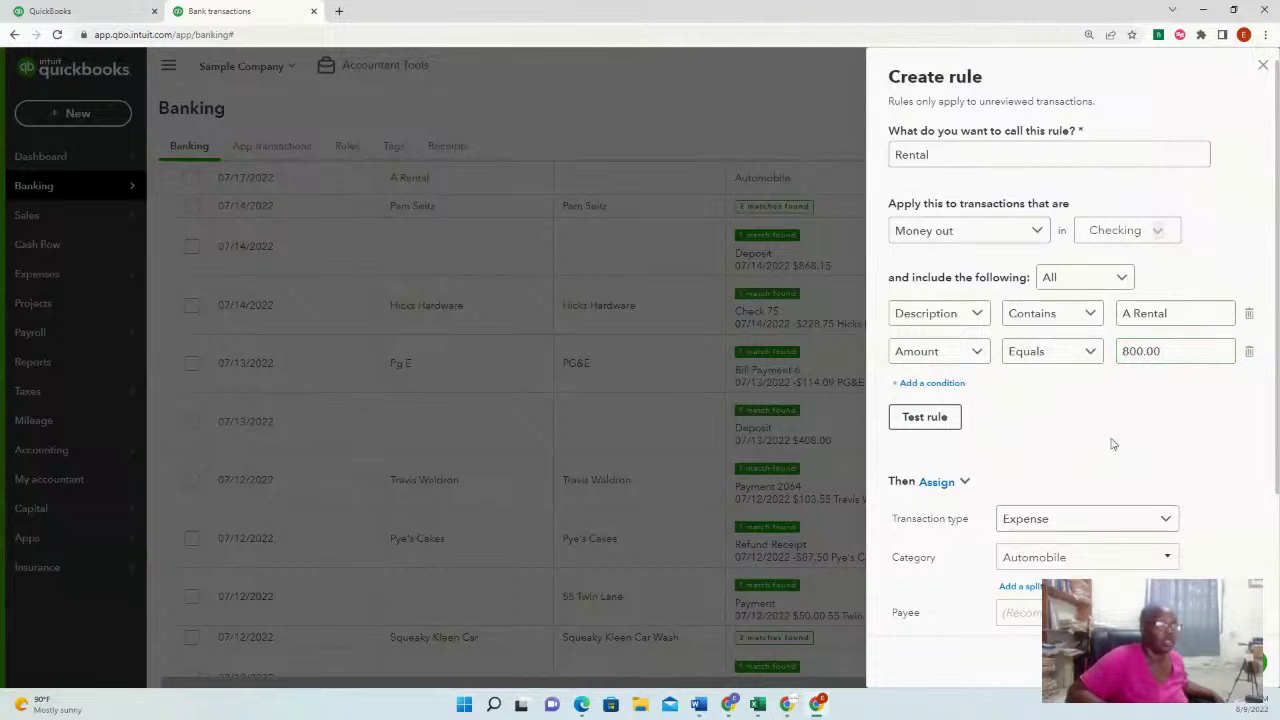
Step: Search the rule's payee list for entries matching "a" and leave the list without choosing one
{"action": "scroll", "coordinate": [1160, 480], "scroll_direction": "down", "scroll_amount": 2}
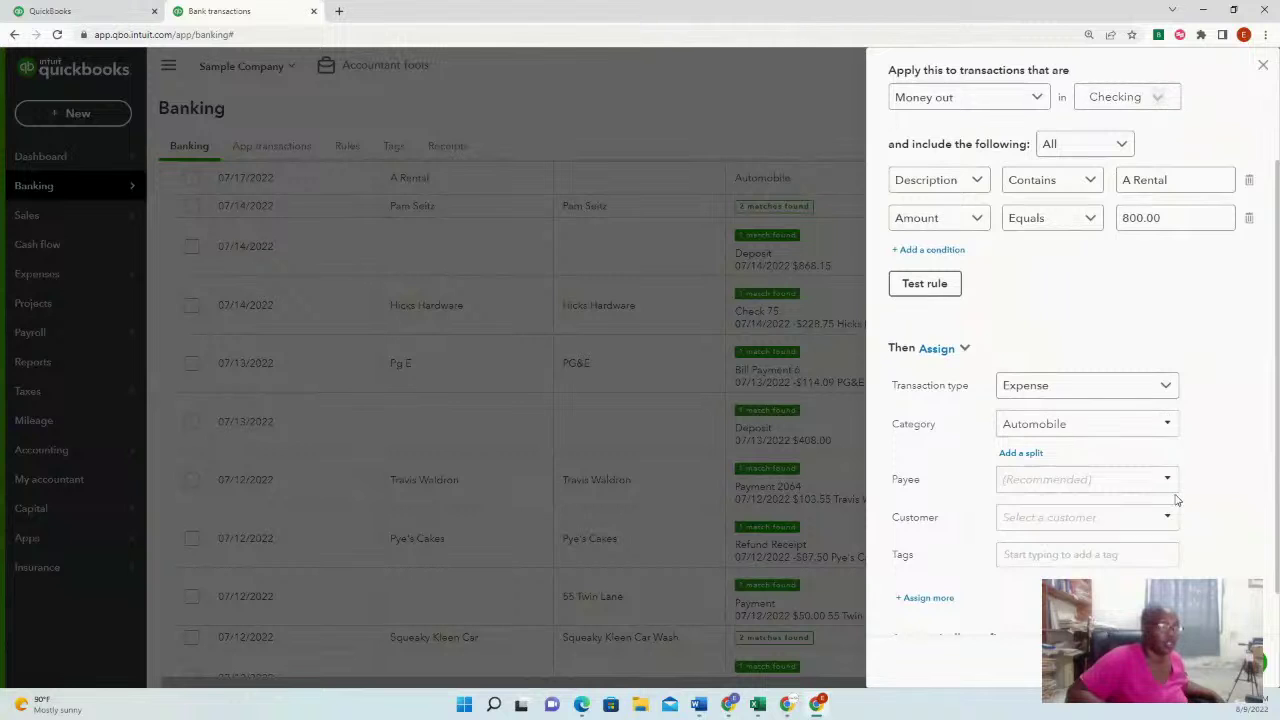
{"action": "scroll", "coordinate": [1176, 506], "scroll_direction": "down", "scroll_amount": 1}
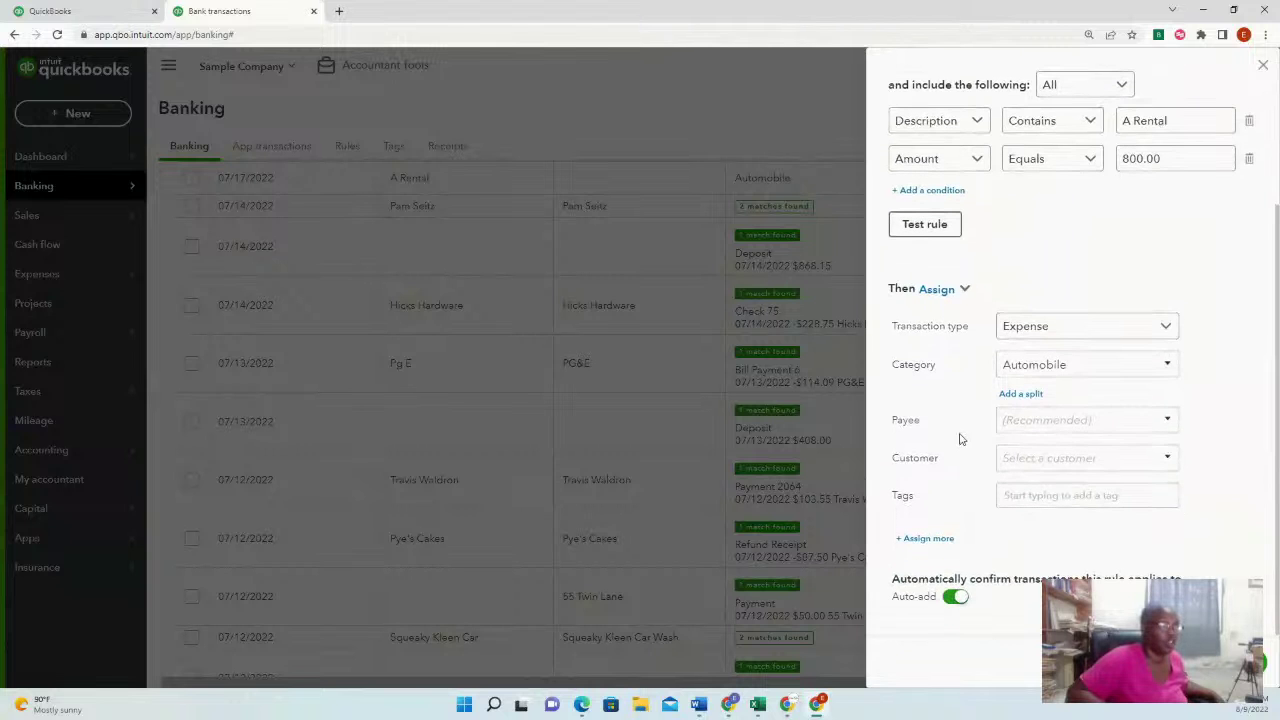
{"action": "left_click", "coordinate": [1062, 420]}
{"action": "type", "text": "a"}
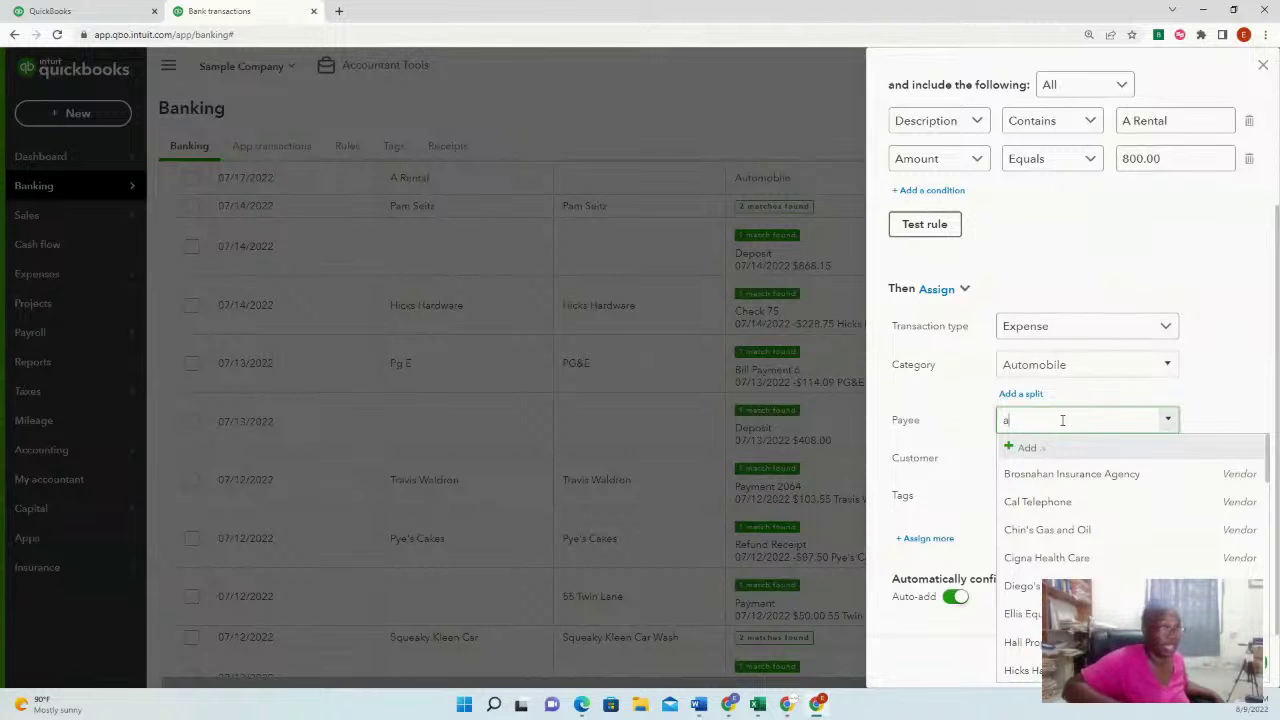
{"action": "scroll", "coordinate": [1205, 515], "scroll_direction": "down", "scroll_amount": 3}
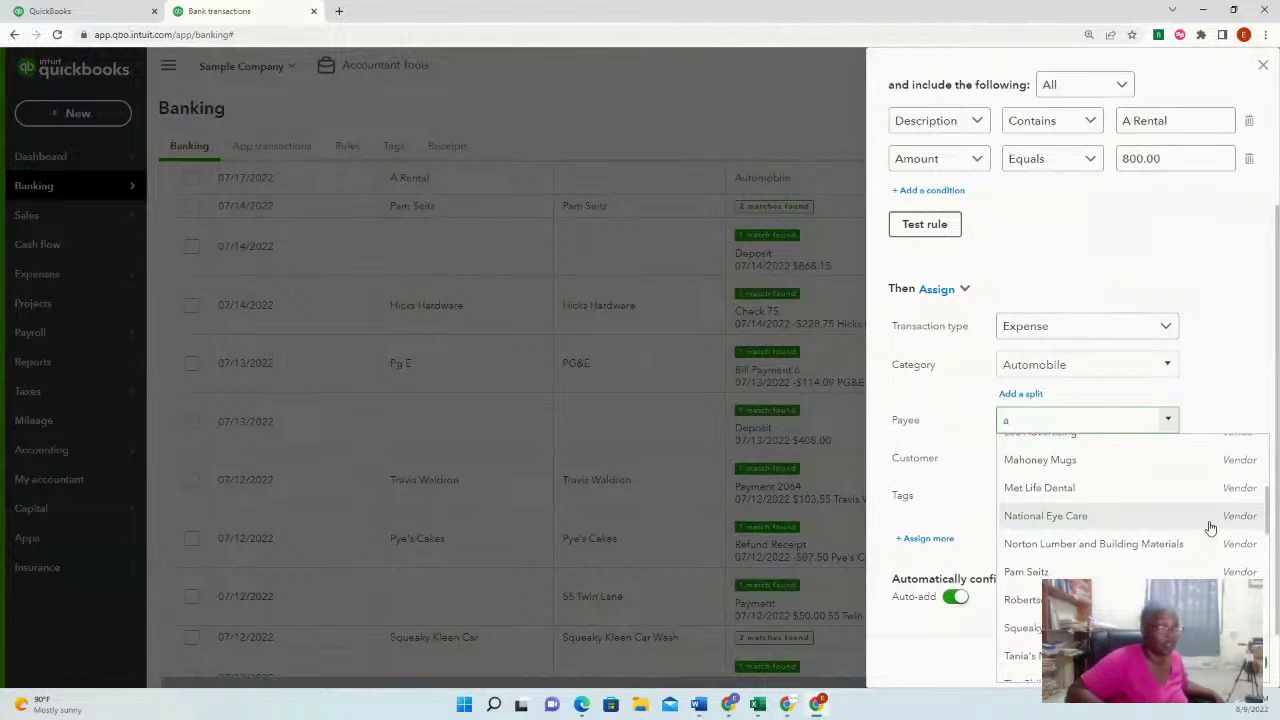
{"action": "scroll", "coordinate": [1210, 527], "scroll_direction": "down", "scroll_amount": 2}
{"action": "scroll", "coordinate": [1210, 527], "scroll_direction": "down", "scroll_amount": 3}
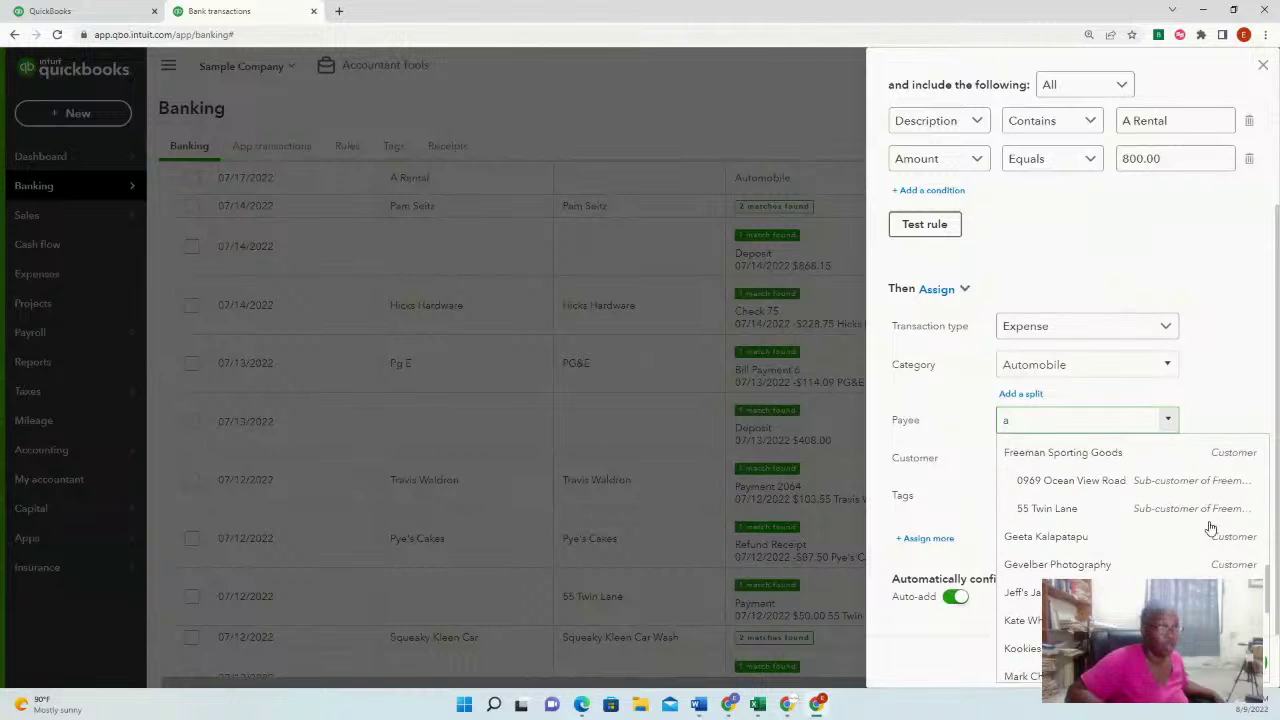
{"action": "scroll", "coordinate": [1210, 527], "scroll_direction": "down", "scroll_amount": 5}
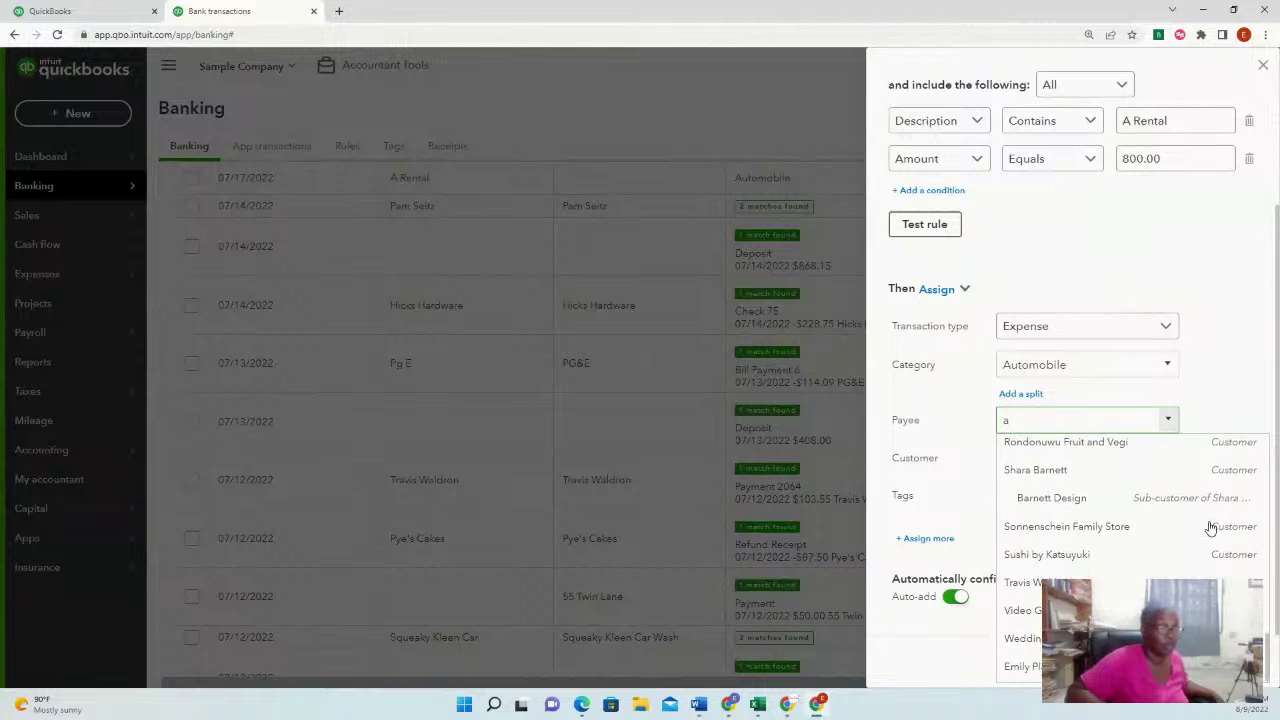
{"action": "scroll", "coordinate": [1208, 527], "scroll_direction": "up", "scroll_amount": 12}
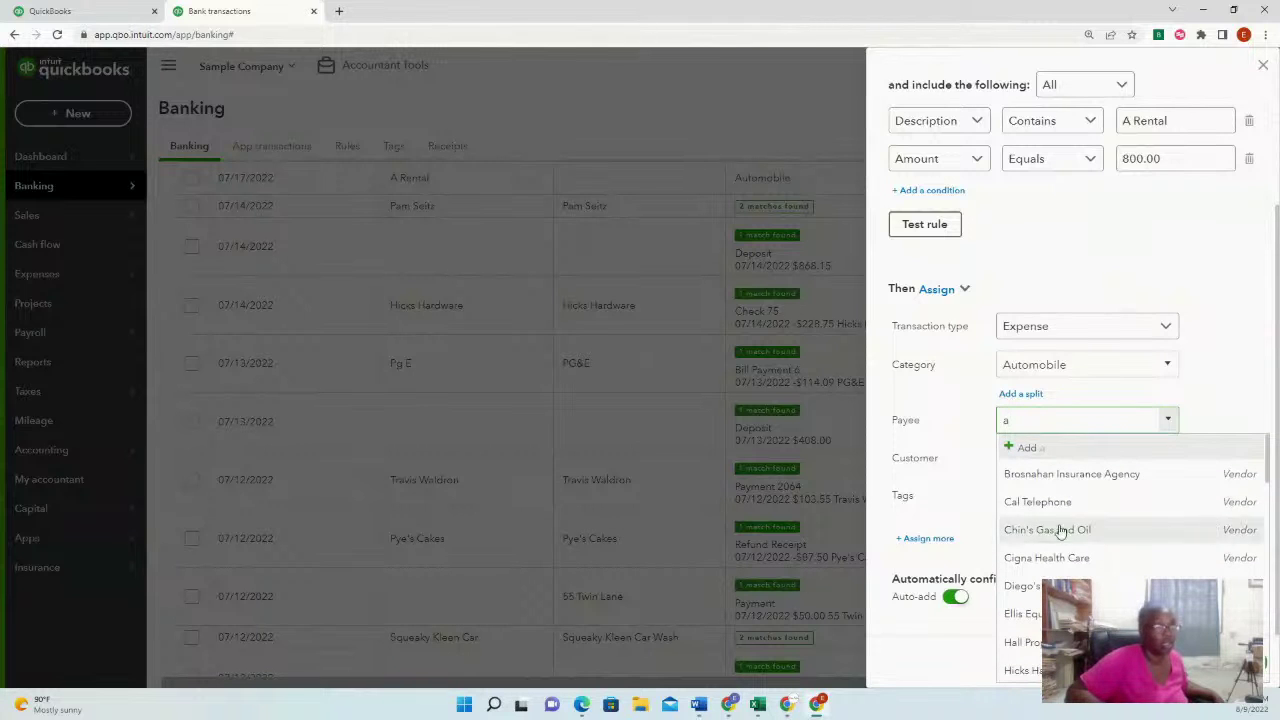
{"action": "scroll", "coordinate": [1126, 482], "scroll_direction": "down", "scroll_amount": 10}
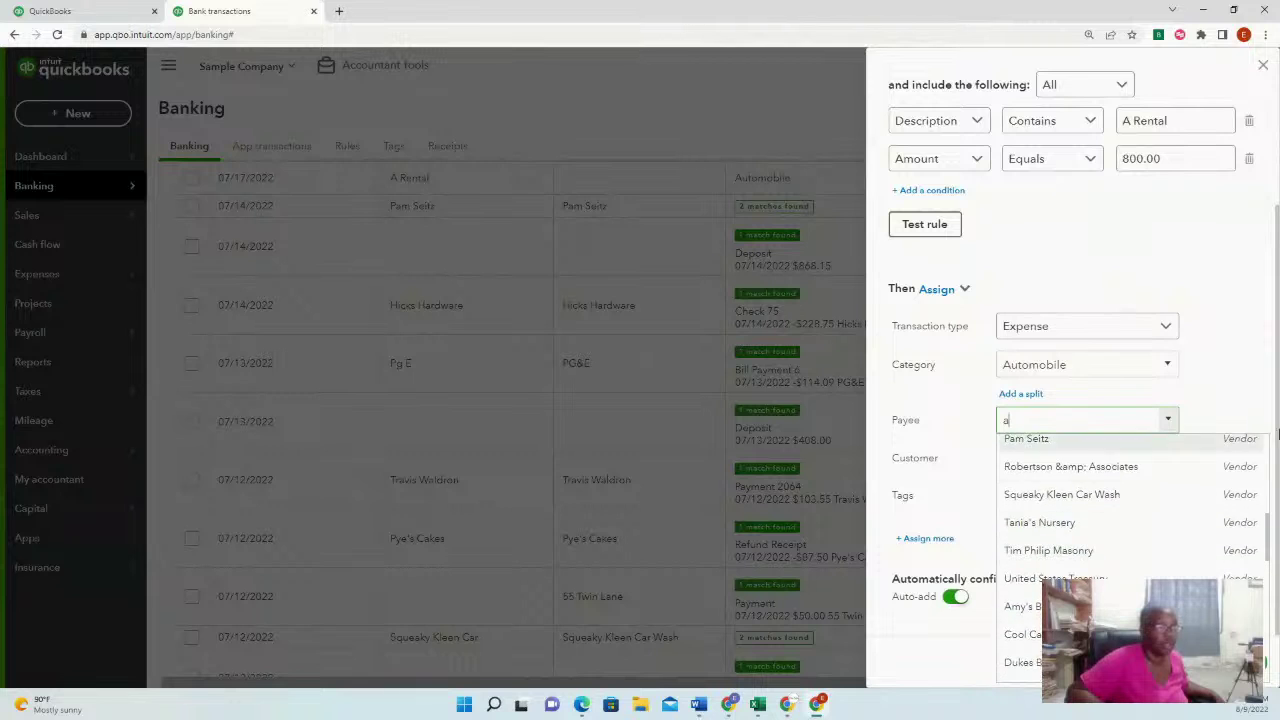
{"action": "left_click", "coordinate": [1220, 292]}
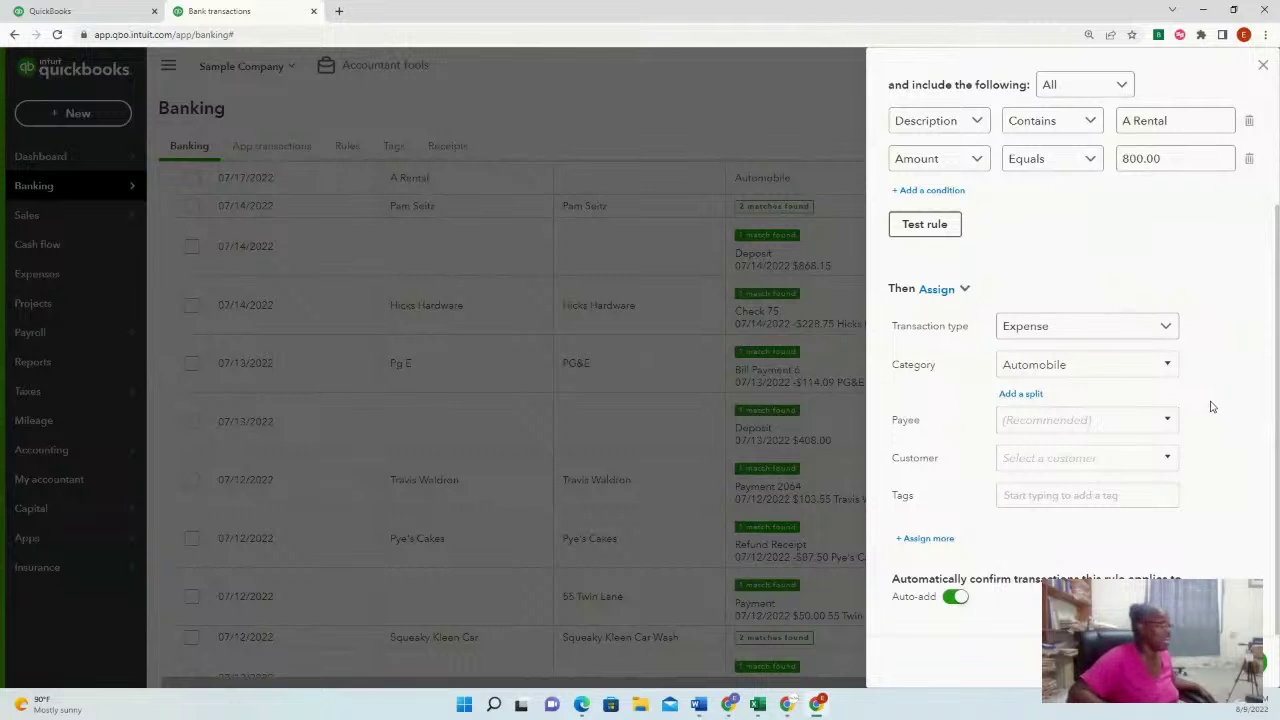
Step: Review the Rental rule's conditions and assignment settings, and save the rule
{"action": "scroll", "coordinate": [1118, 480], "scroll_direction": "up", "scroll_amount": 3}
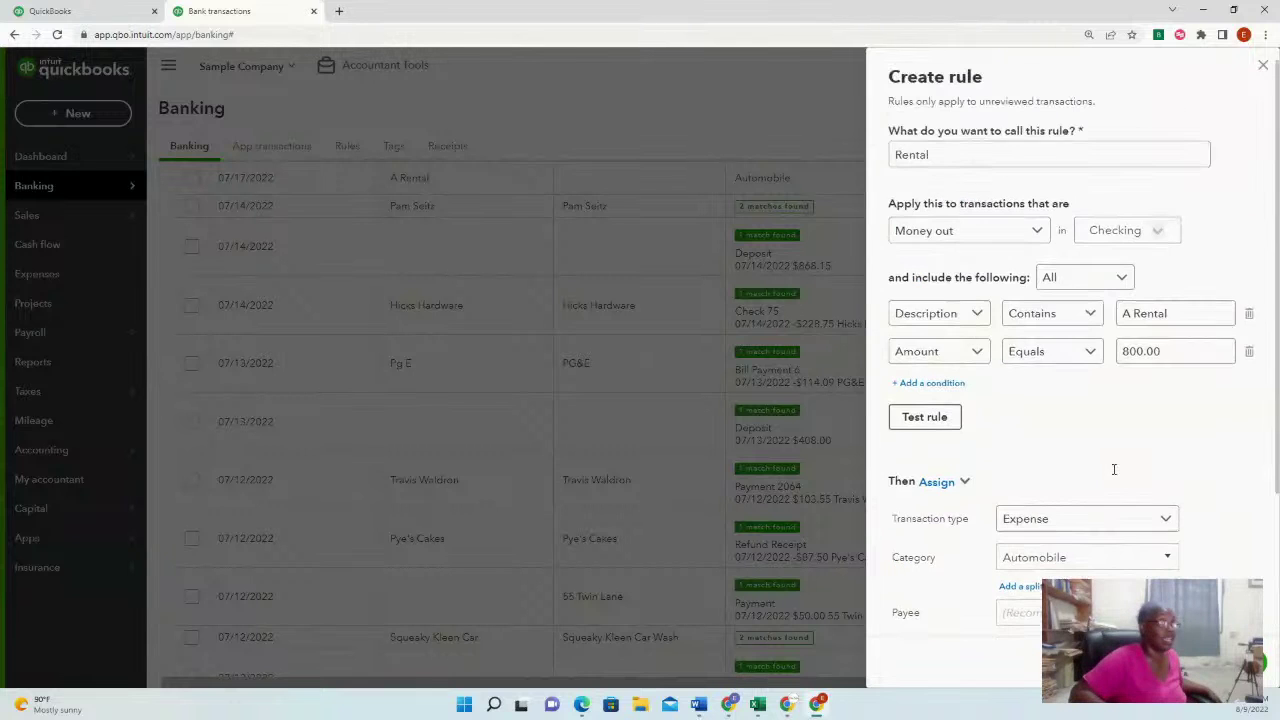
{"action": "left_click", "coordinate": [1186, 312]}
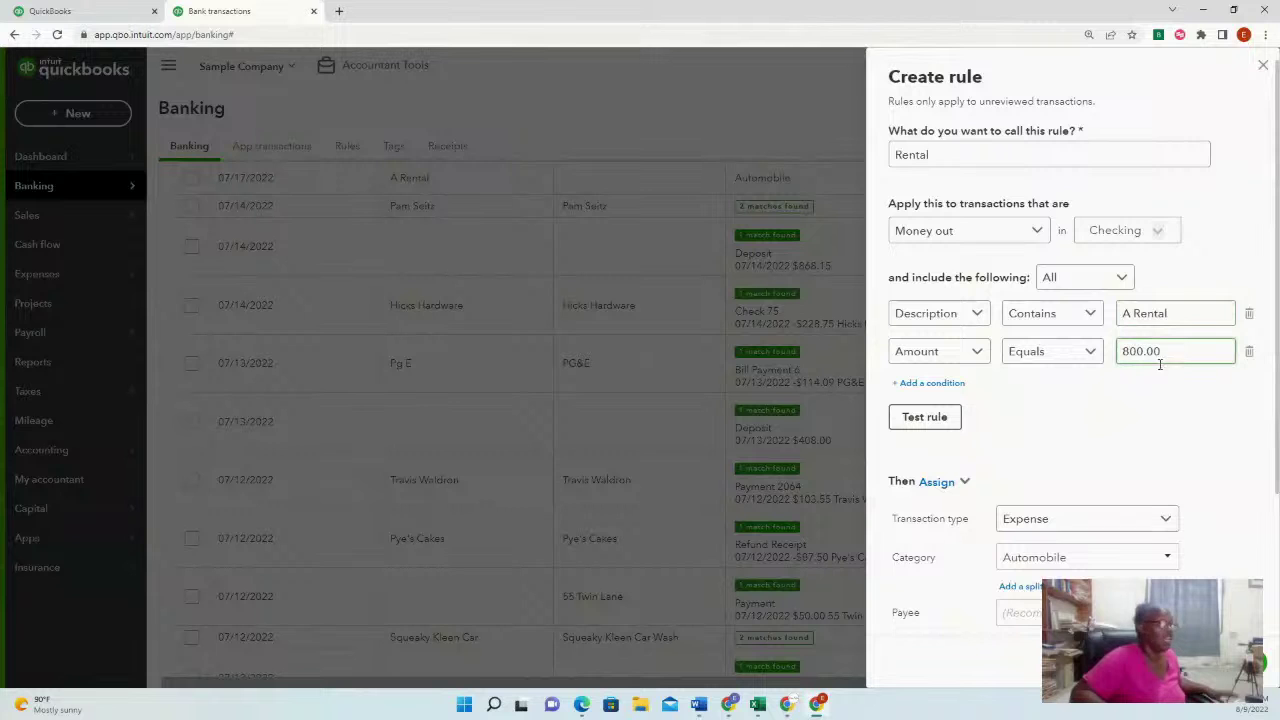
{"action": "scroll", "coordinate": [1097, 429], "scroll_direction": "down", "scroll_amount": 2}
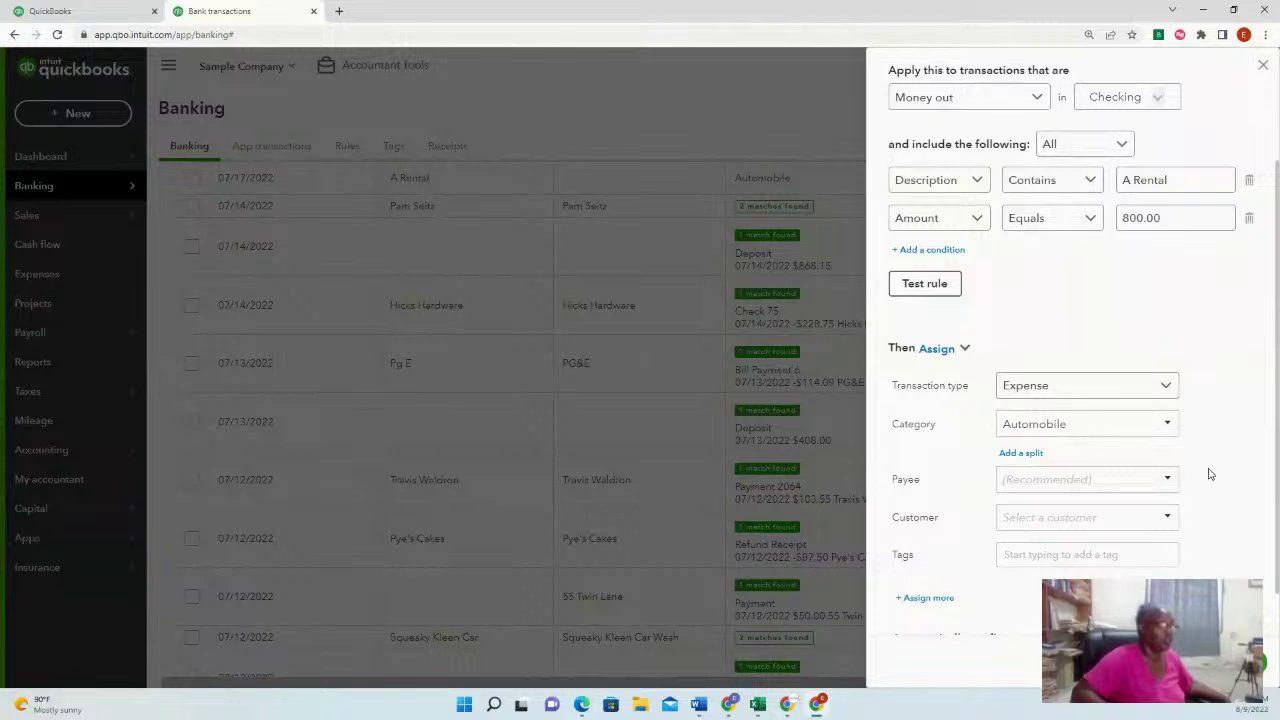
{"action": "scroll", "coordinate": [1209, 500], "scroll_direction": "down", "scroll_amount": 1}
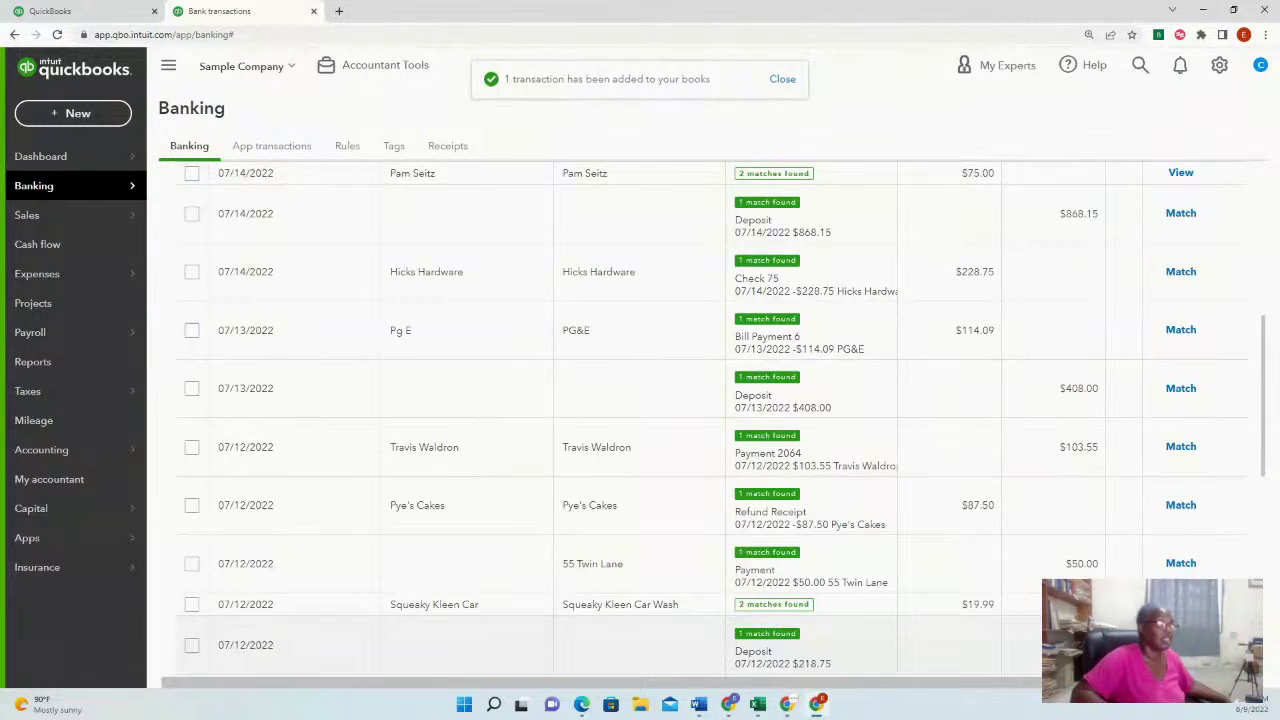
Step: Look over the Checking account's balances and its transactions for review
{"action": "scroll", "coordinate": [1008, 410], "scroll_direction": "up", "scroll_amount": 5}
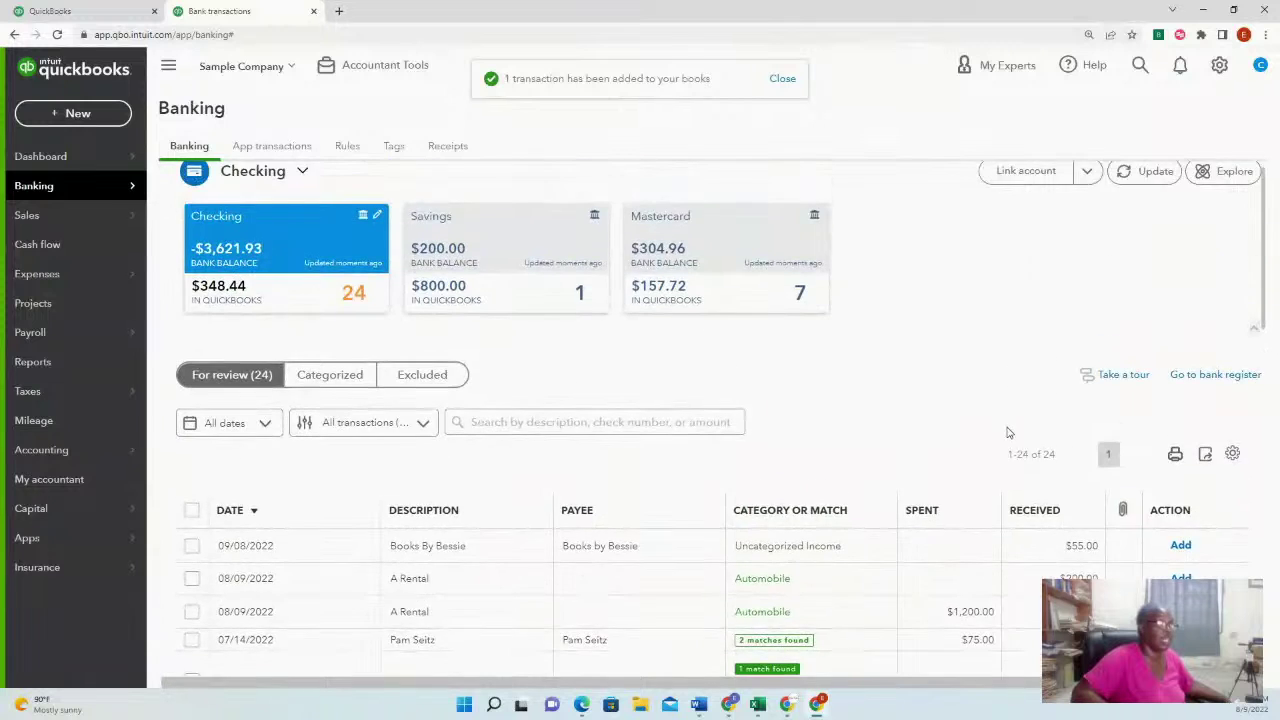
{"action": "scroll", "coordinate": [1006, 440], "scroll_direction": "down", "scroll_amount": 2}
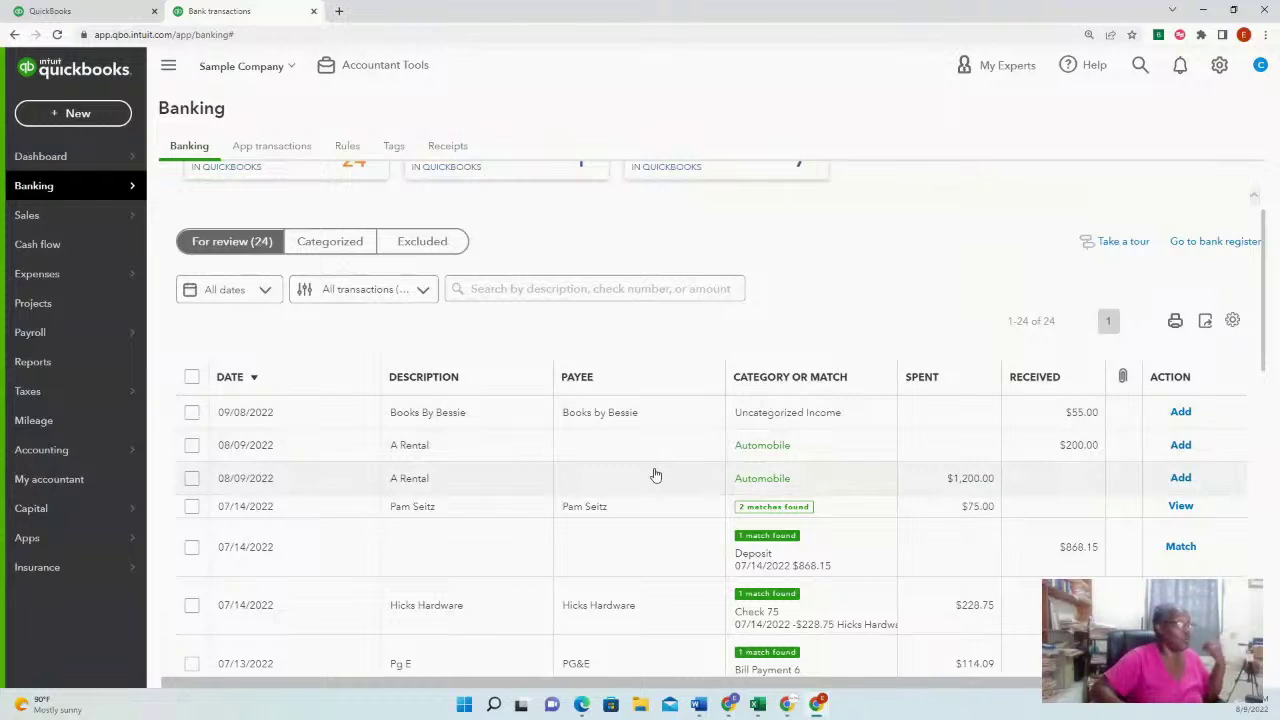
{"action": "scroll", "coordinate": [655, 474], "scroll_direction": "up", "scroll_amount": 3}
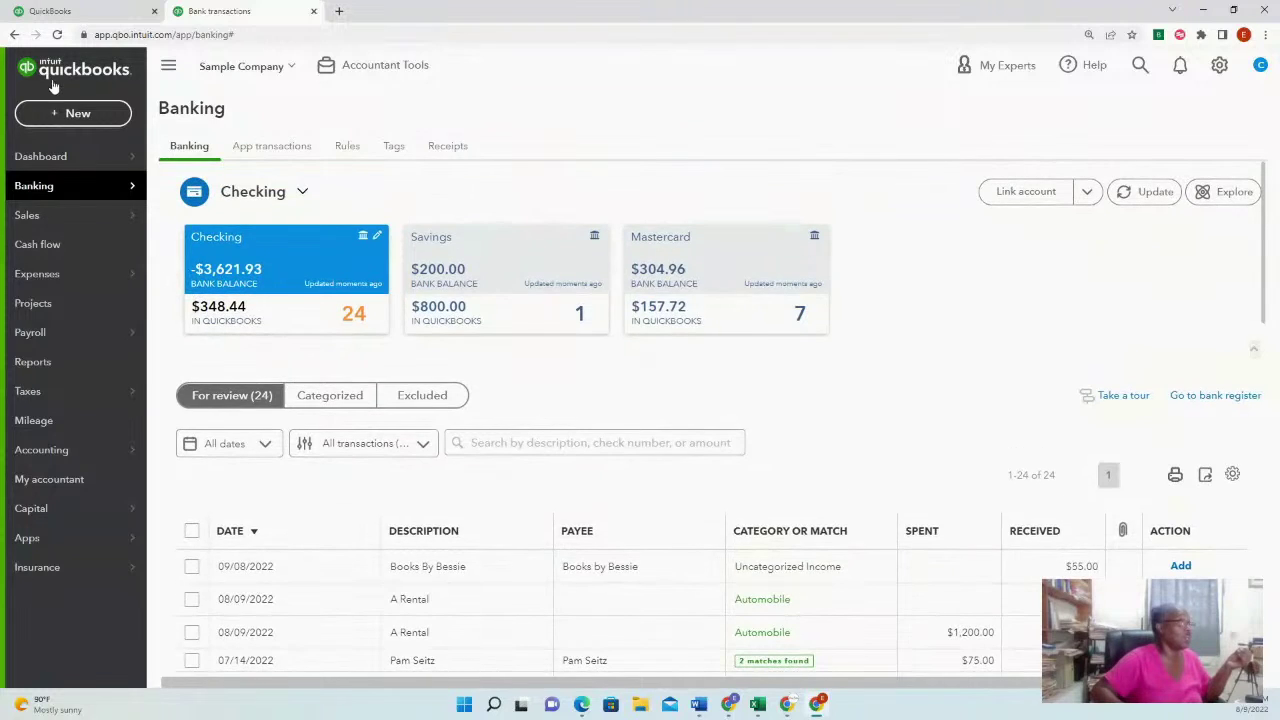
Step: Open a blank expense, view its payment account choices, and close the form without saving
{"action": "left_click", "coordinate": [66, 114]}
{"action": "left_click", "coordinate": [232, 201]}
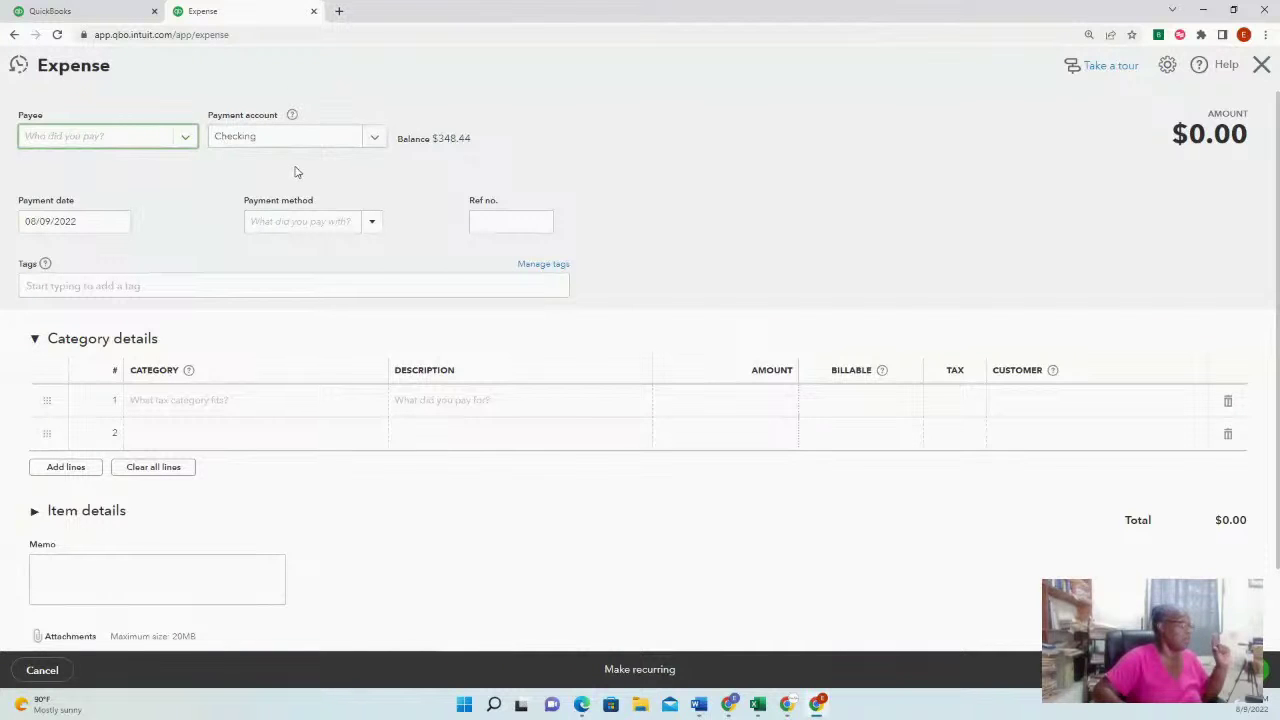
{"action": "left_click", "coordinate": [379, 141]}
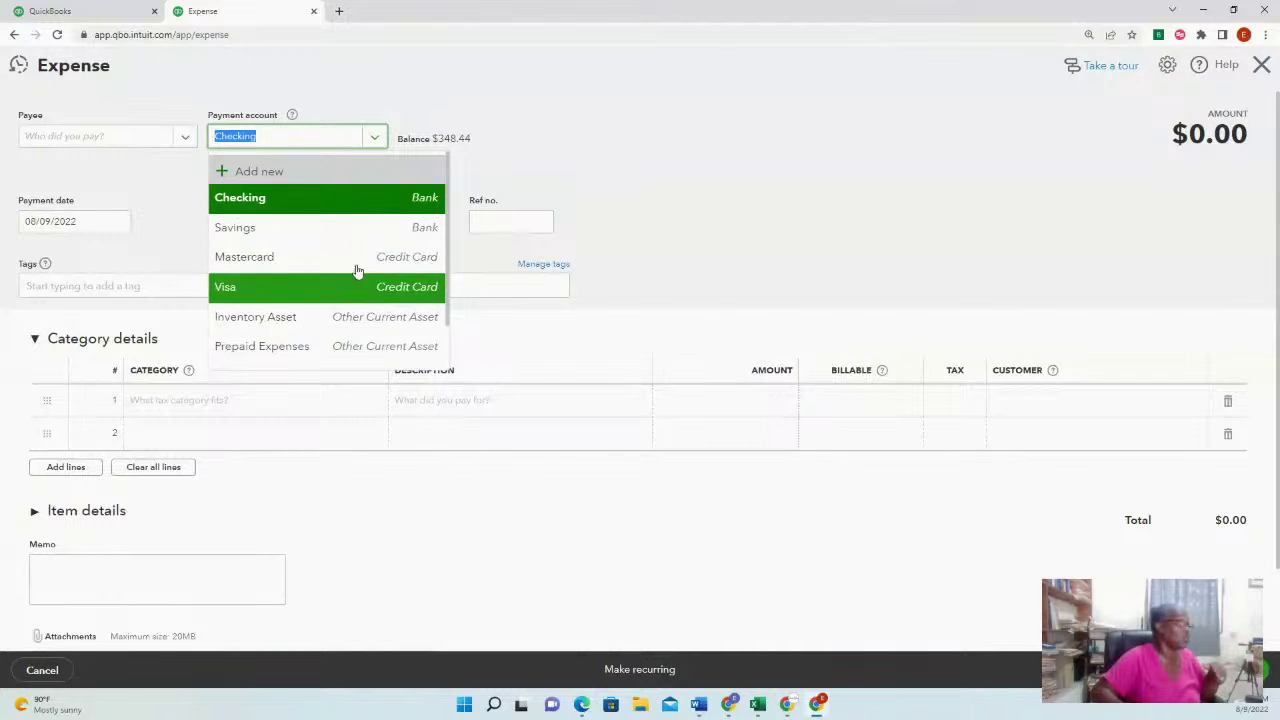
{"action": "left_click", "coordinate": [575, 126]}
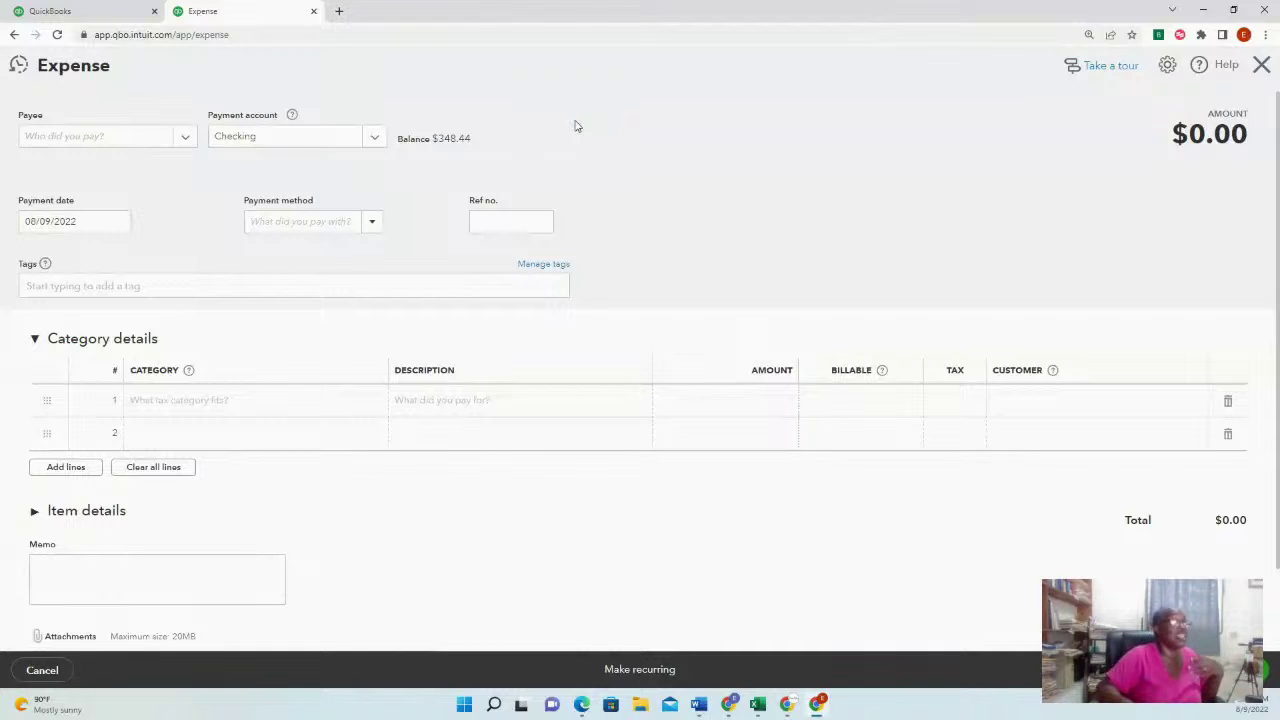
{"action": "left_click", "coordinate": [1262, 65]}
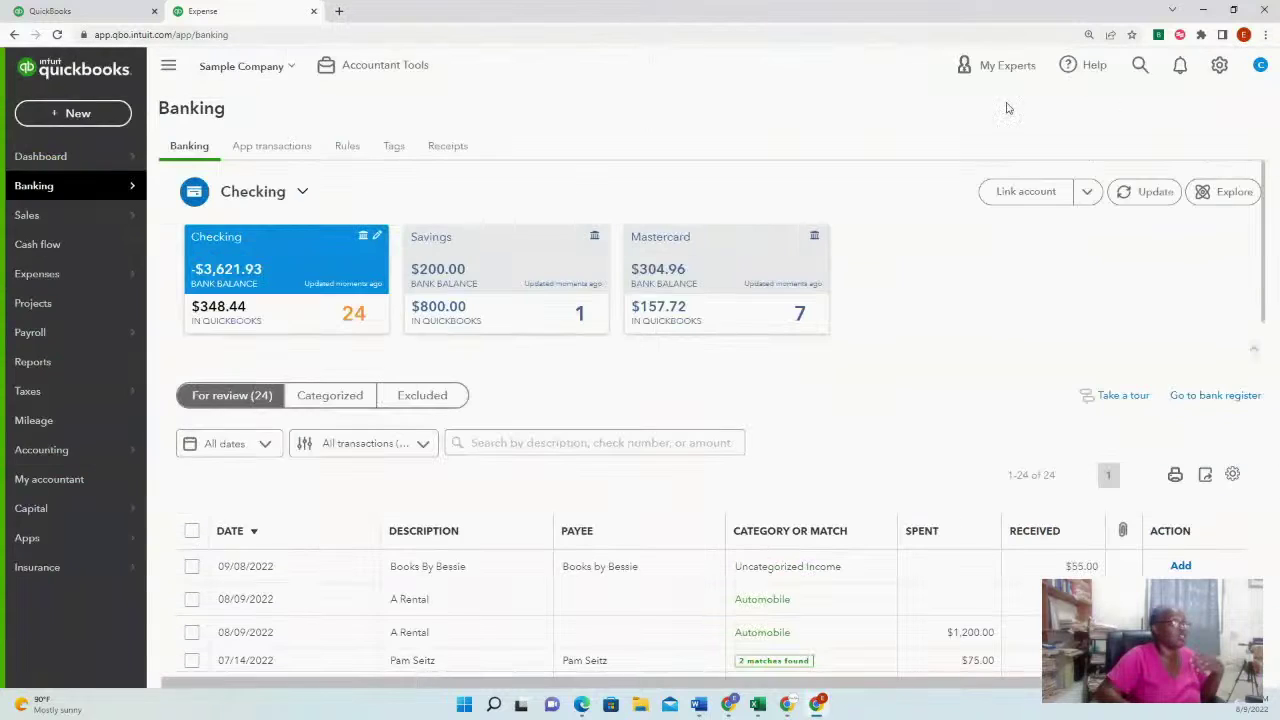
Step: Open a new blank bill and dismiss the vendor payment offer
{"action": "left_click", "coordinate": [76, 111]}
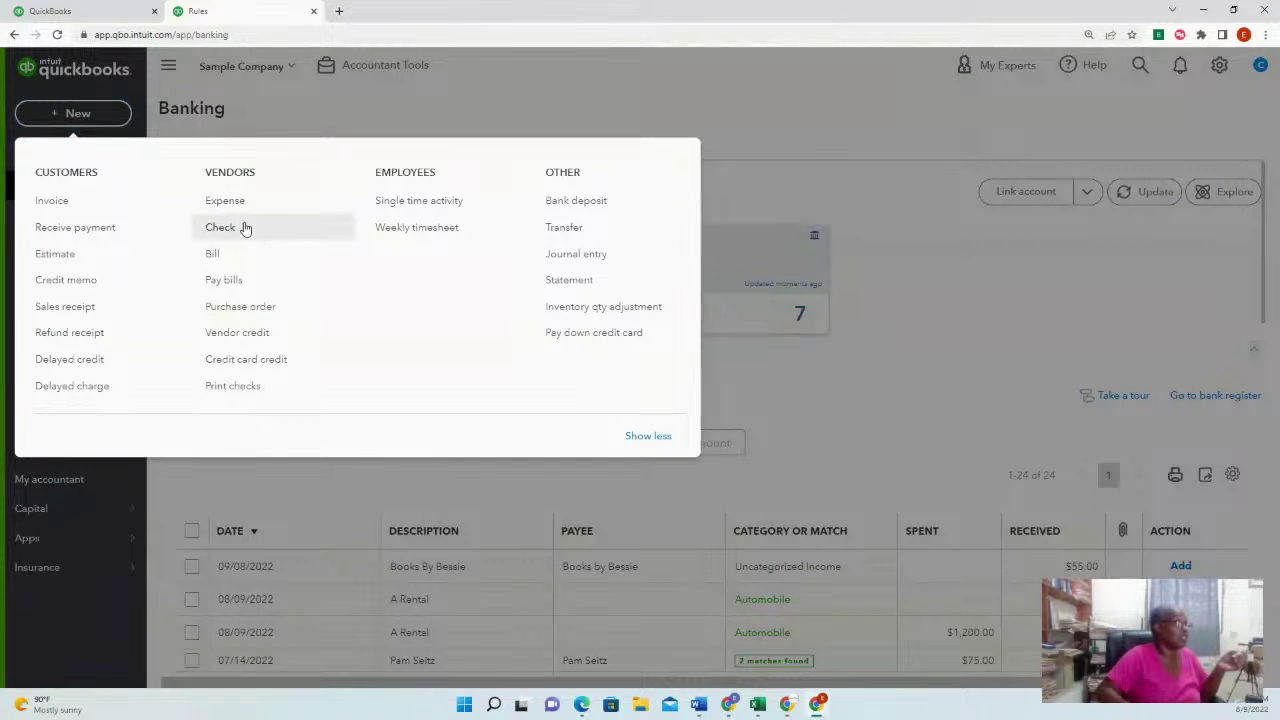
{"action": "left_click", "coordinate": [221, 255]}
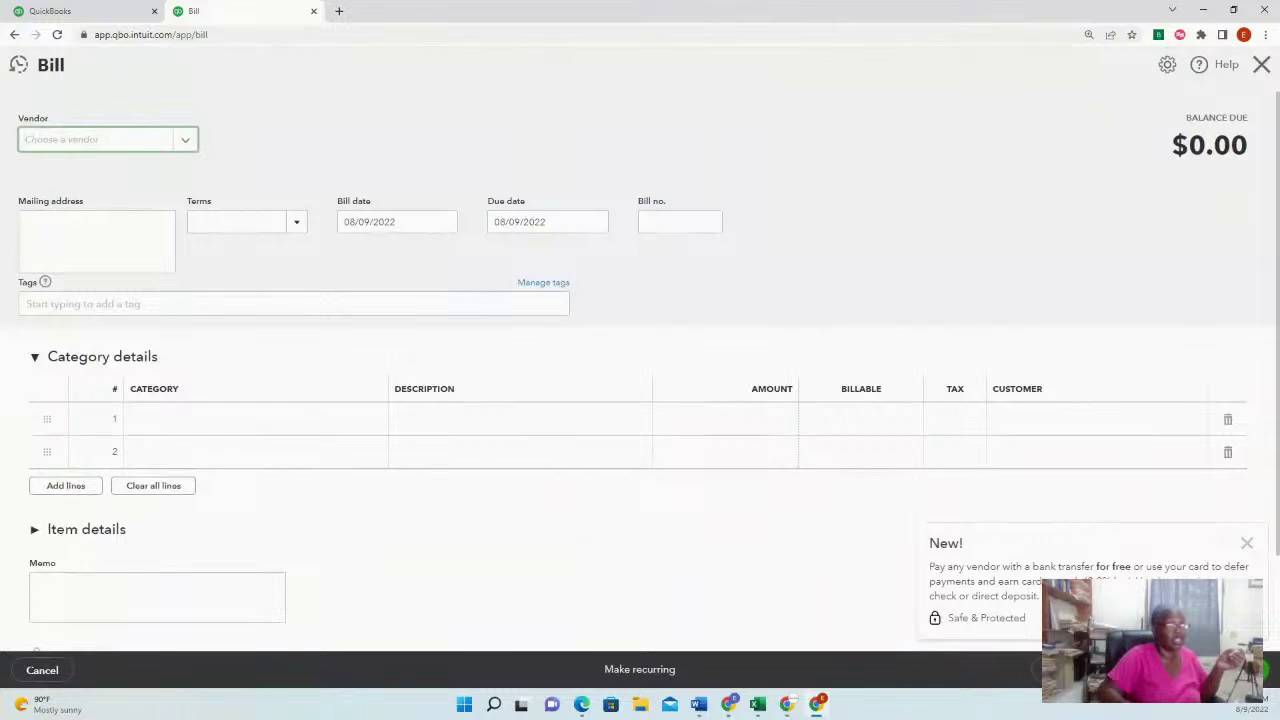
{"action": "left_click", "coordinate": [1247, 543]}
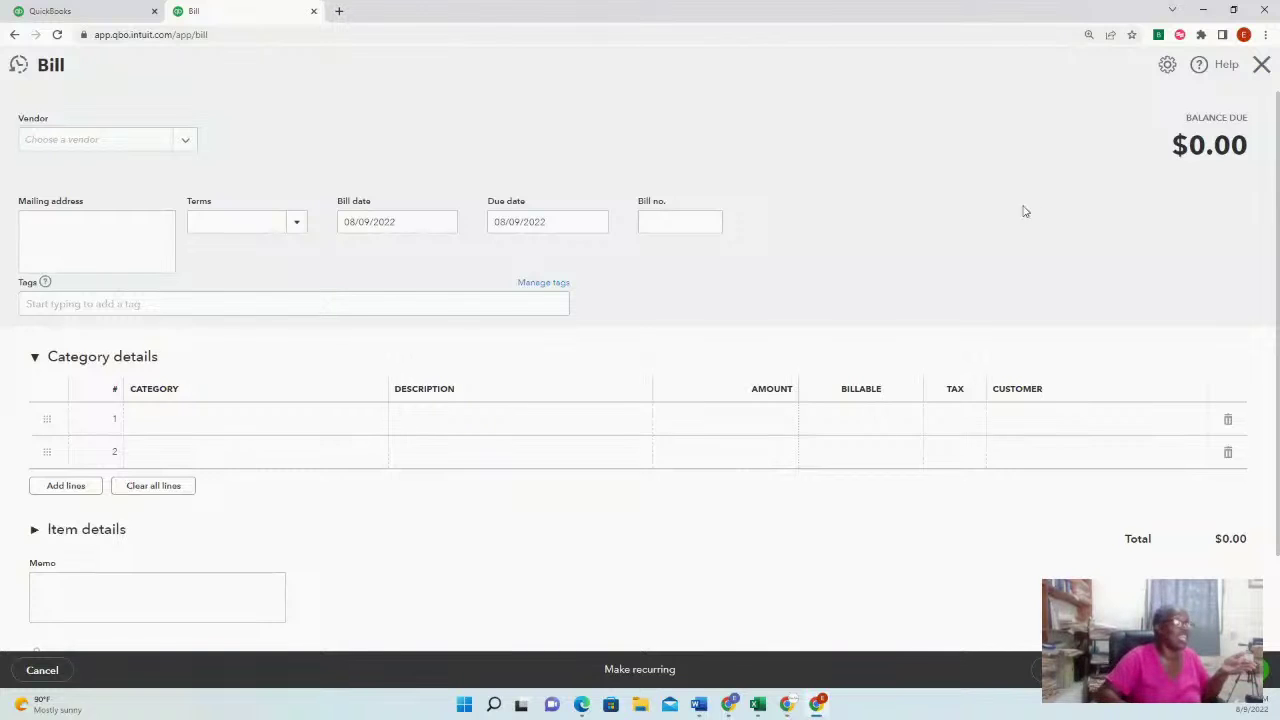
Step: Close the blank bill without saving and look over the Checking account's transactions for review
{"action": "left_click", "coordinate": [1261, 64]}
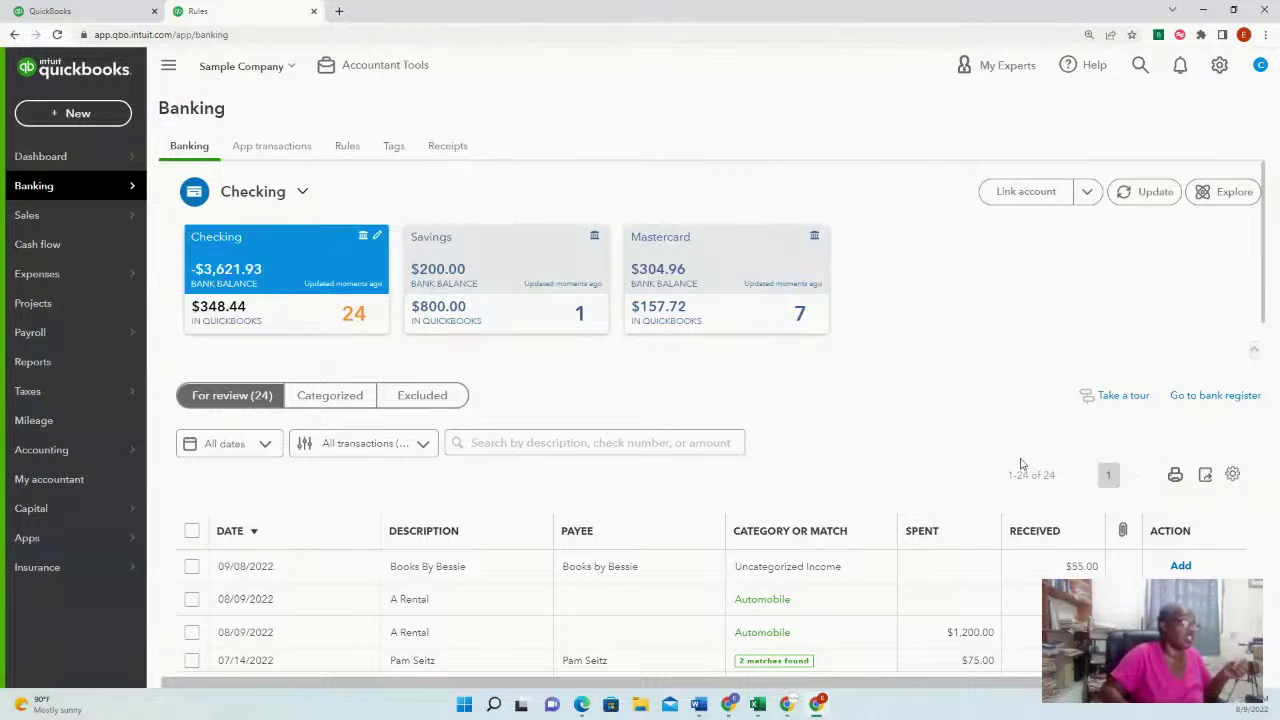
{"action": "scroll", "coordinate": [966, 371], "scroll_direction": "down", "scroll_amount": 2}
{"action": "scroll", "coordinate": [966, 371], "scroll_direction": "up", "scroll_amount": 2}
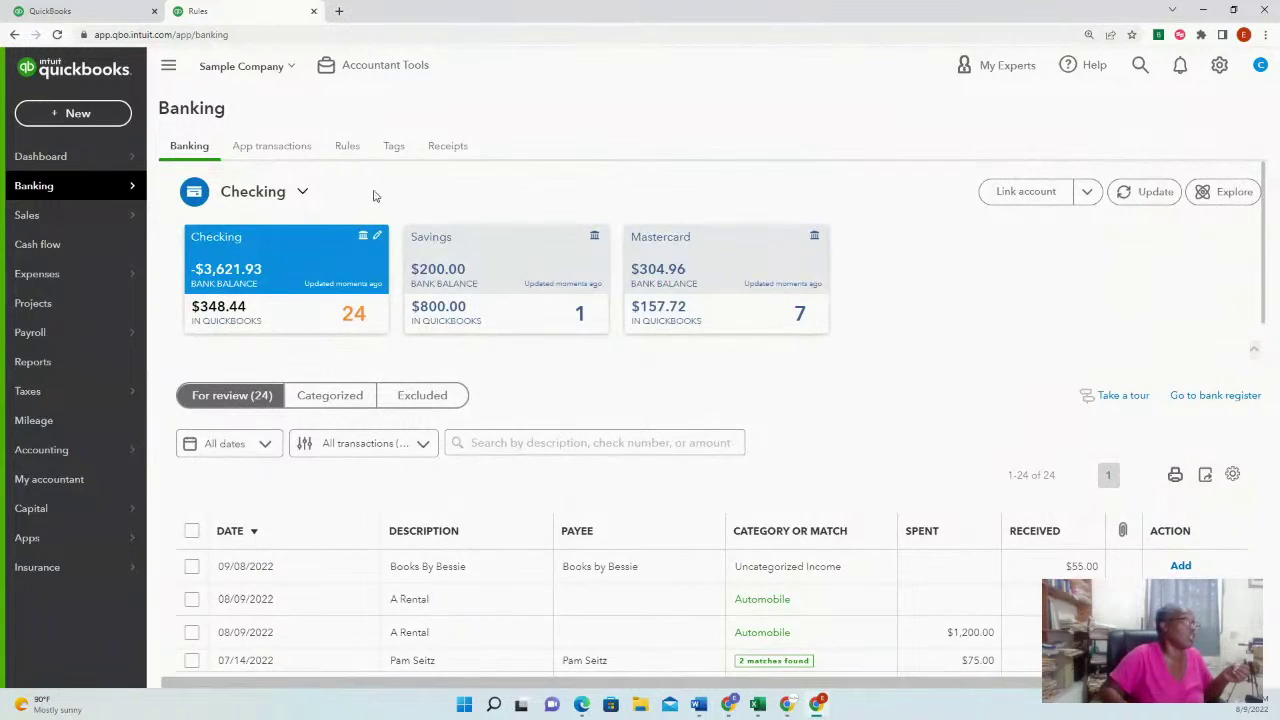
Step: View the list of bank rules, open a blank rule form, and close it without creating a rule
{"action": "left_click", "coordinate": [346, 147]}
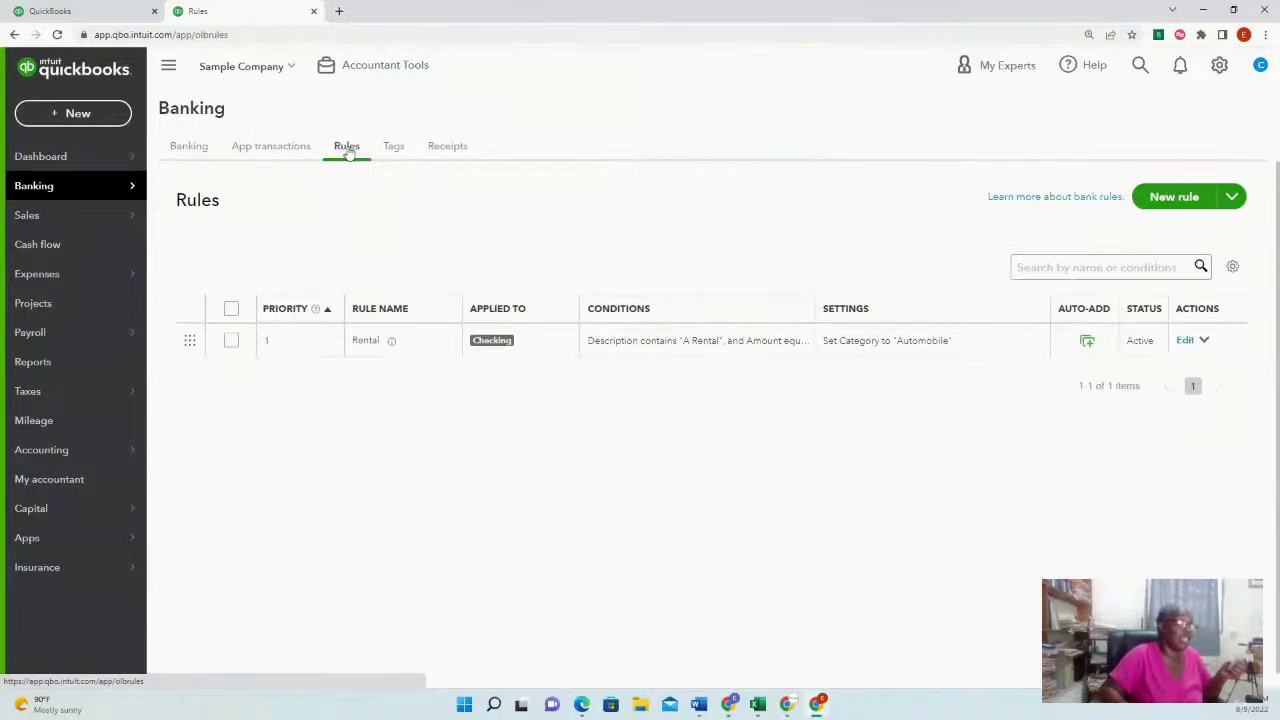
{"action": "left_click", "coordinate": [1176, 196]}
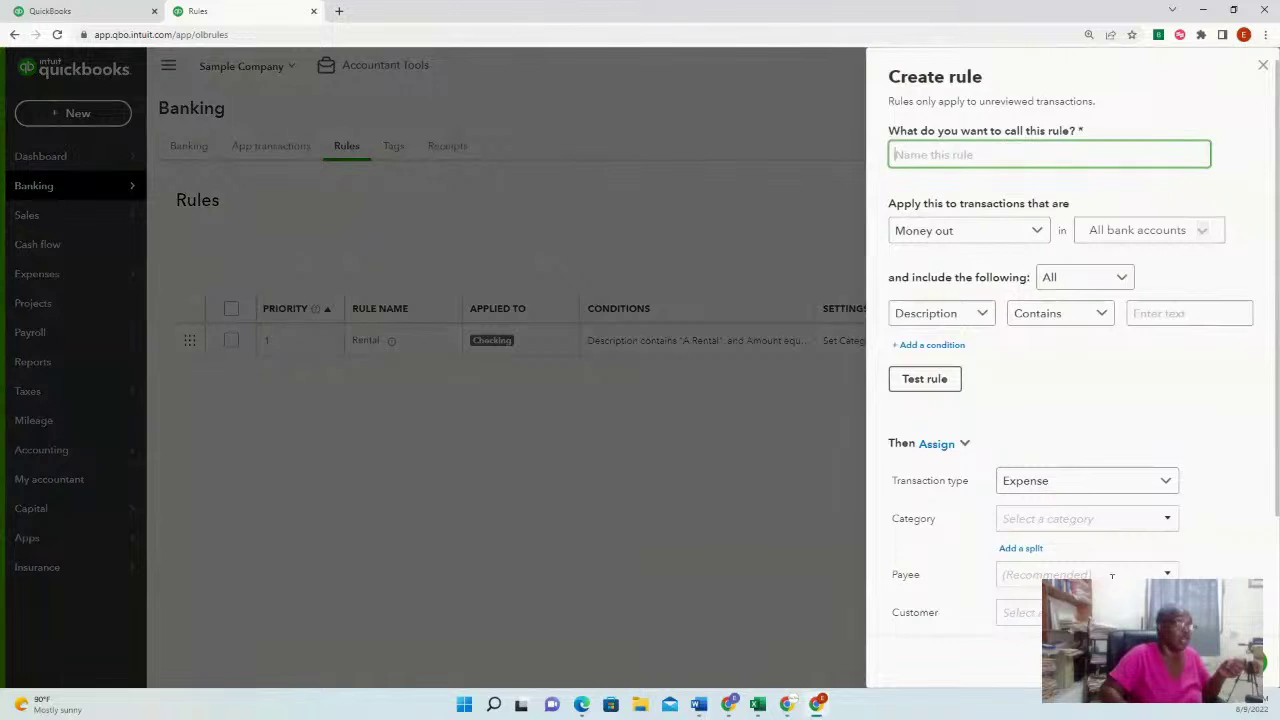
{"action": "left_click", "coordinate": [1262, 66]}
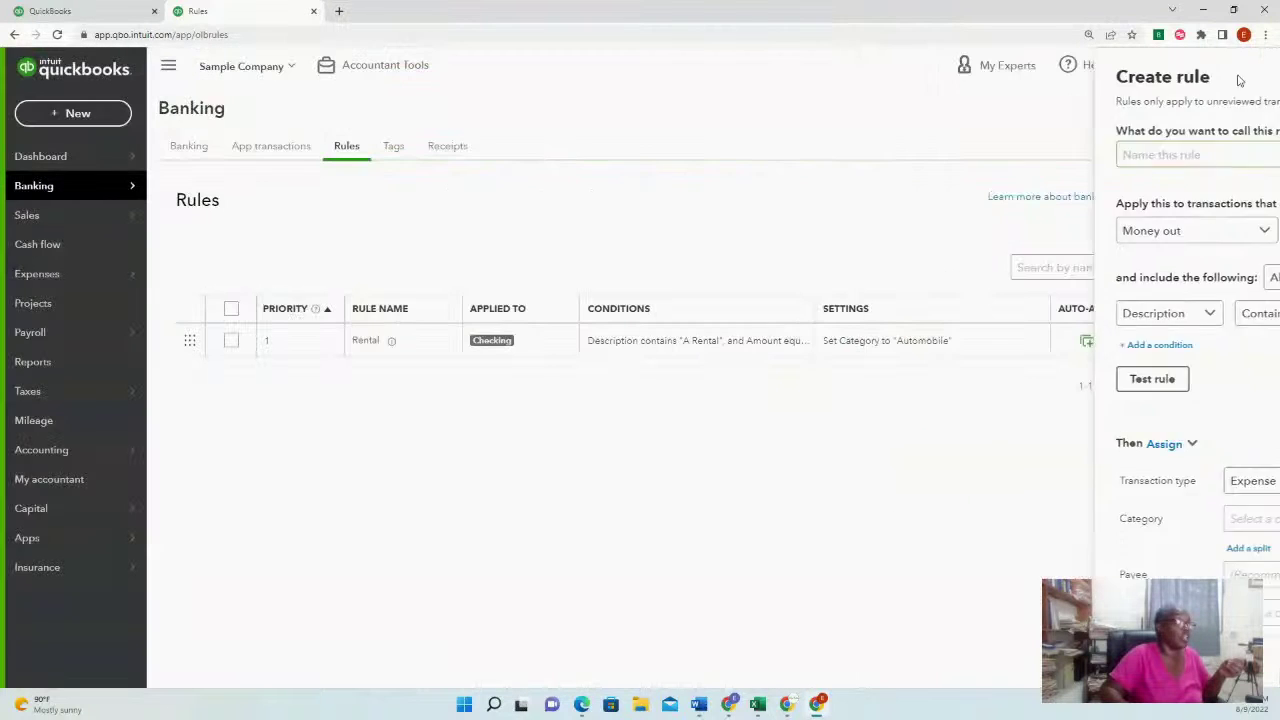
Step: Return to the bank transactions, expand the Books By Bessie transaction to view its categorization options, and collapse it without adding it
{"action": "left_click", "coordinate": [203, 147]}
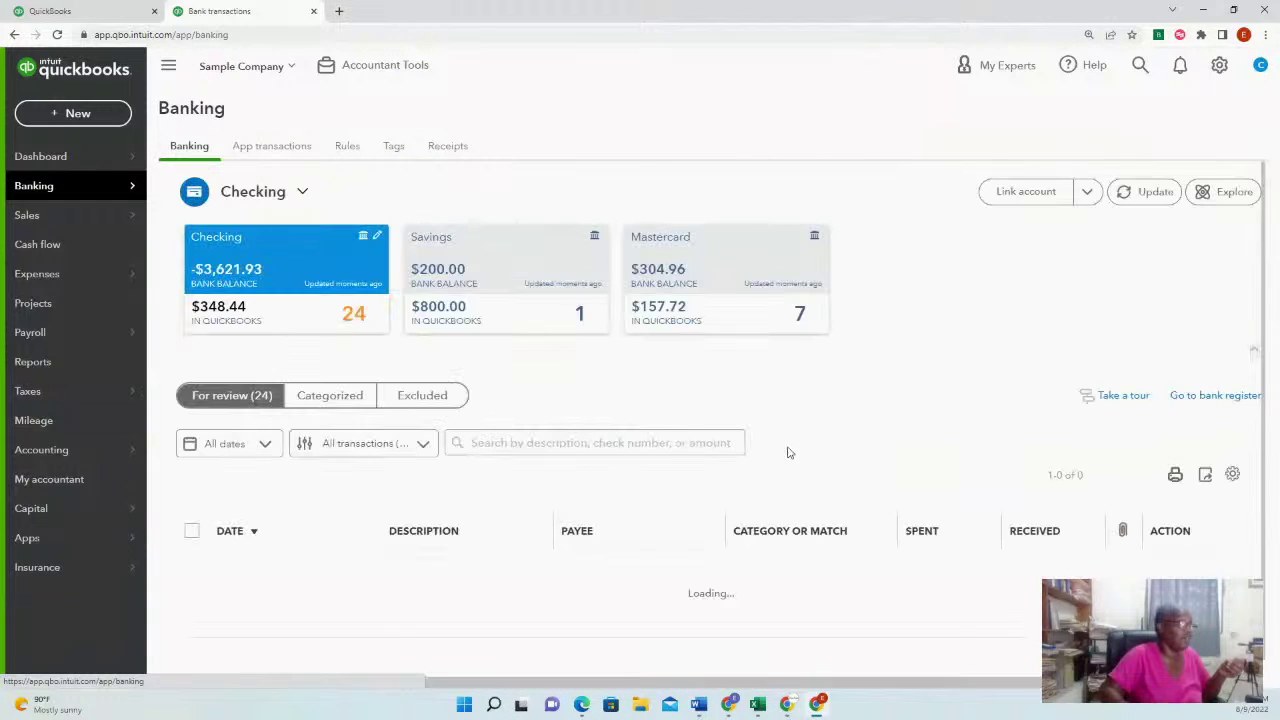
{"action": "scroll", "coordinate": [590, 488], "scroll_direction": "down", "scroll_amount": 1}
{"action": "scroll", "coordinate": [590, 488], "scroll_direction": "down", "scroll_amount": 1}
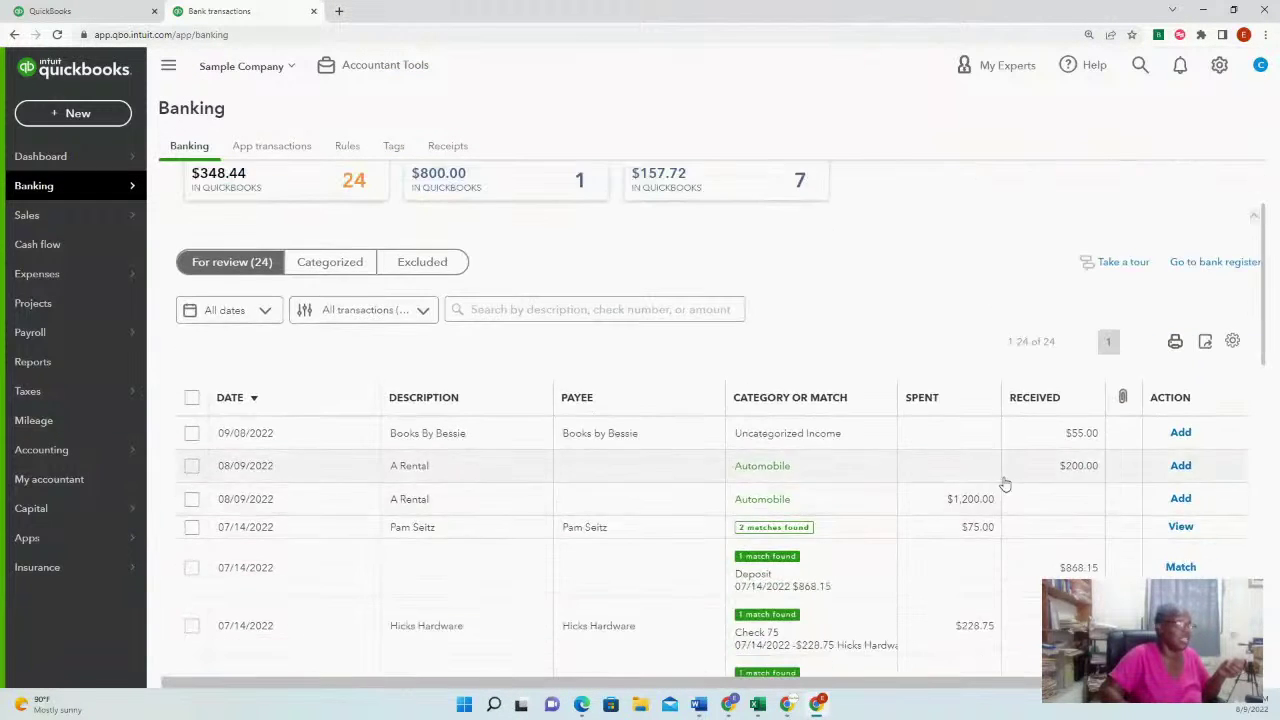
{"action": "left_click", "coordinate": [429, 437]}
{"action": "scroll", "coordinate": [766, 523], "scroll_direction": "down", "scroll_amount": 3}
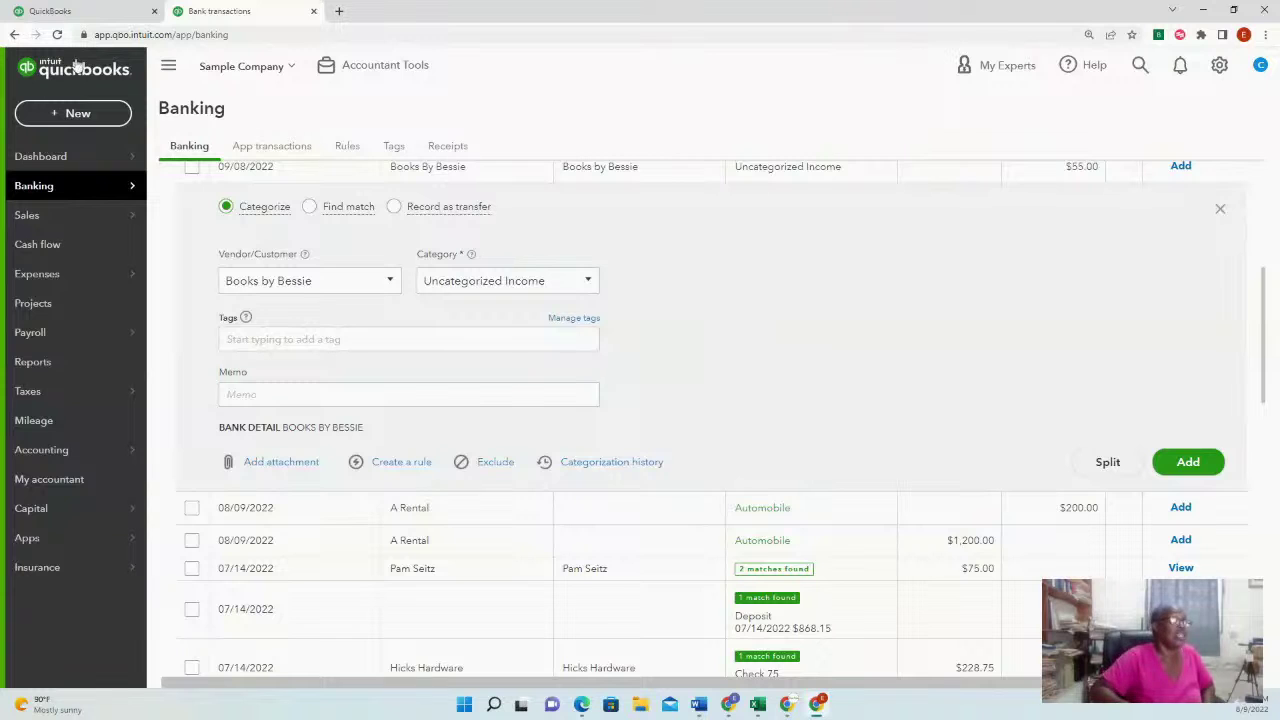
{"action": "left_click", "coordinate": [1220, 212]}
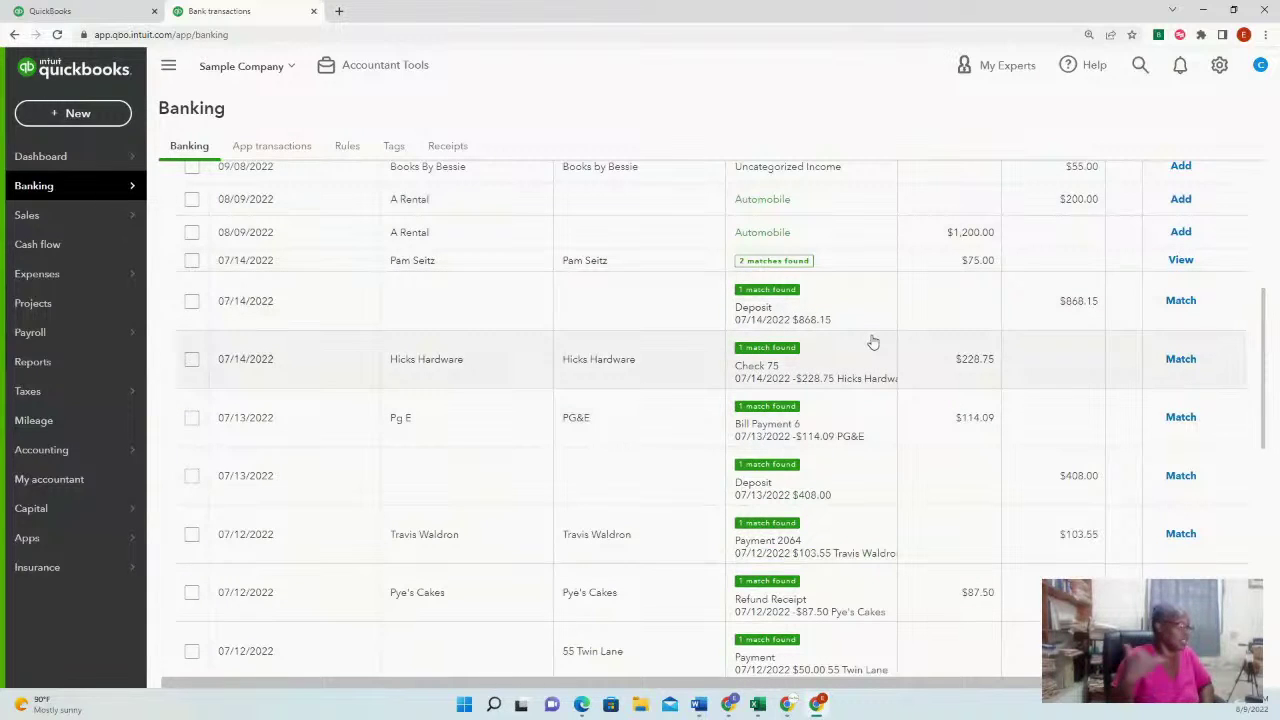